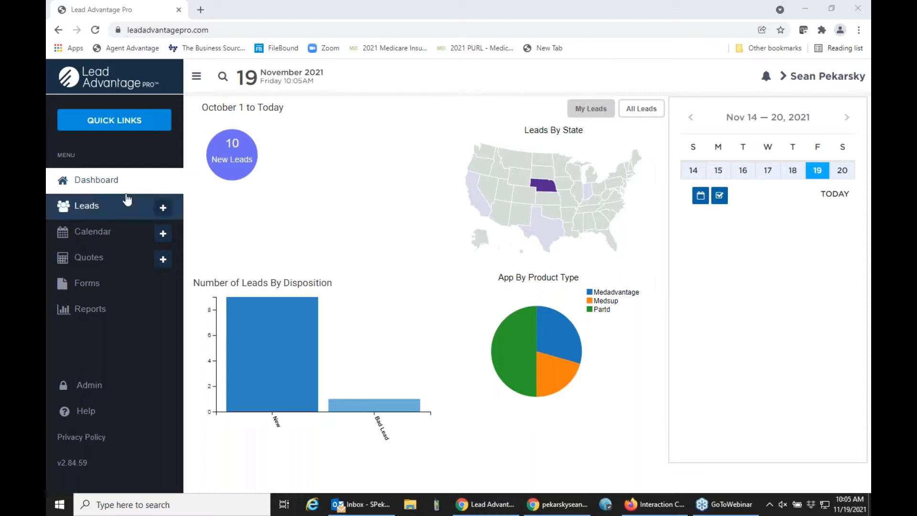
Step: Look over the new-lead form and the admin lead-import settings, then return to the dashboard
left_click(163, 209)
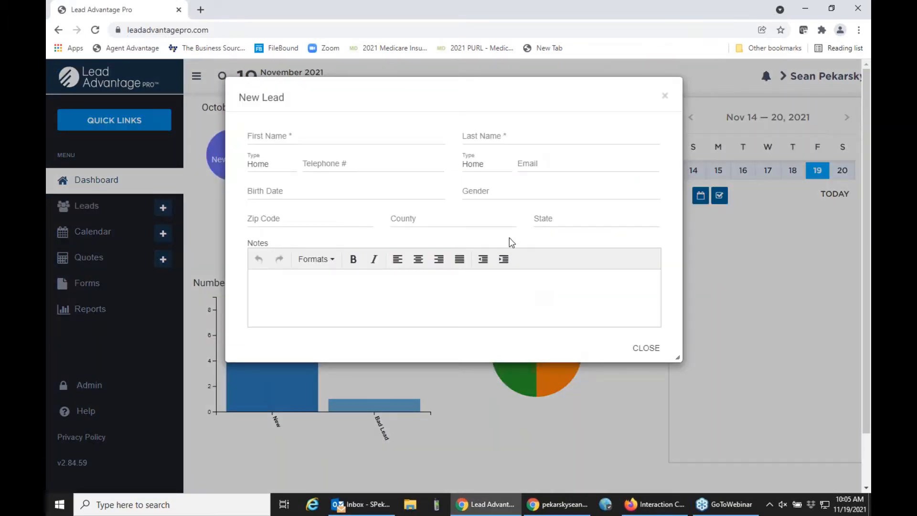
left_click(652, 352)
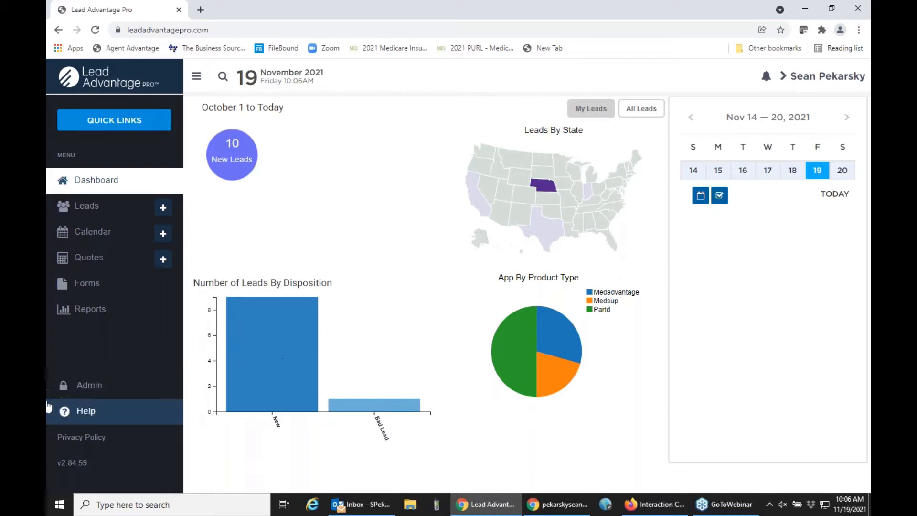
left_click(96, 383)
left_click(210, 199)
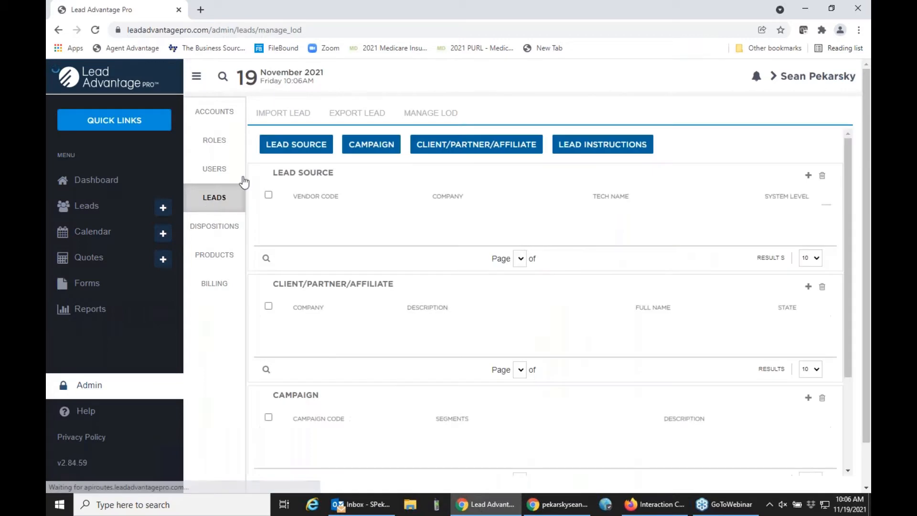
left_click(286, 115)
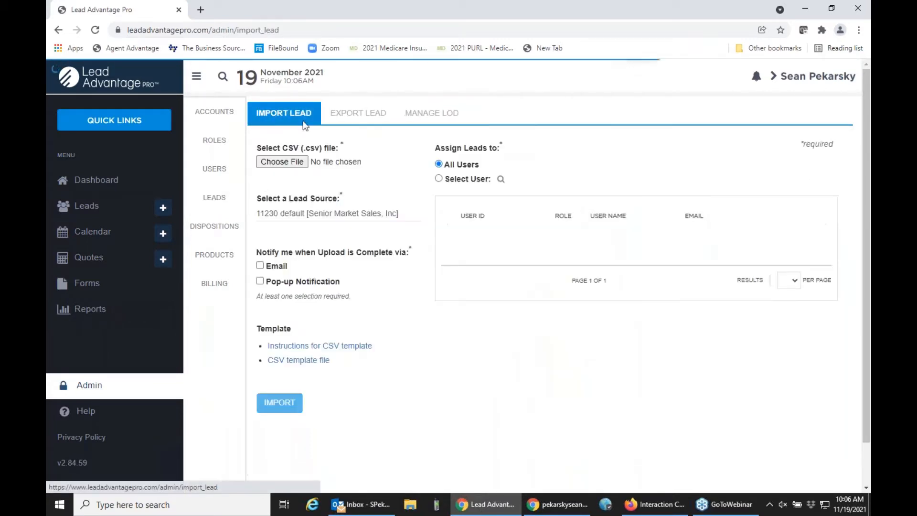
left_click(126, 190)
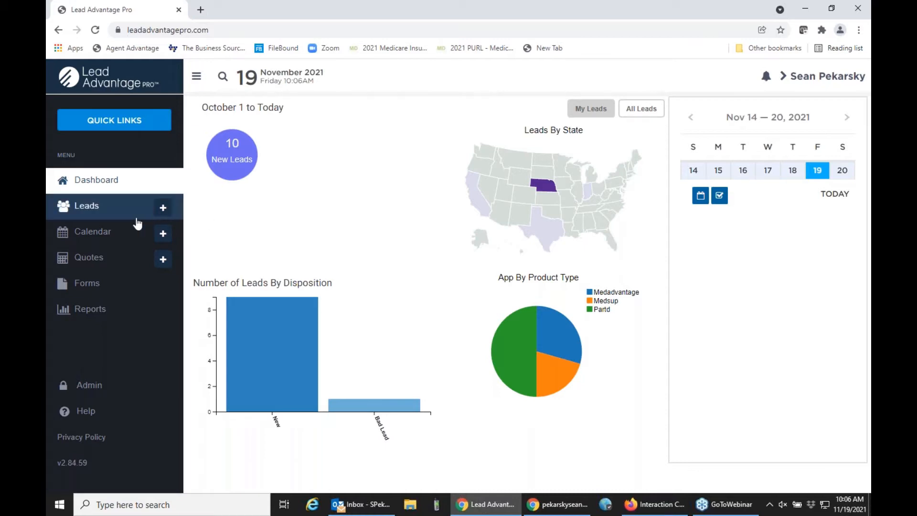
Step: Open the newest lead from the Leads list and bring up its Lead Detail editor
left_click(119, 216)
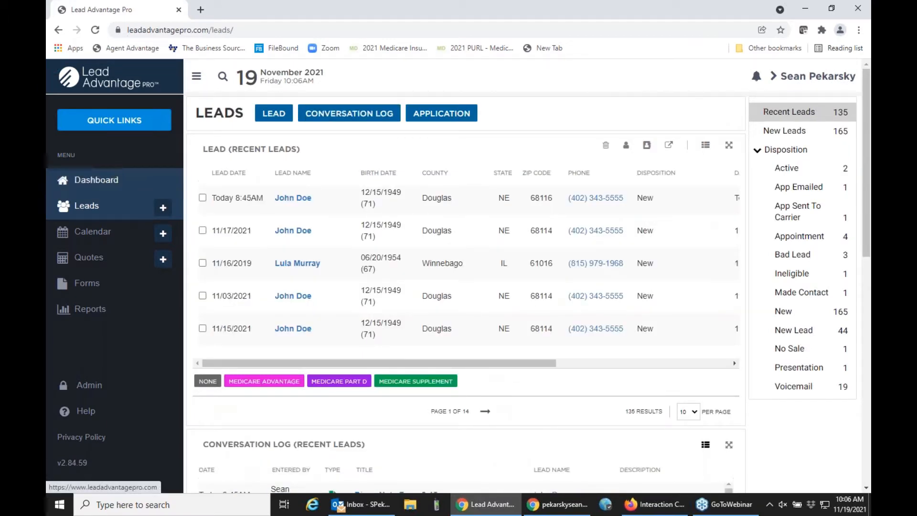
left_click(291, 200)
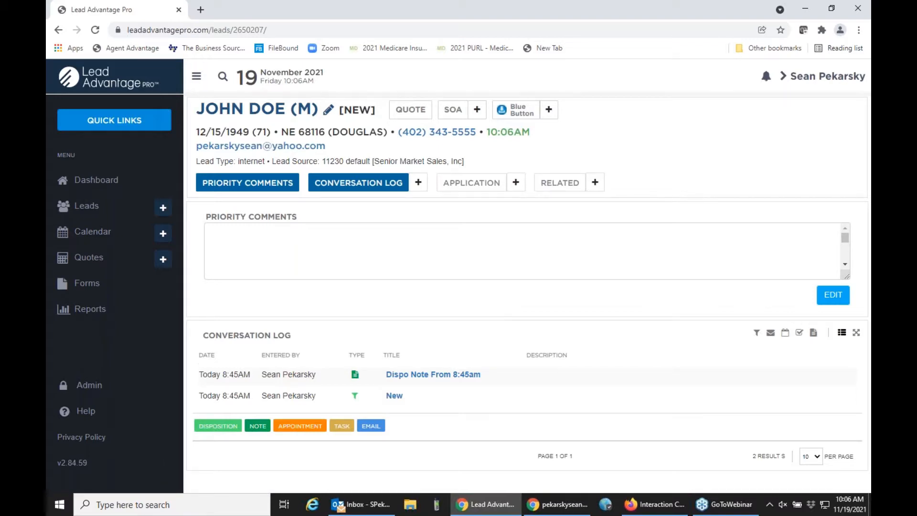
left_click(273, 113)
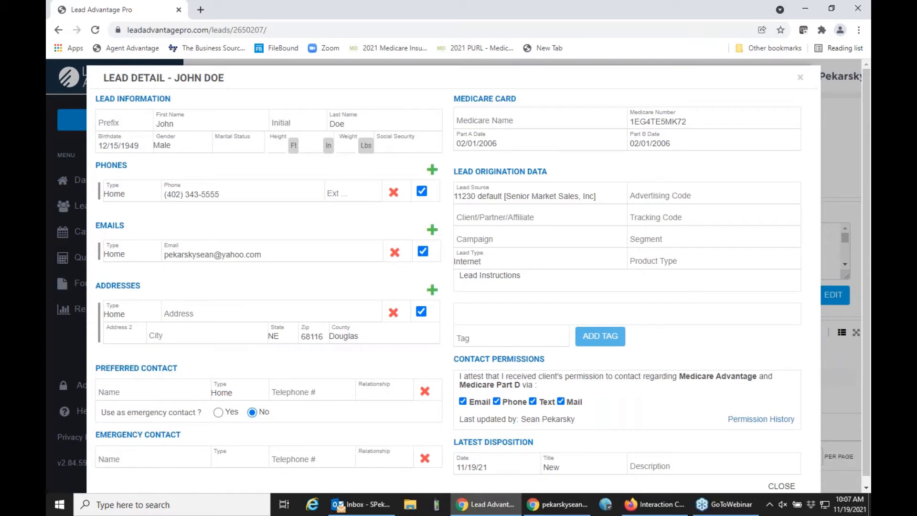
Step: Enter the lead's street address and city, then save with Update + Close
left_click(186, 307)
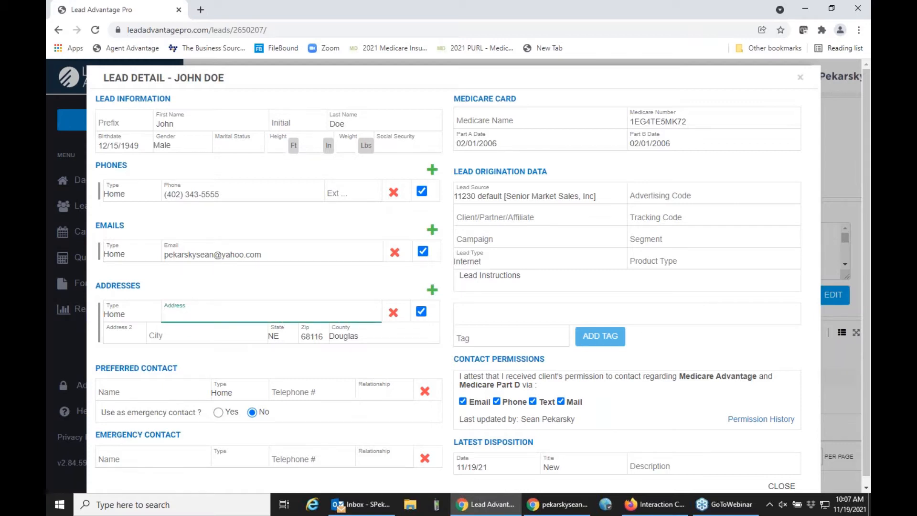
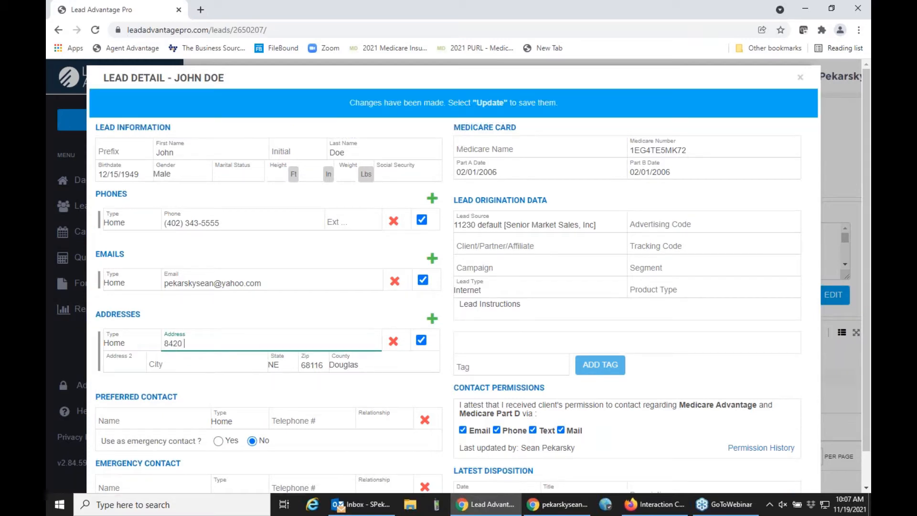
key("Tab")
key("Tab")
key("Tab")
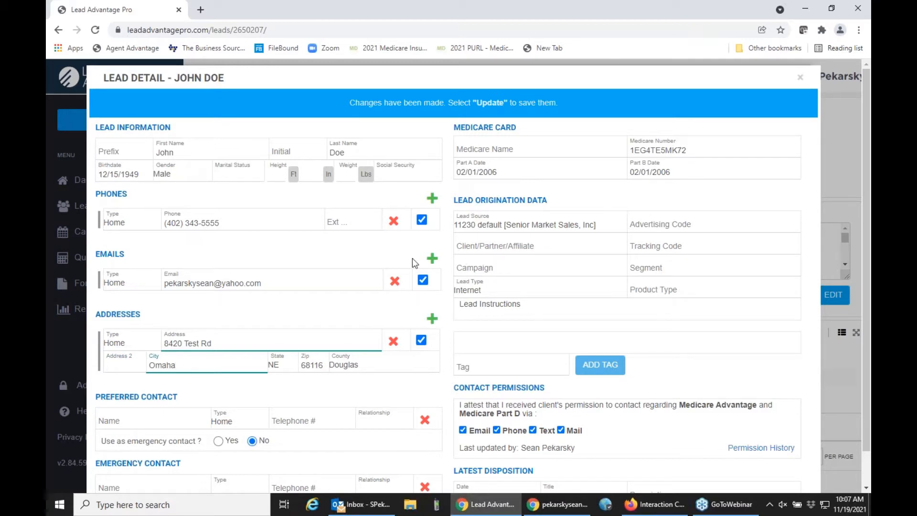
scroll(412, 258, "down", 1)
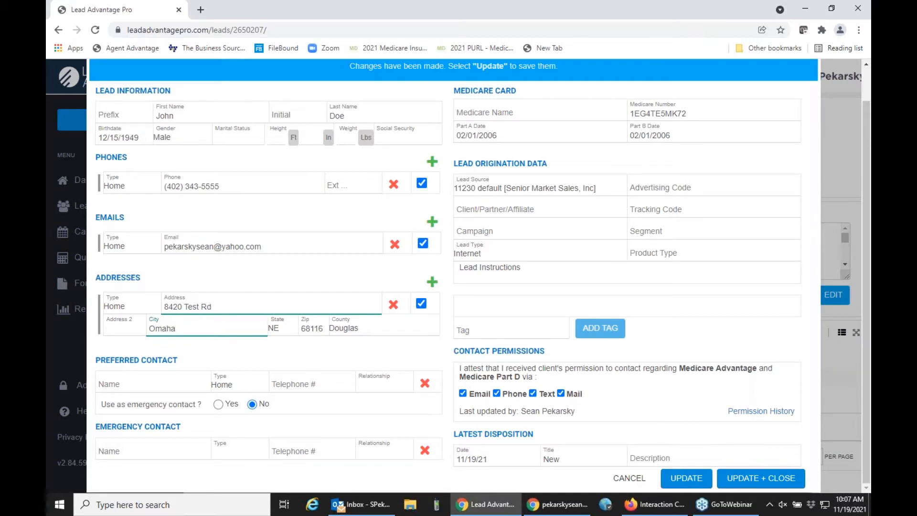
left_click(746, 478)
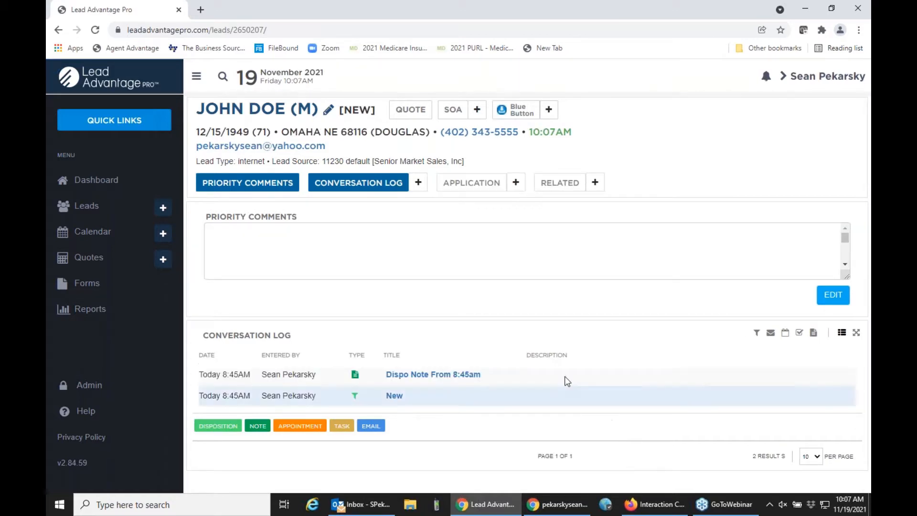
Step: Try the Email entry option, cancel it, and reopen the conversation log entry choices
left_click(417, 188)
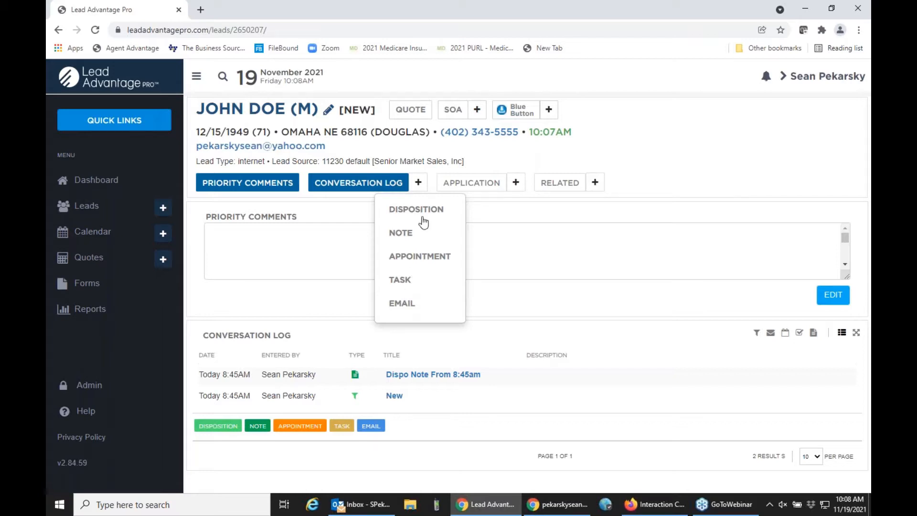
left_click(403, 304)
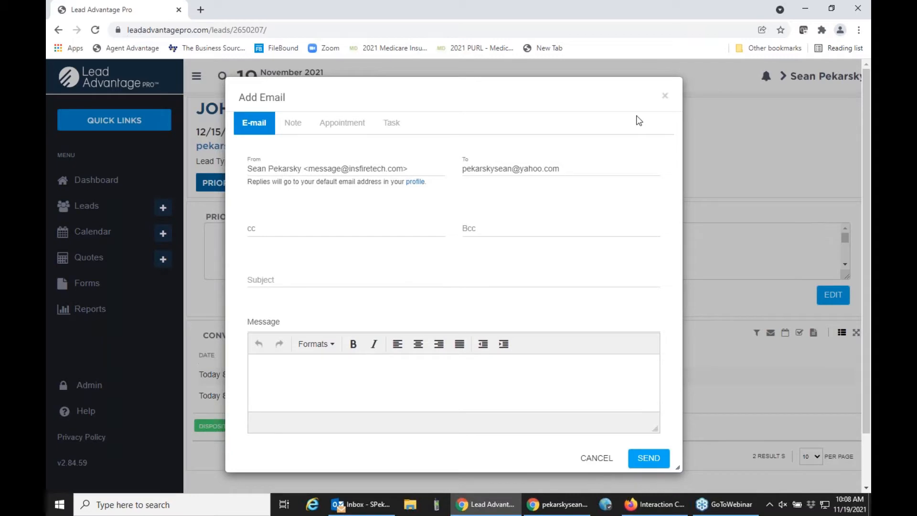
left_click(666, 98)
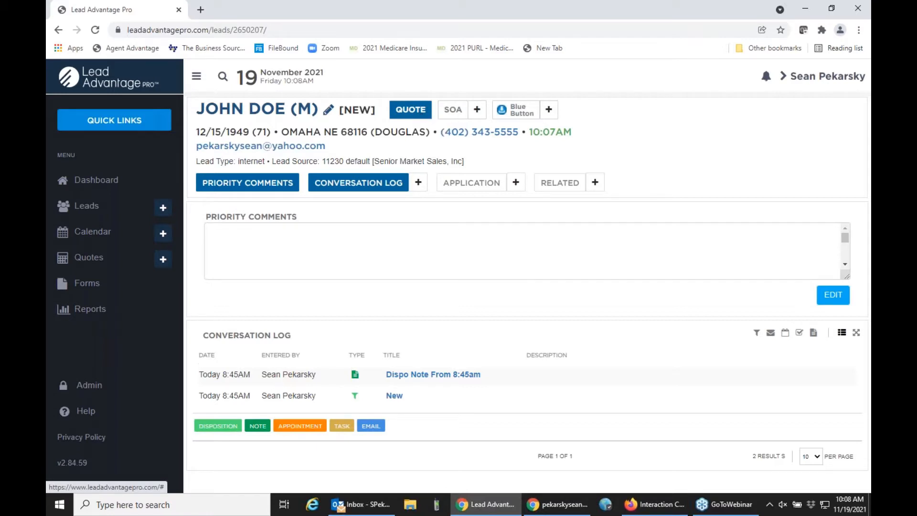
left_click(420, 181)
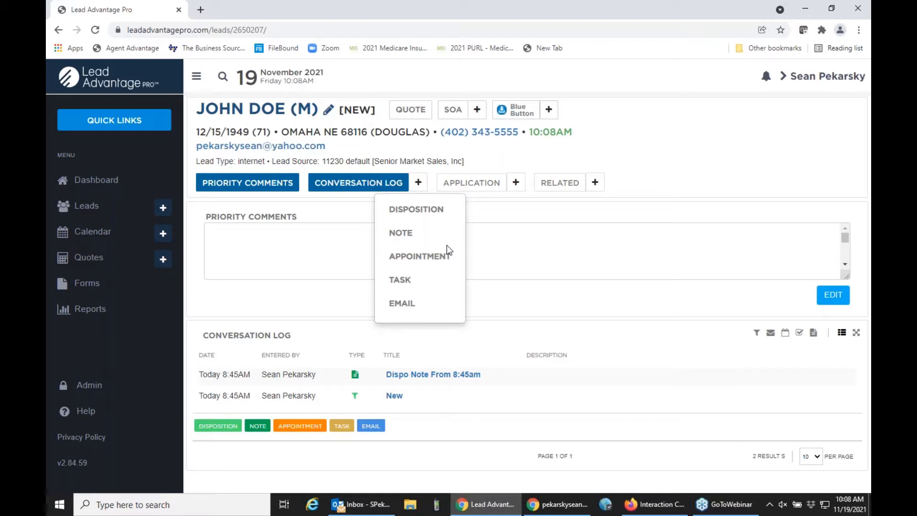
Step: Browse the List of Disposition types in the disposition form, then cancel without adding one
left_click(418, 209)
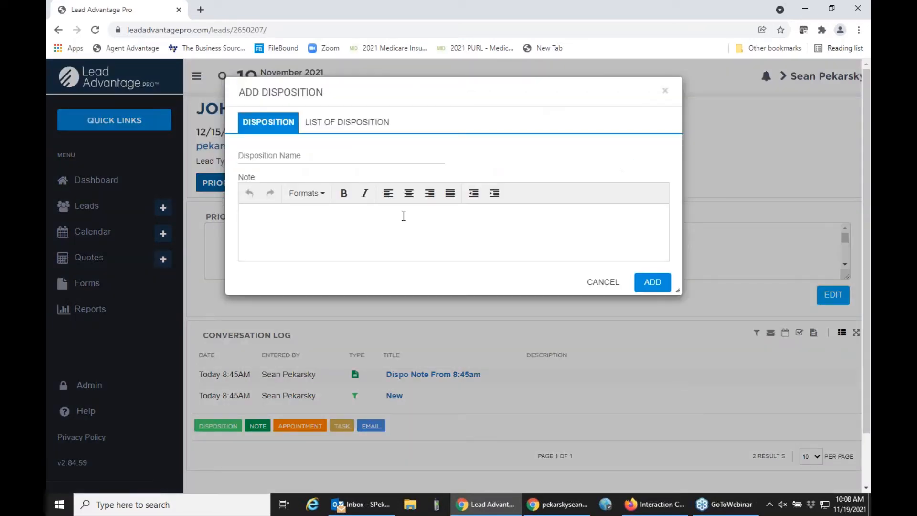
left_click(326, 122)
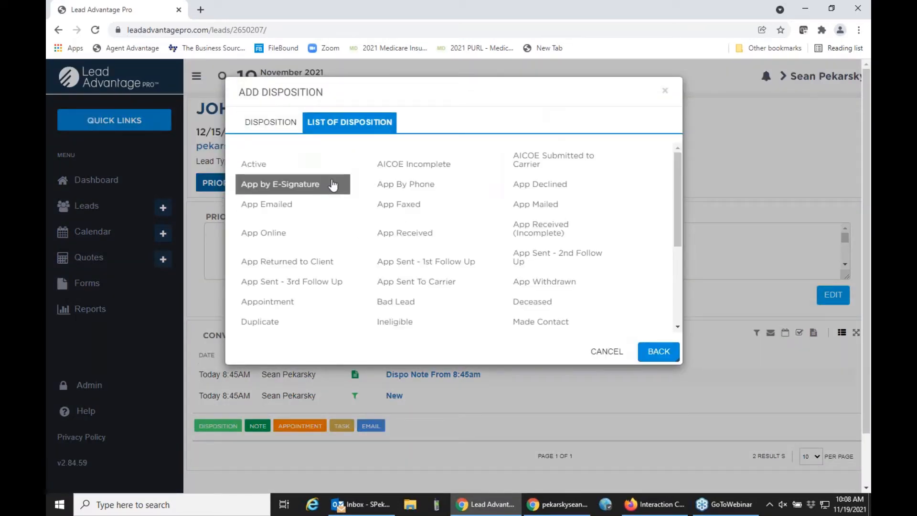
scroll(334, 184, "down", 1)
scroll(334, 185, "down", 2)
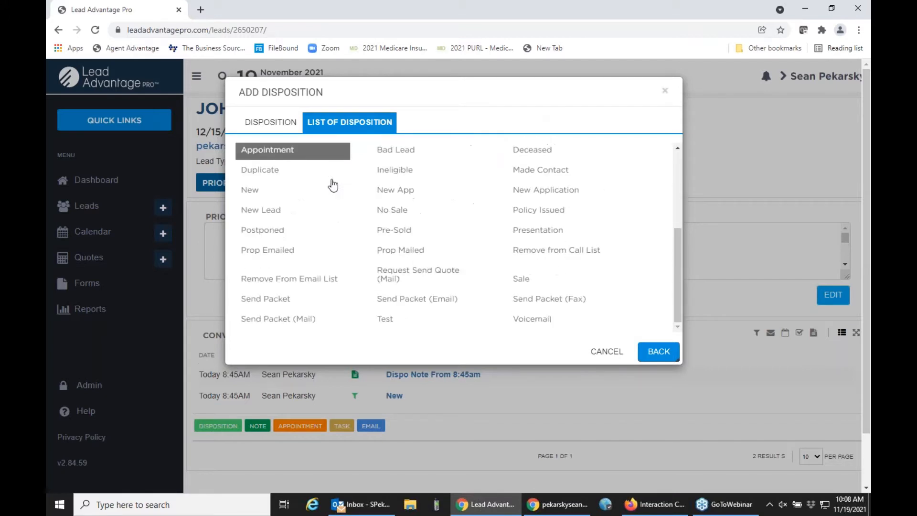
scroll(333, 184, "down", 1)
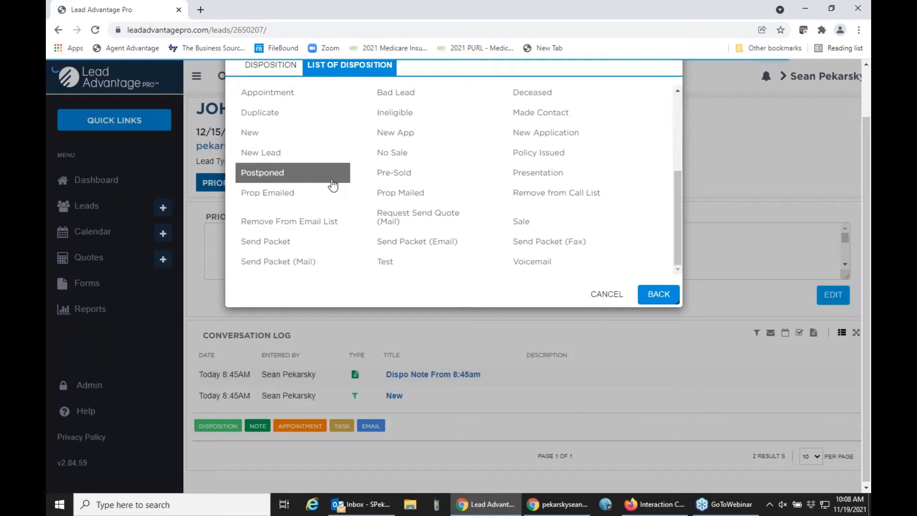
scroll(340, 213, "up", 1)
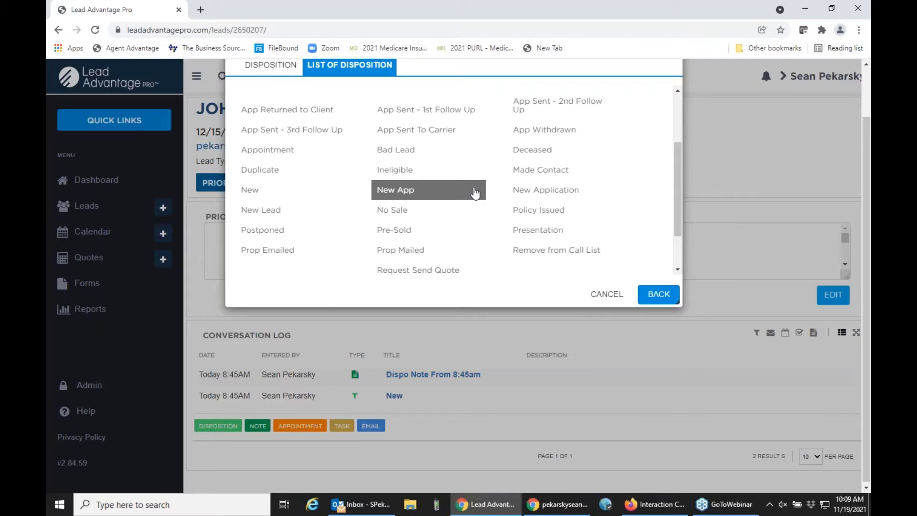
scroll(475, 192, "up", 2)
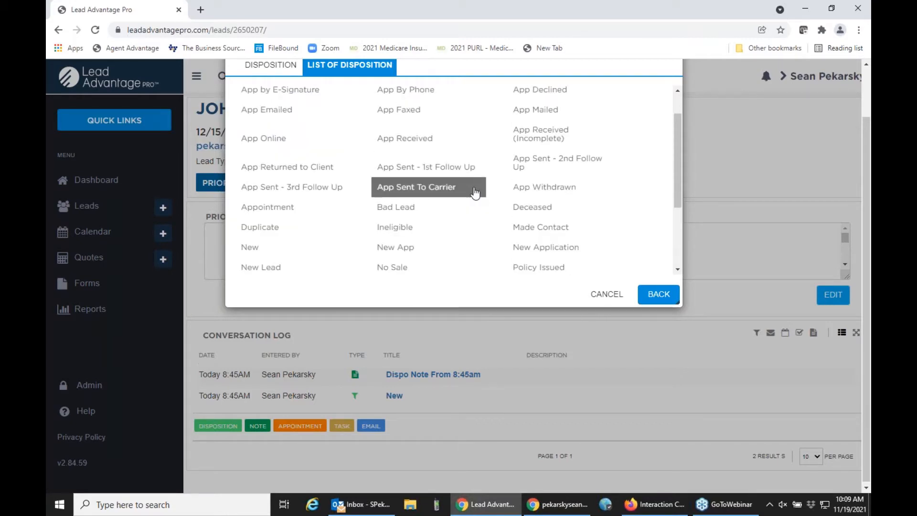
left_click(607, 294)
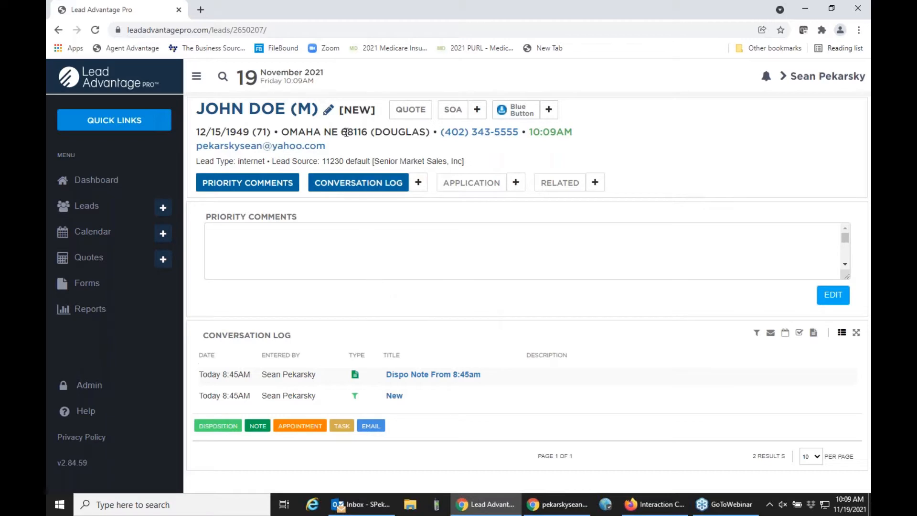
Step: Start a Medicare Supplement quote for the lead
left_click(414, 115)
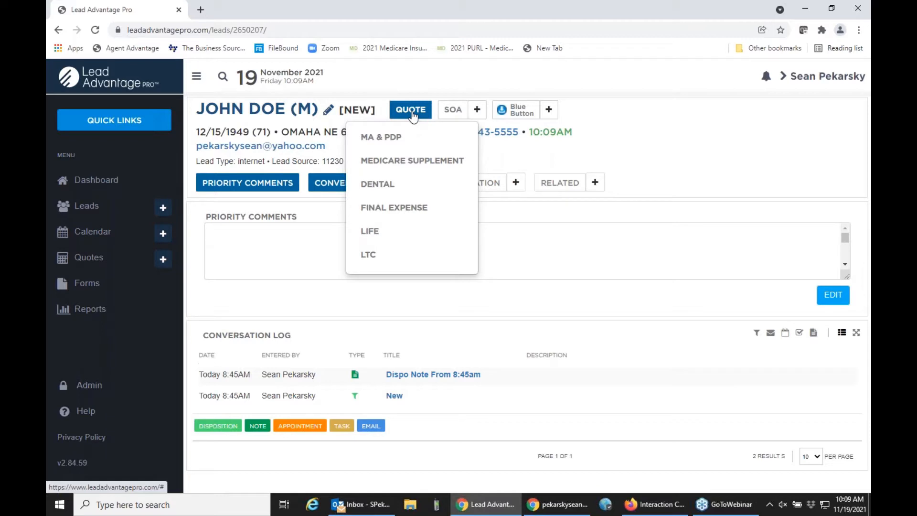
left_click(452, 88)
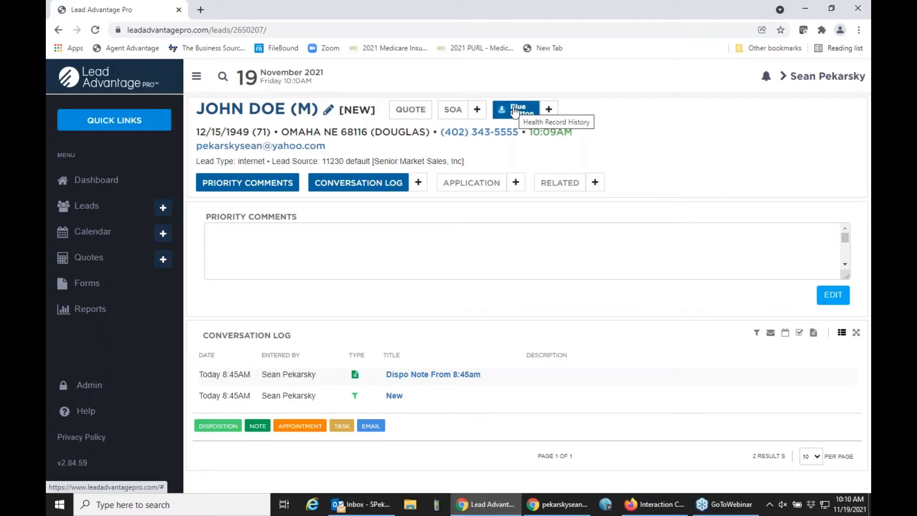
left_click(399, 111)
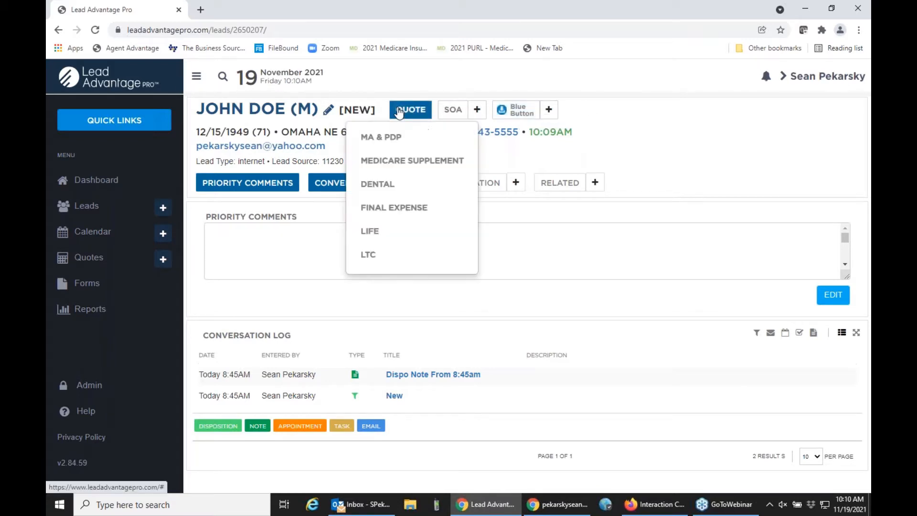
left_click(411, 161)
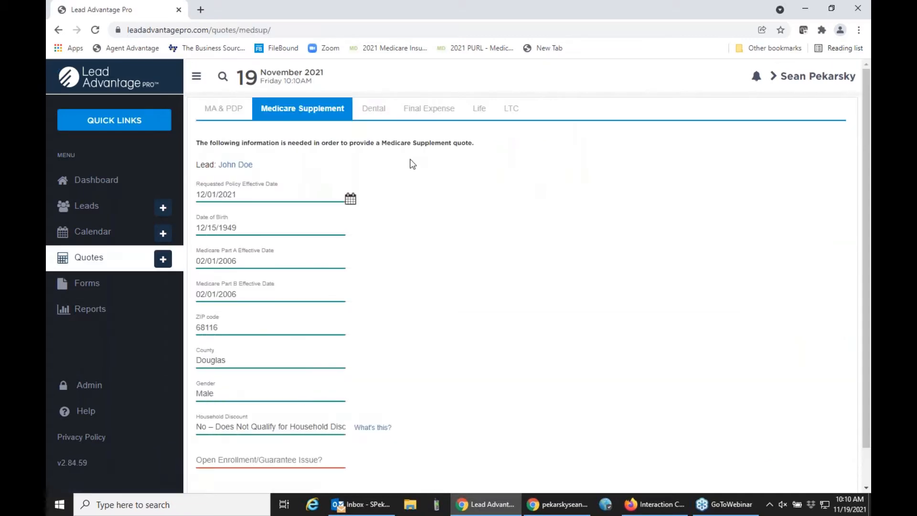
scroll(412, 163, "down", 2)
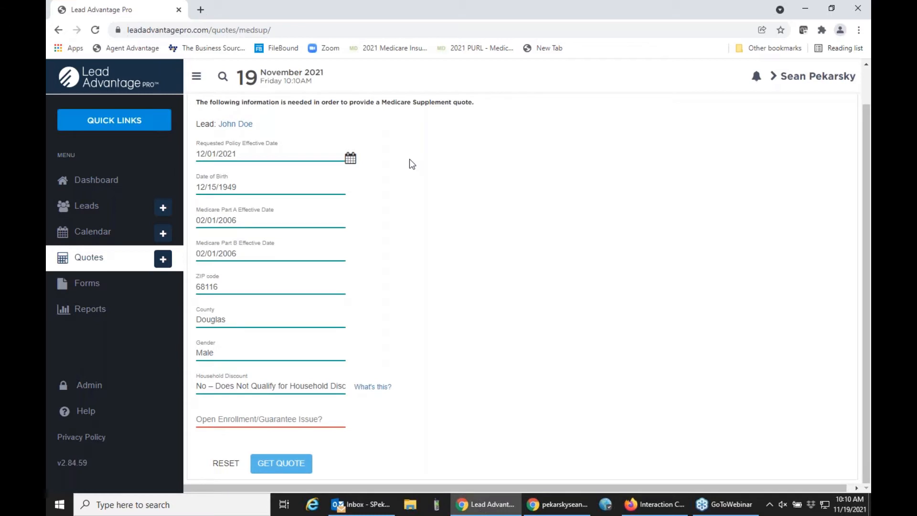
Step: Set Household Discount Yes, Open Enrollment Yes, Tobacco User No, and get quotes
left_click(299, 387)
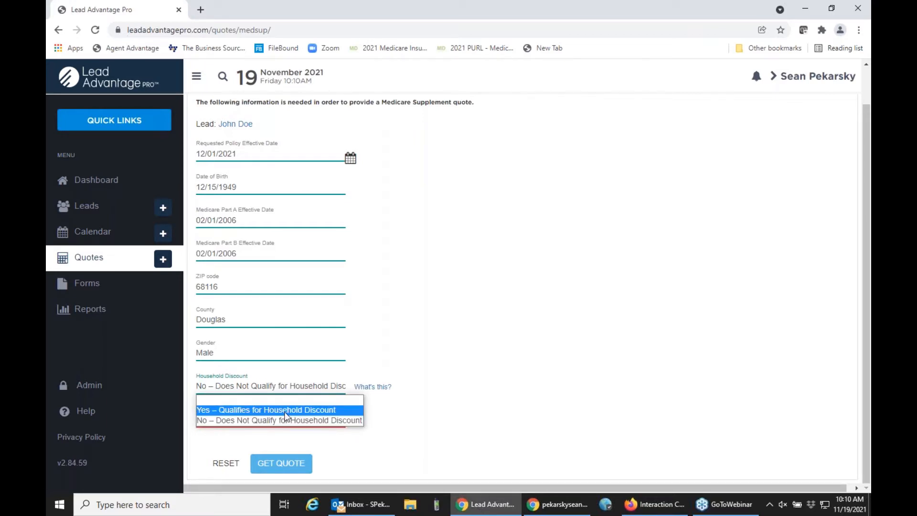
left_click(411, 351)
left_click(340, 387)
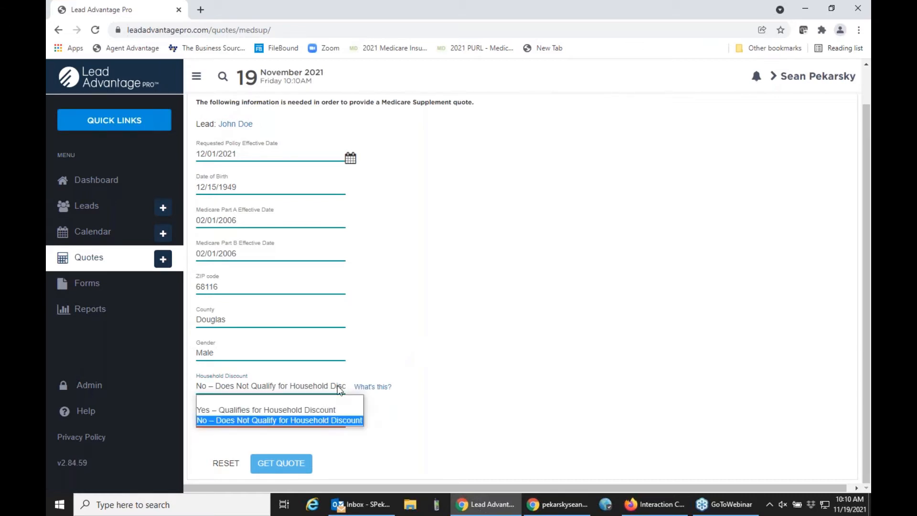
left_click(324, 410)
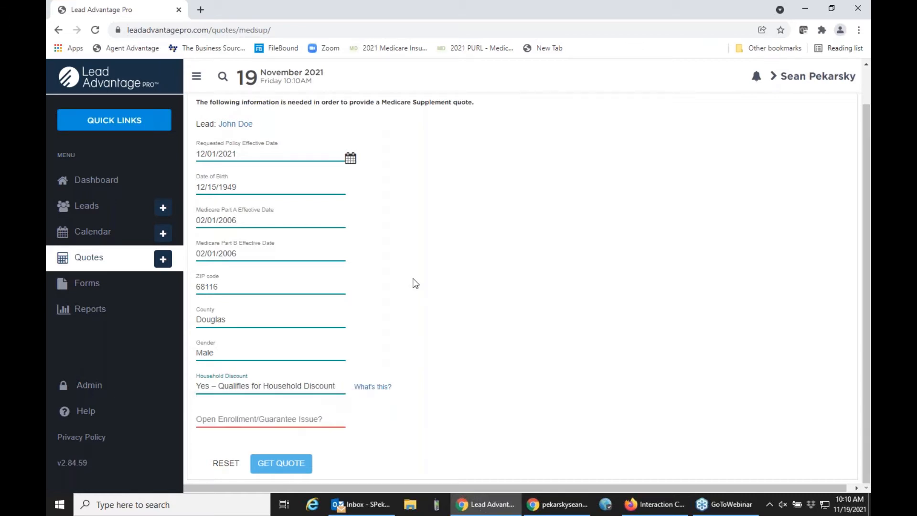
left_click(290, 420)
left_click(285, 452)
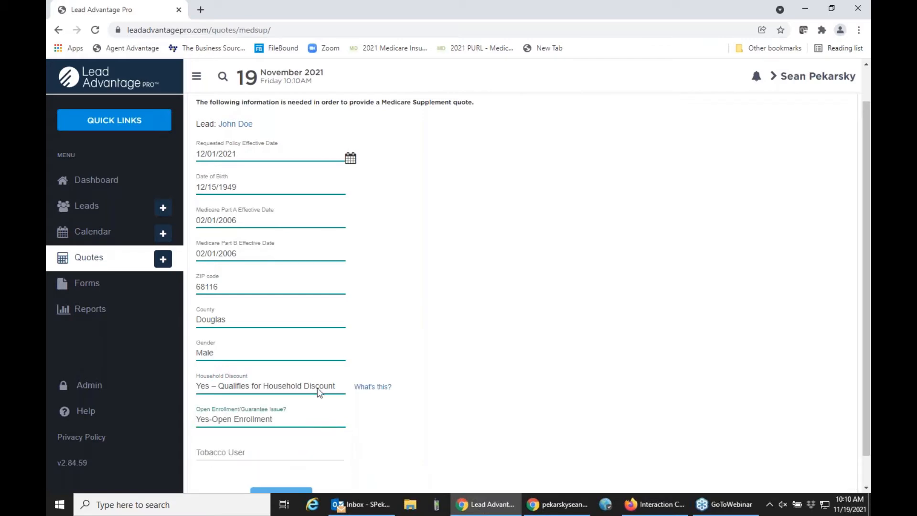
scroll(414, 318, "down", 1)
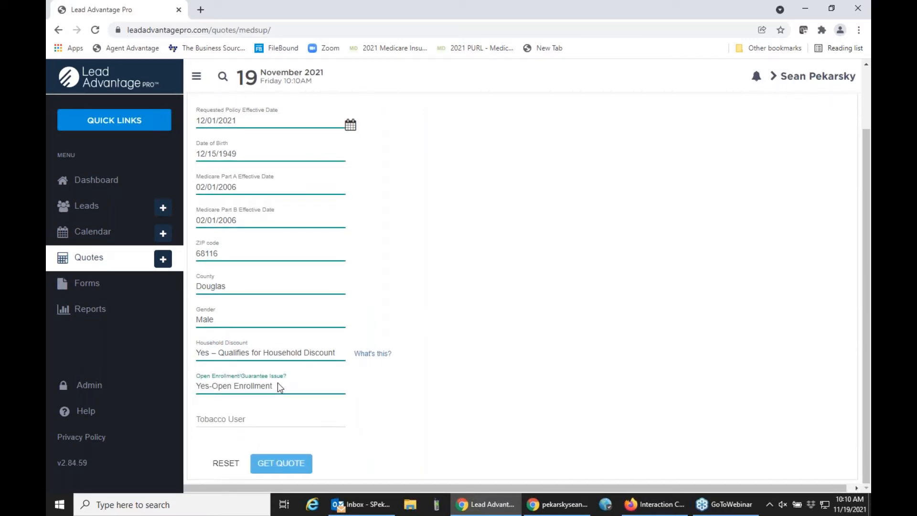
left_click(259, 419)
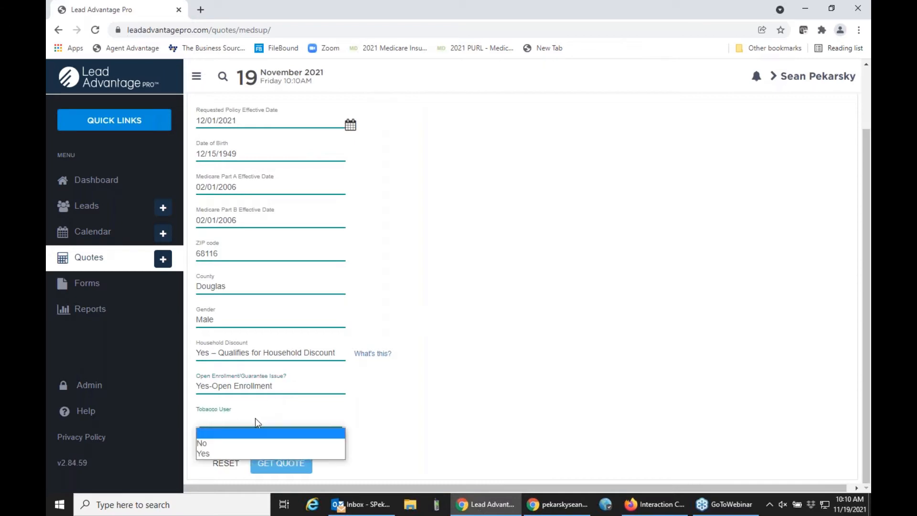
left_click(224, 444)
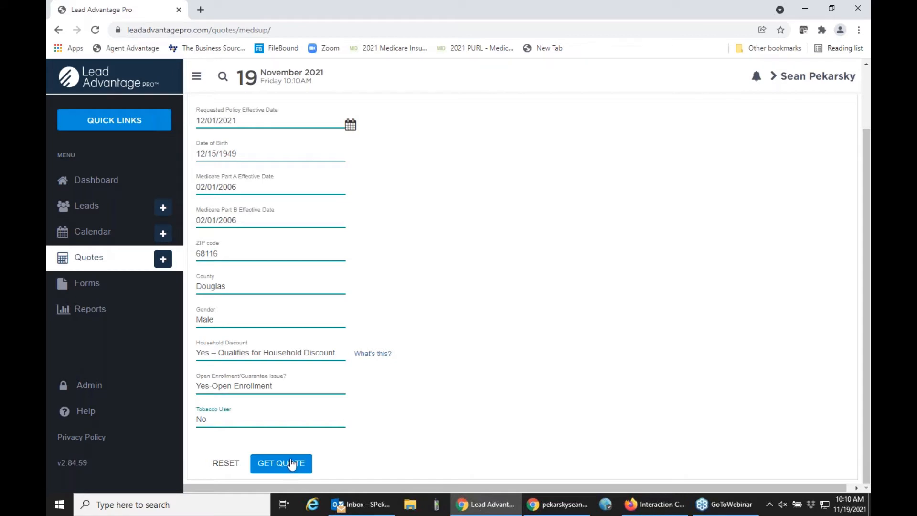
left_click(292, 463)
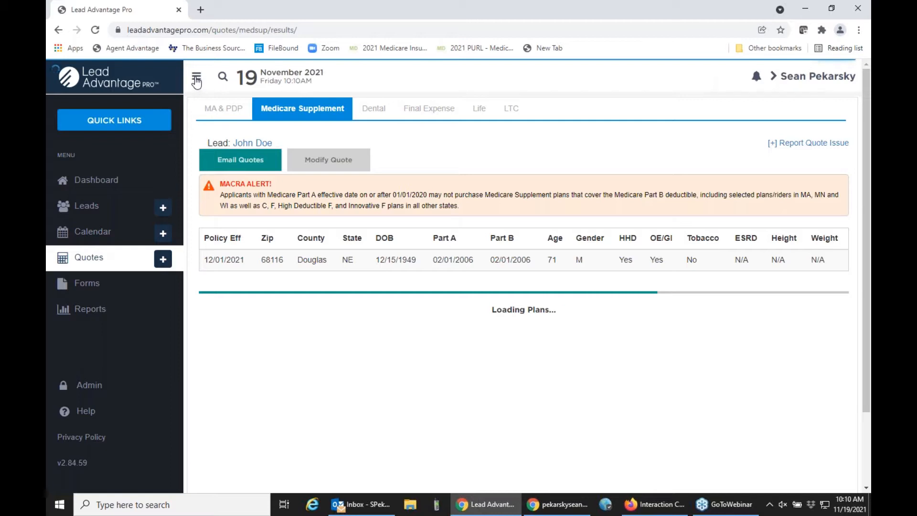
Step: Collapse the sidebar and scroll the Medicare Supplement results down to the Plan G premiums
left_click(196, 81)
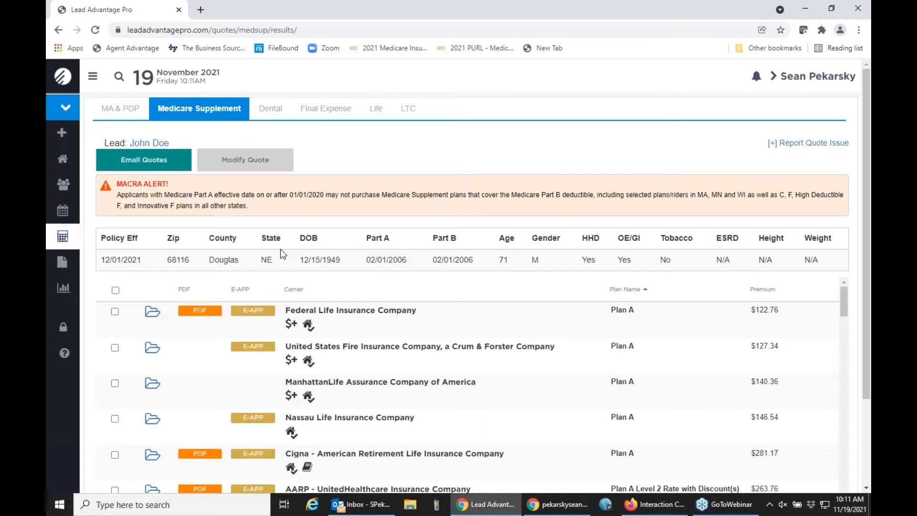
left_click_drag(97, 258, 814, 259)
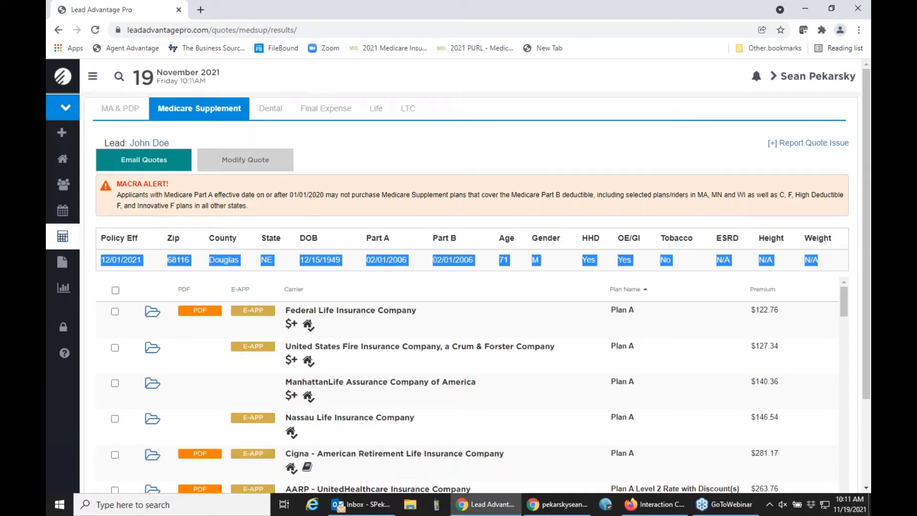
left_click(814, 259)
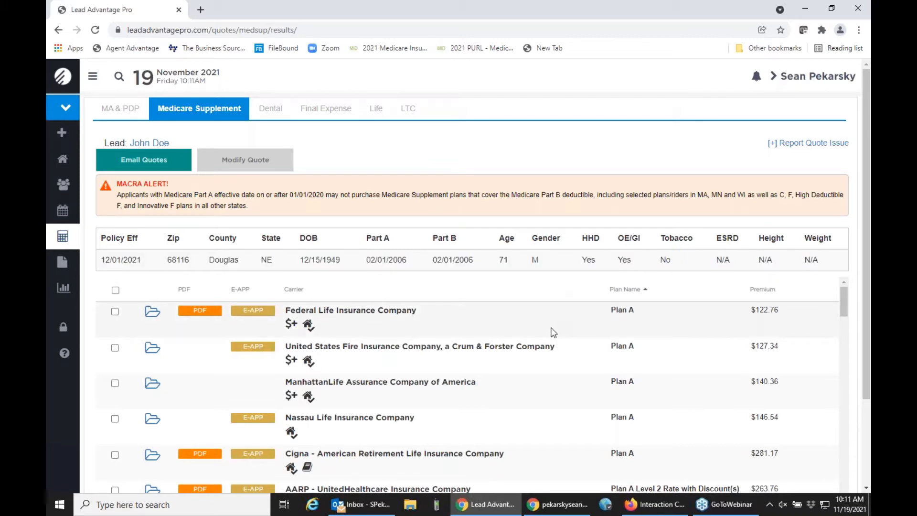
scroll(553, 332, "down", 6)
scroll(553, 332, "down", 8)
scroll(553, 332, "down", 3)
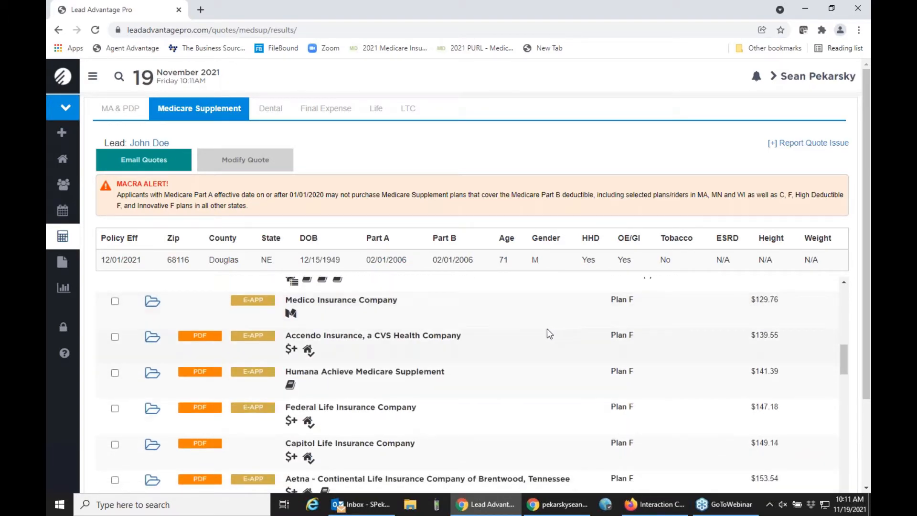
scroll(551, 380, "down", 6)
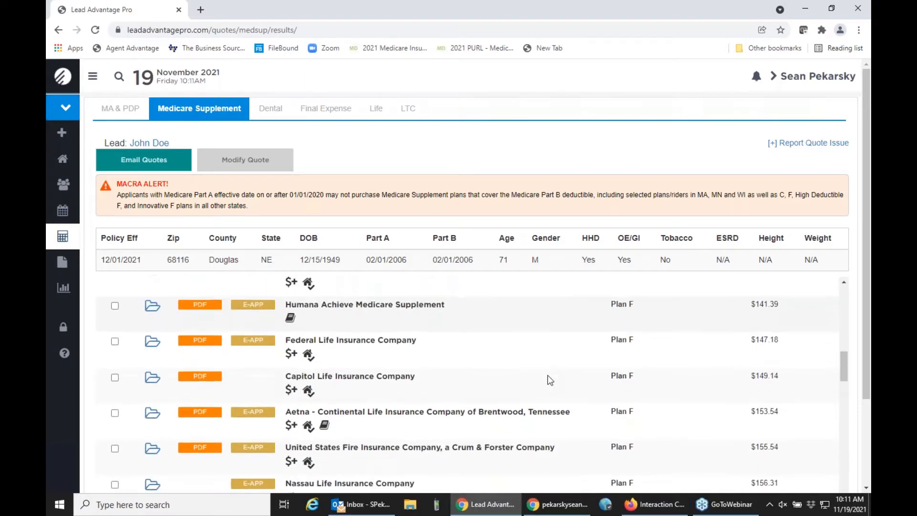
scroll(550, 380, "down", 10)
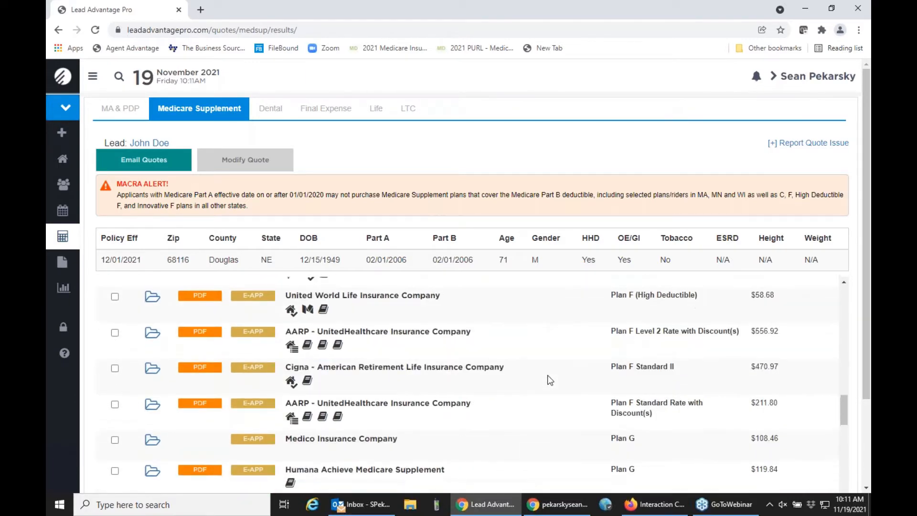
scroll(550, 380, "down", 2)
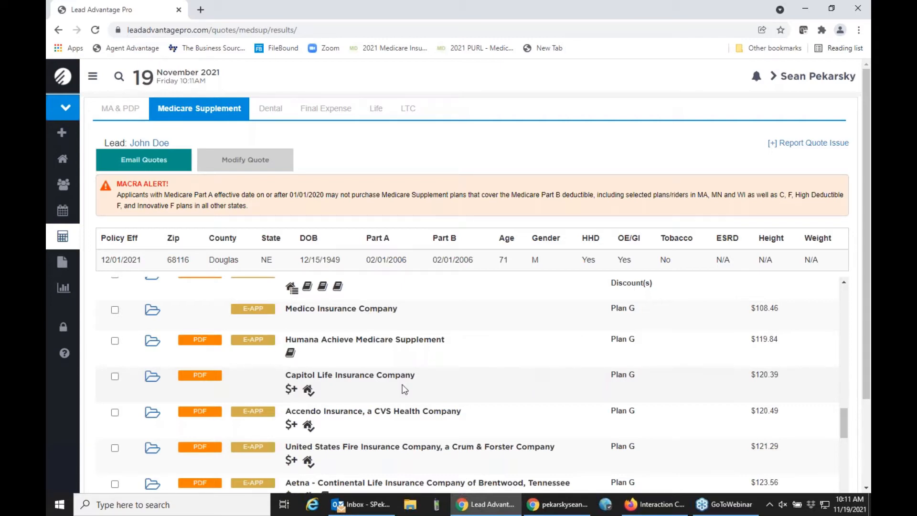
Step: Tick the Medico, Humana and Capitol Life Plan G quotes, then cancel the Email Quotes dialog
left_click(115, 310)
left_click(115, 341)
left_click(115, 377)
left_click(159, 168)
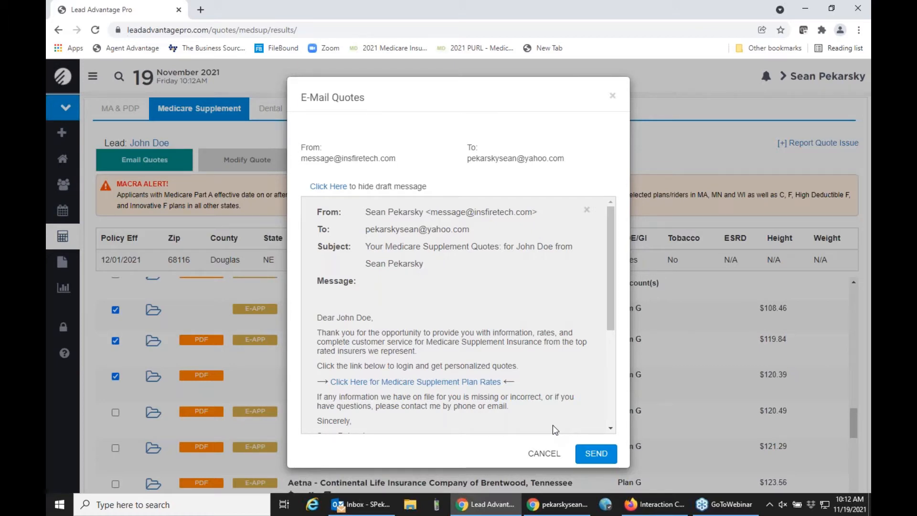
left_click(544, 453)
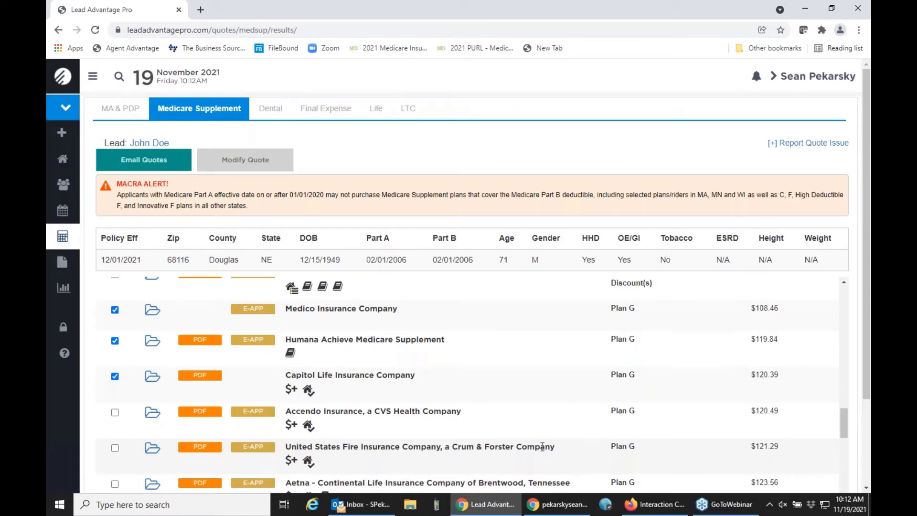
Step: Untick the Medico, Humana and Capitol Life quotes and open United World Life's Plan G documents
left_click(115, 311)
left_click(114, 340)
left_click(115, 377)
scroll(461, 394, "down", 3)
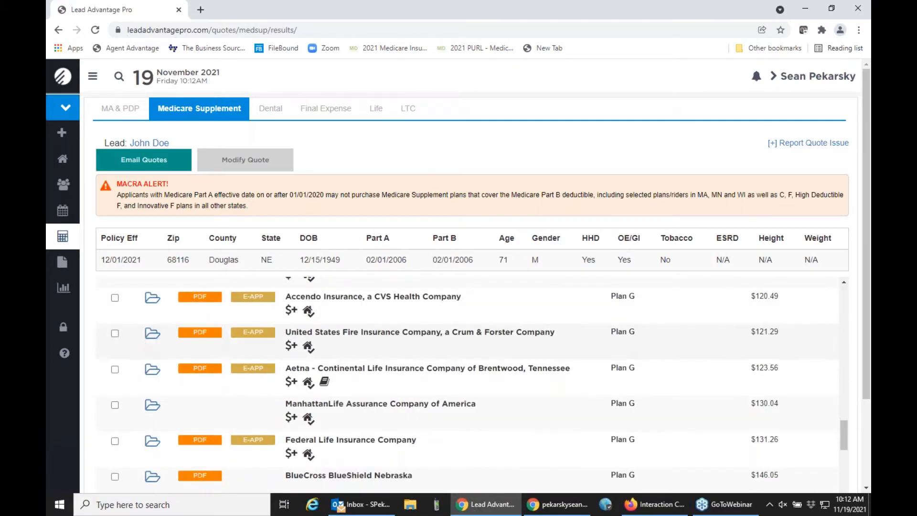
scroll(462, 394, "down", 2)
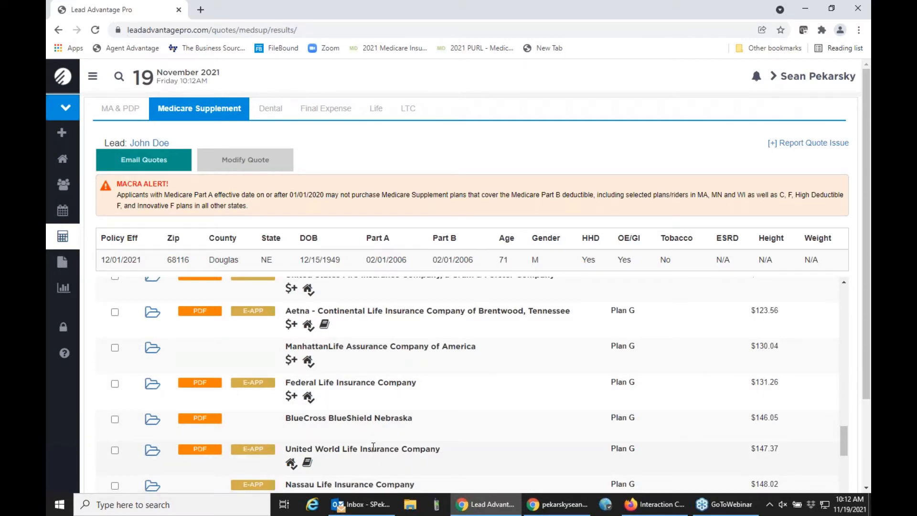
mouse_move(186, 458)
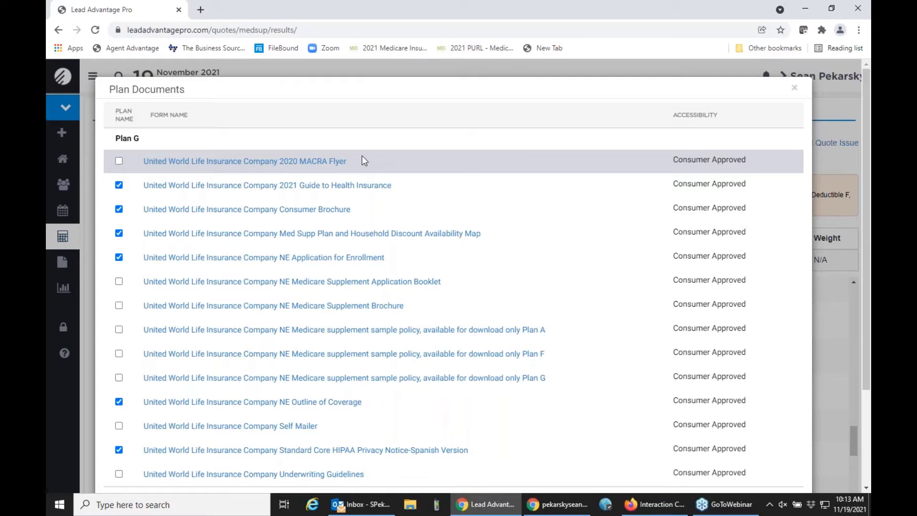
Step: View the NE Outline of Coverage PDF, close it, then close the Plan Documents list
left_click(286, 407)
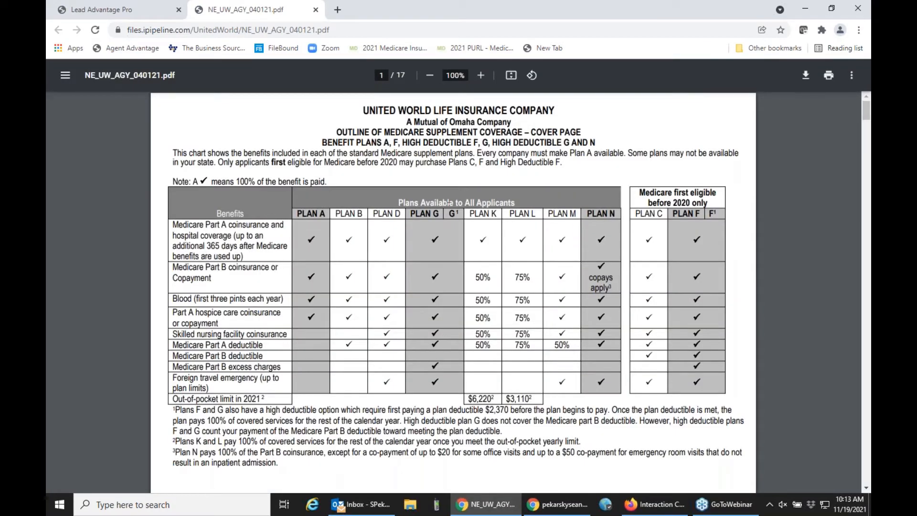
left_click(316, 10)
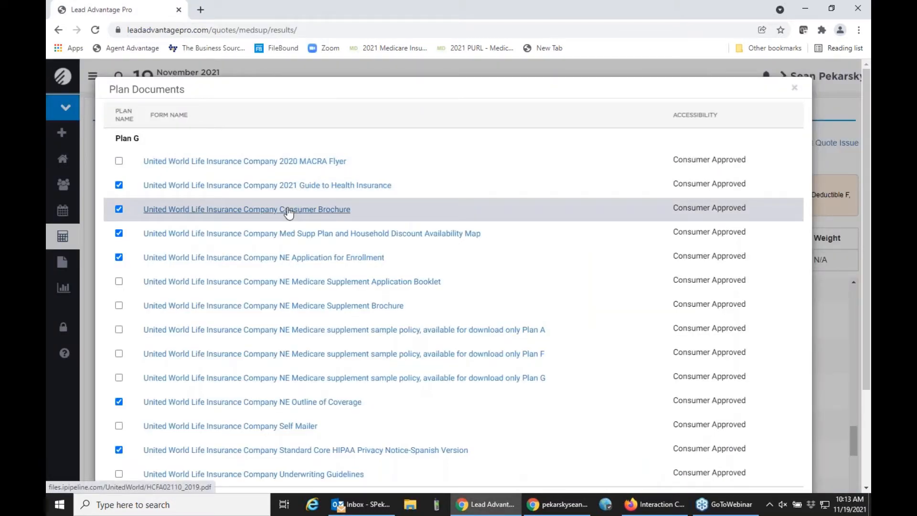
scroll(289, 213, "down", 3)
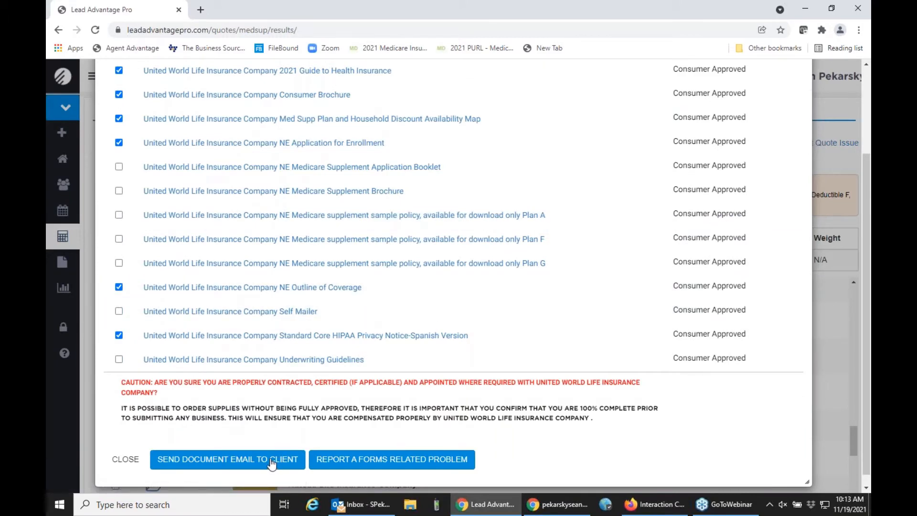
scroll(486, 372, "up", 3)
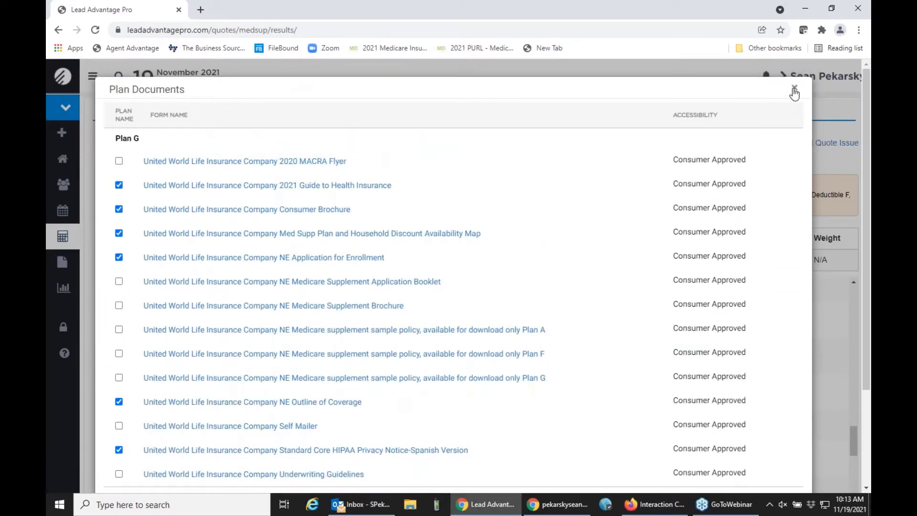
left_click(795, 91)
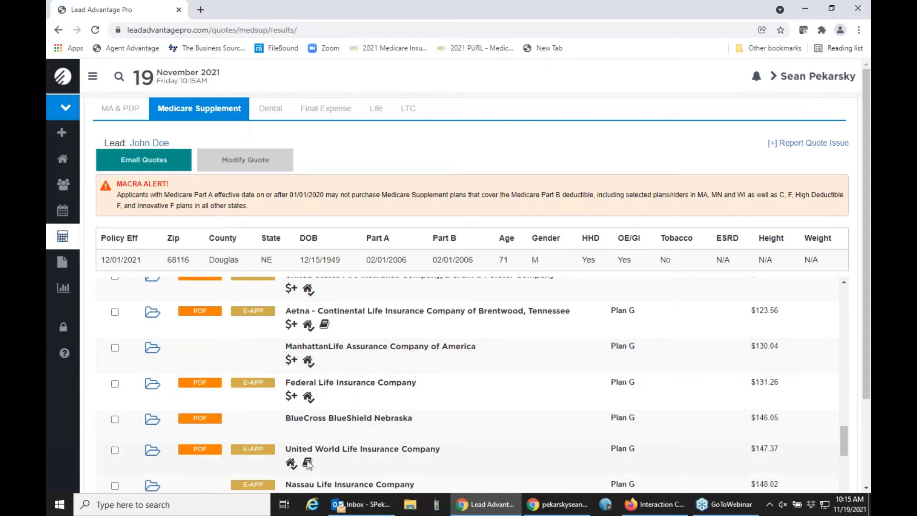
scroll(320, 444, "down", 1)
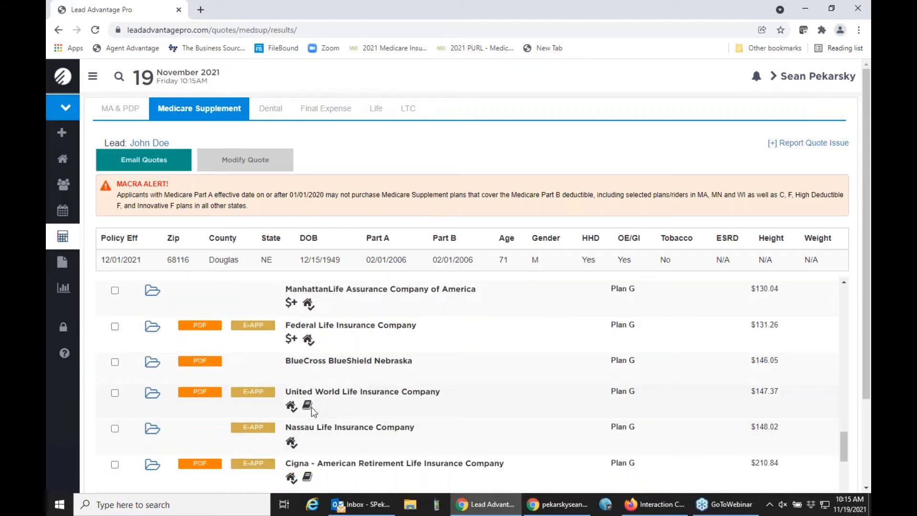
Step: Read United World Life's quote notes, then start its PDF enrollment after acknowledging licensing and contracting
left_click(291, 406)
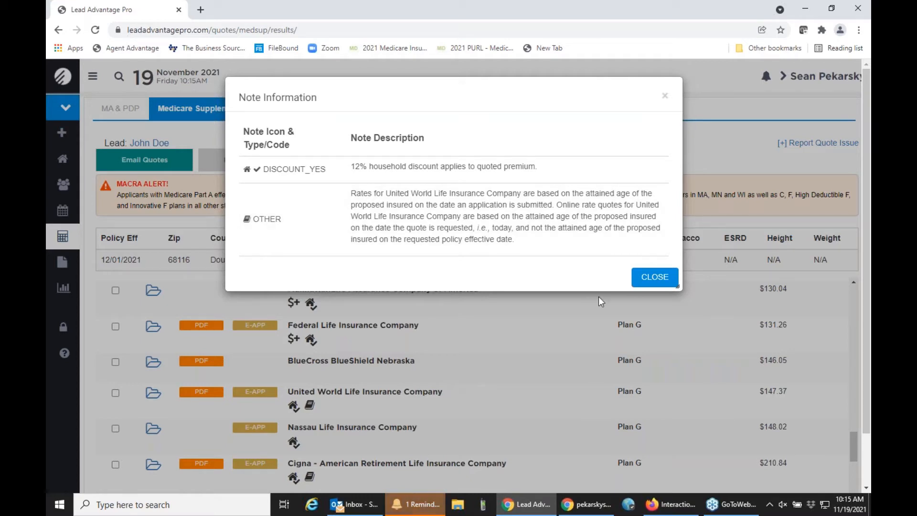
left_click(645, 286)
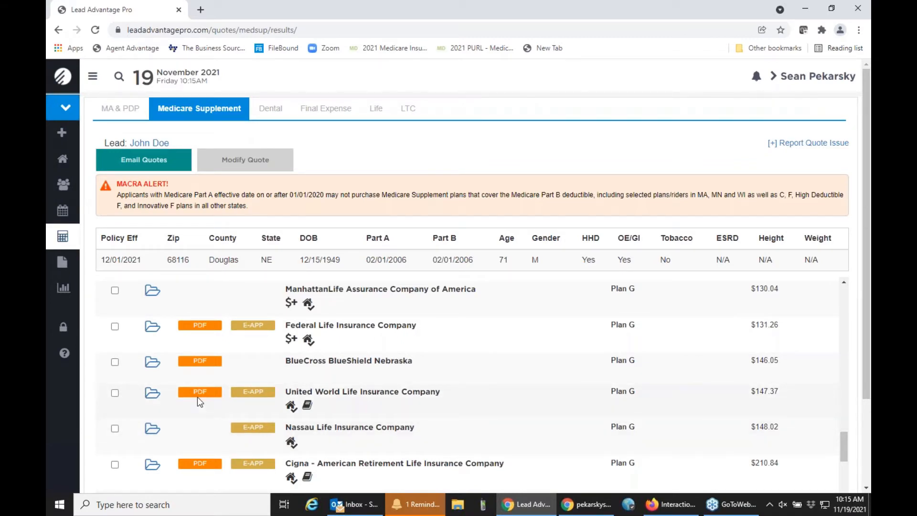
mouse_move(199, 398)
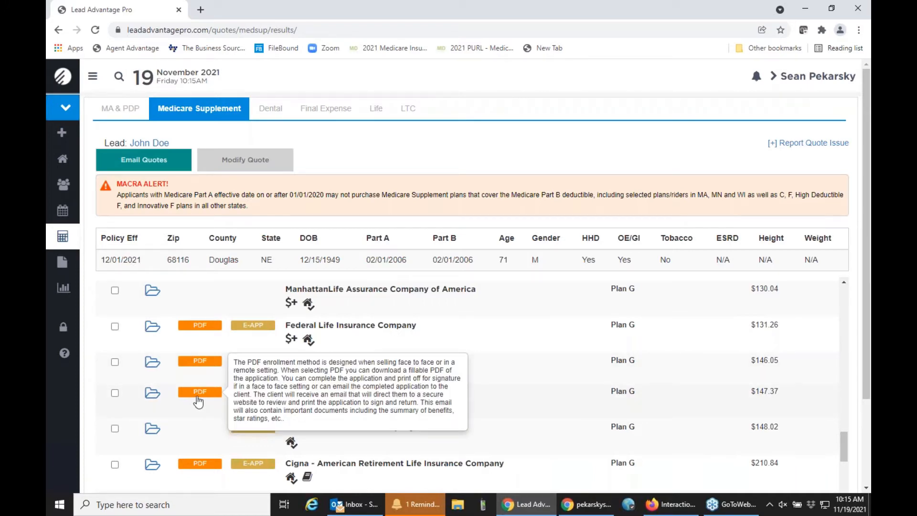
left_click(197, 399)
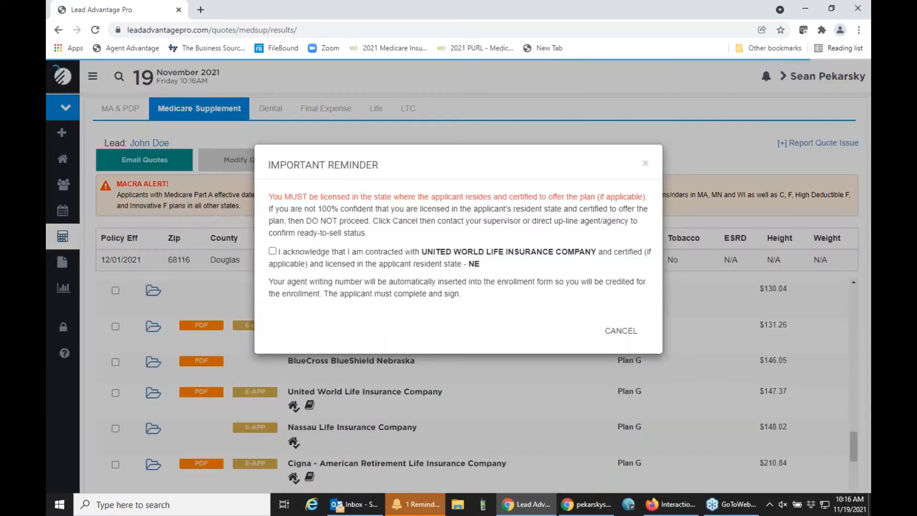
left_click(272, 251)
left_click(596, 334)
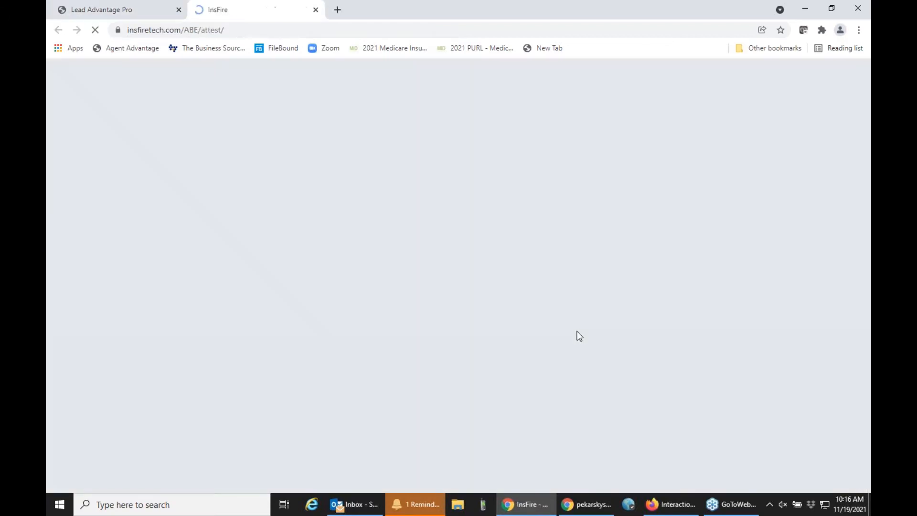
Step: Open the pre-filled enrollment form and enlarge it to 138% zoom
left_click(174, 131)
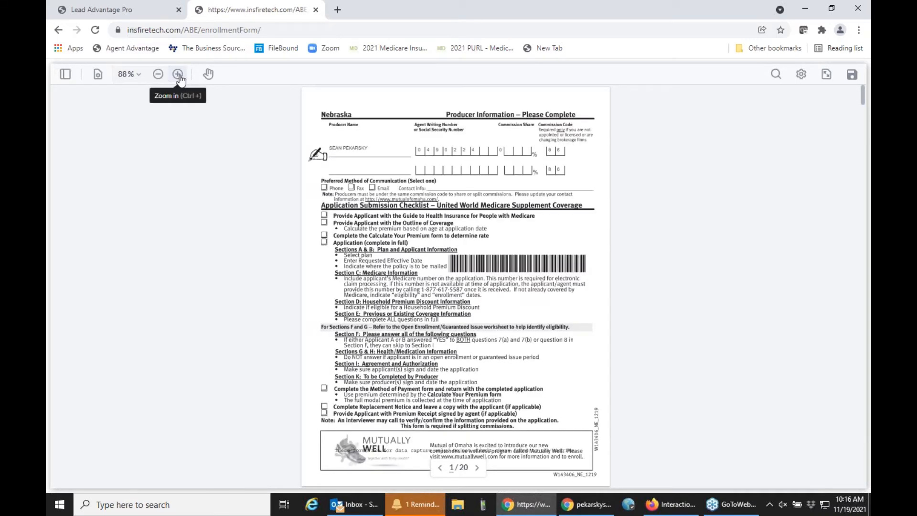
left_click(178, 75)
left_click(180, 74)
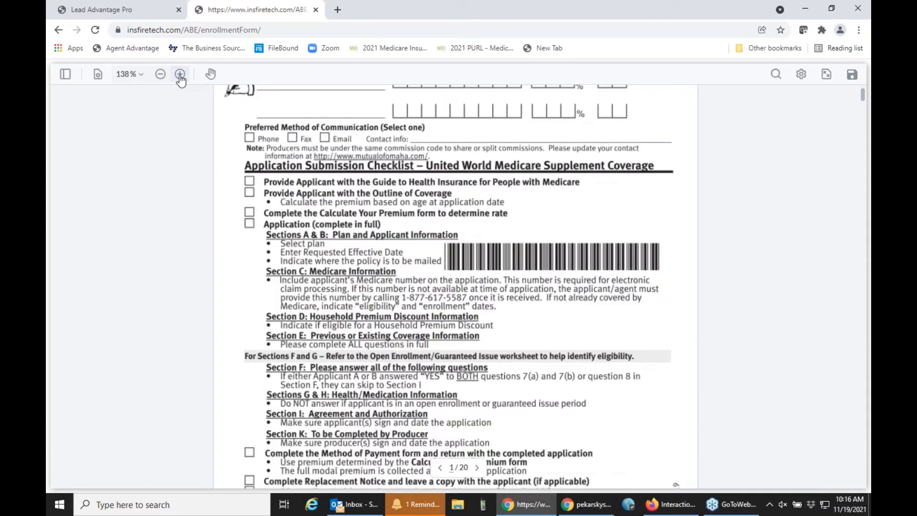
Step: In Section D, mark Applicant A's household resident answer as Yes
scroll(354, 226, "up", 2)
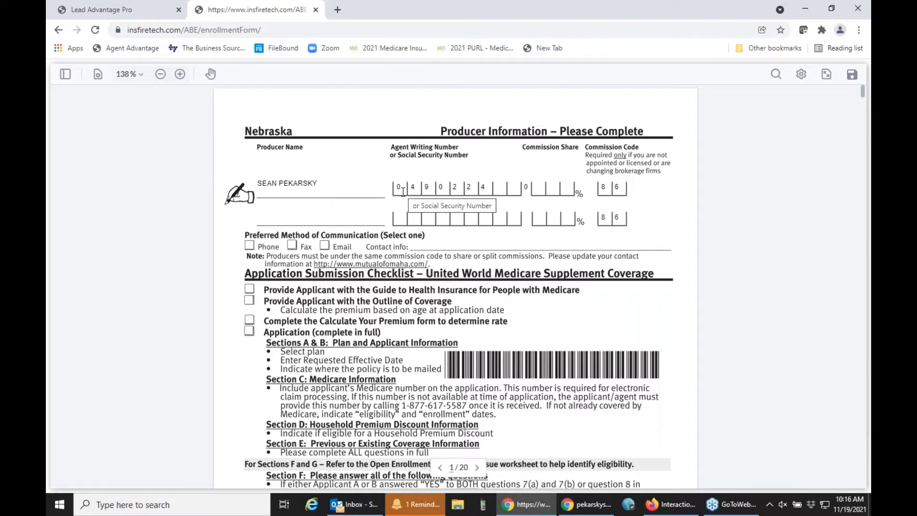
scroll(402, 191, "down", 15)
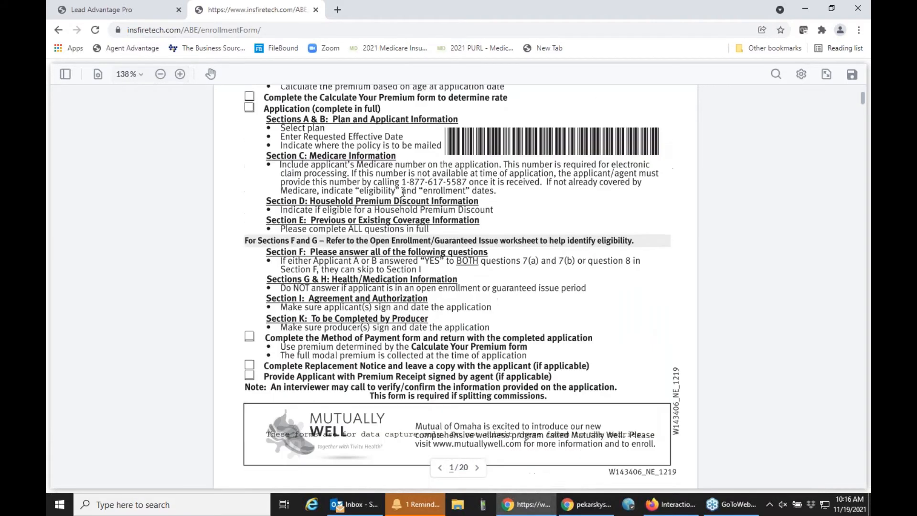
scroll(403, 191, "down", 15)
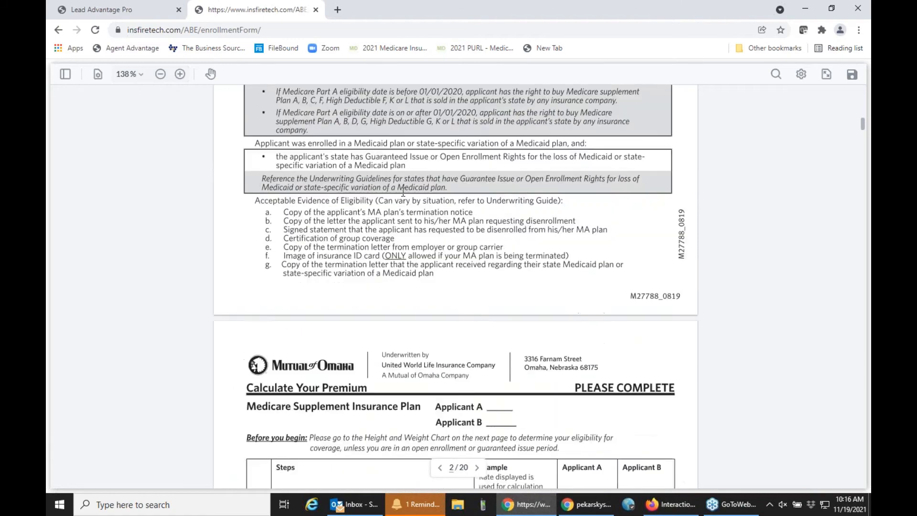
scroll(403, 191, "down", 15)
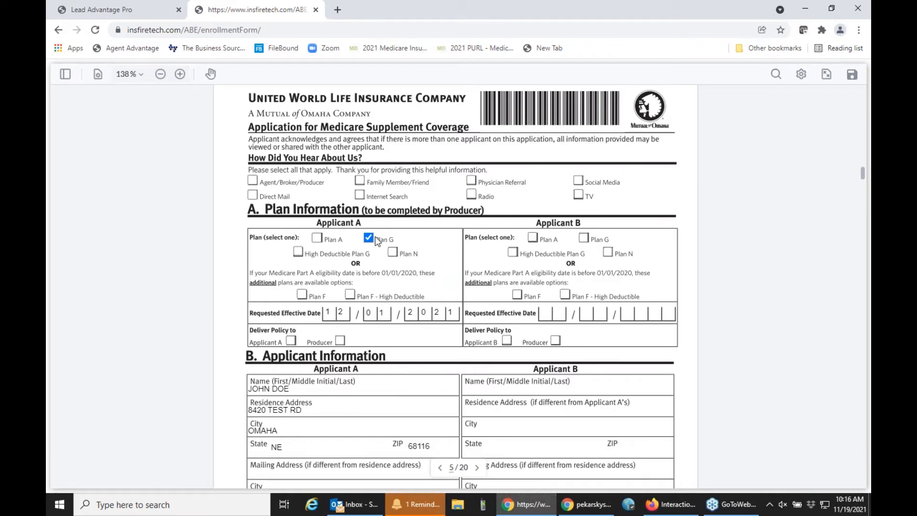
scroll(376, 241, "down", 10)
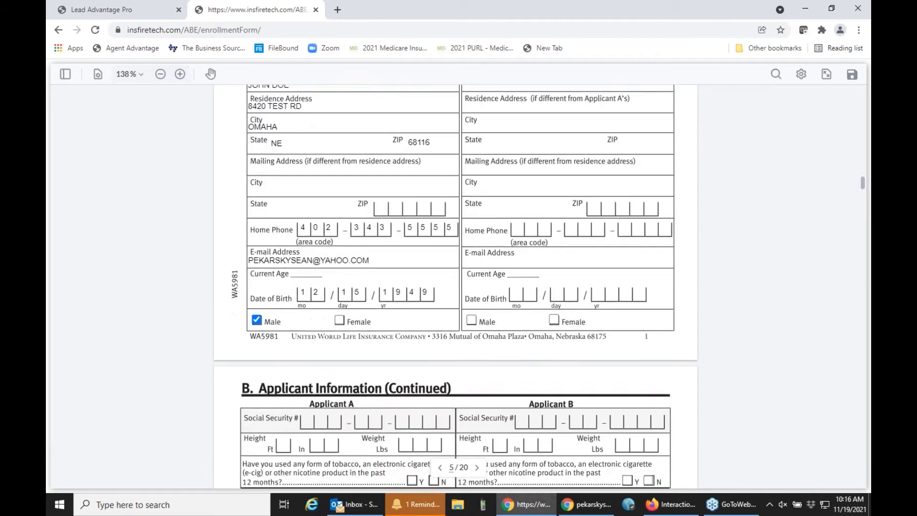
scroll(455, 286, "down", 5)
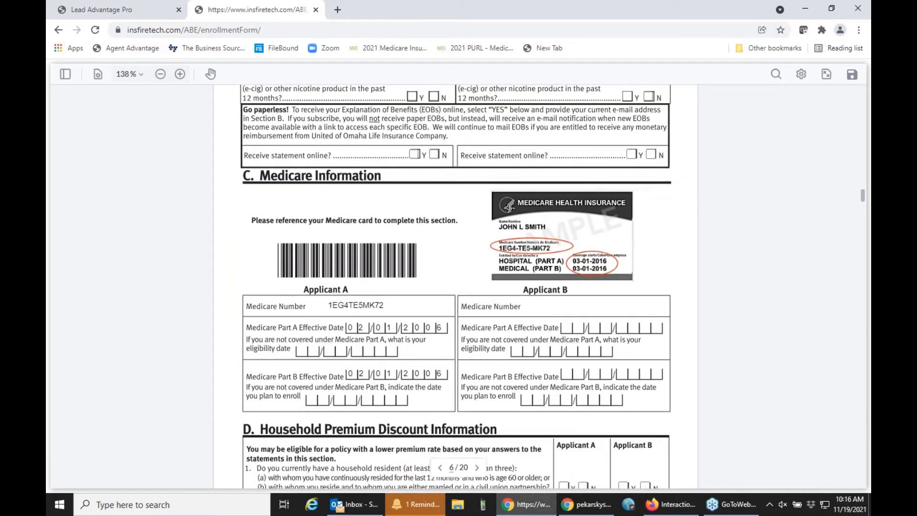
scroll(456, 287, "down", 2)
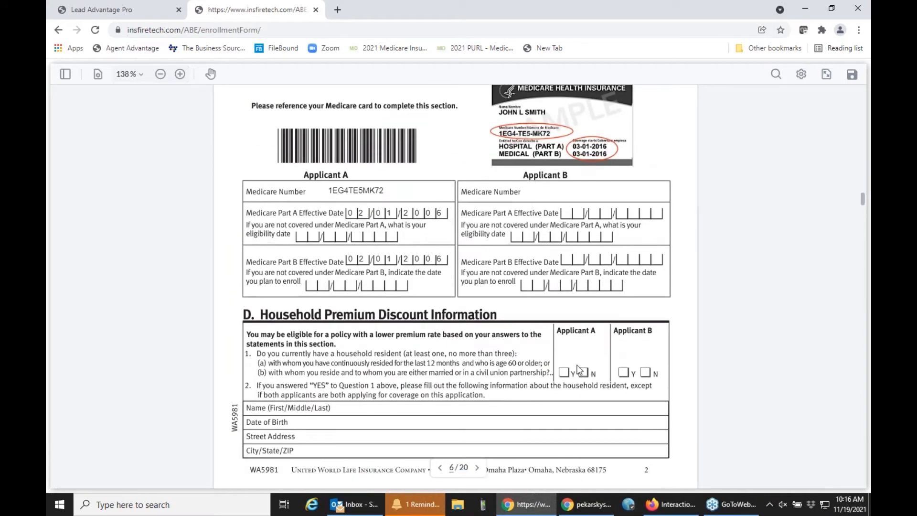
left_click(584, 372)
left_click(563, 373)
Step: Submit the enrollment form with plan documents kept checked and preview the client invite email
left_click(850, 80)
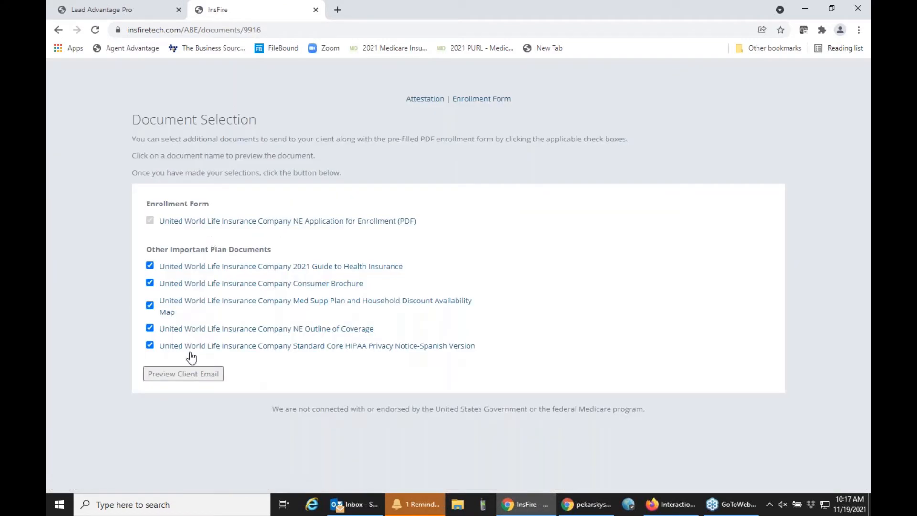
left_click(179, 375)
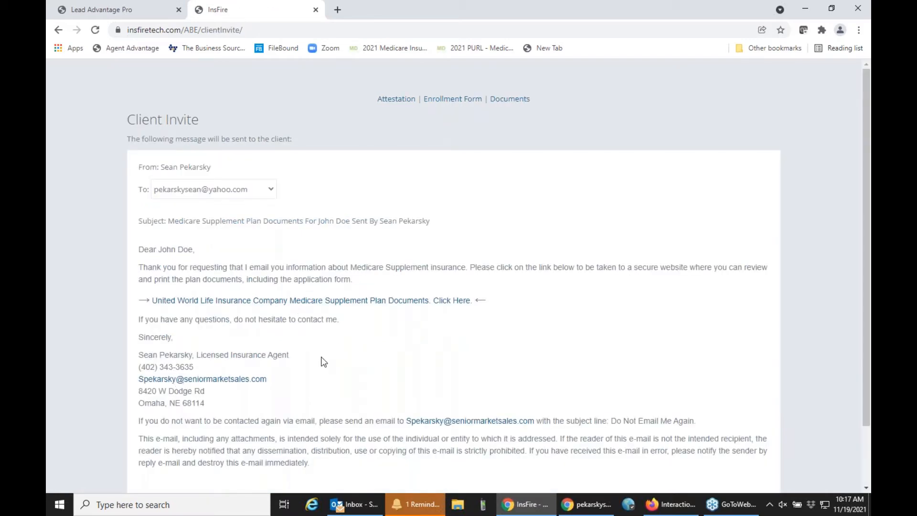
scroll(324, 362, "down", 2)
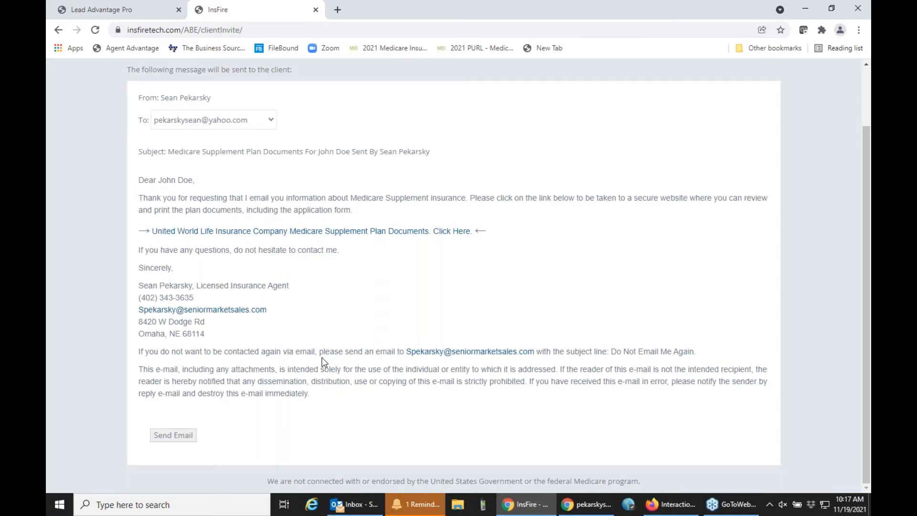
Step: Start United World Life's e-application, acknowledging state licensing, and auto-sign on to Mutual of Omaha
left_click(315, 10)
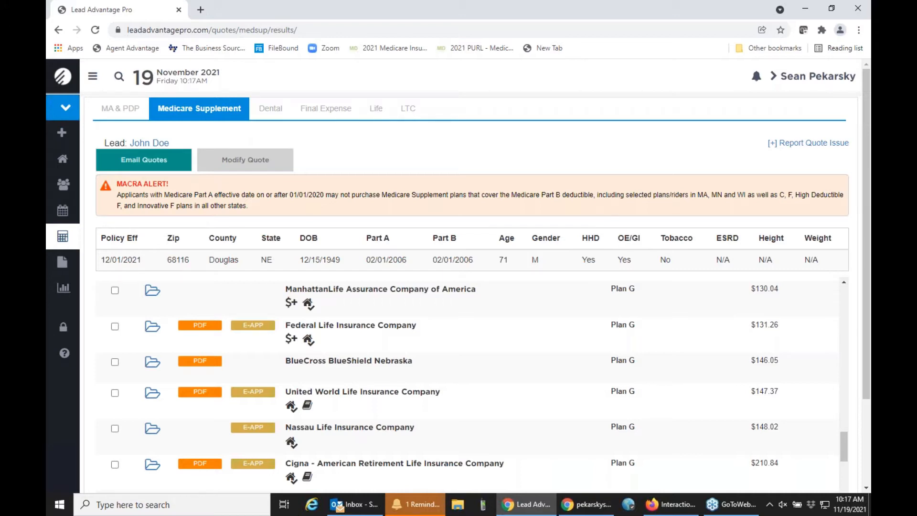
mouse_move(239, 437)
mouse_move(252, 403)
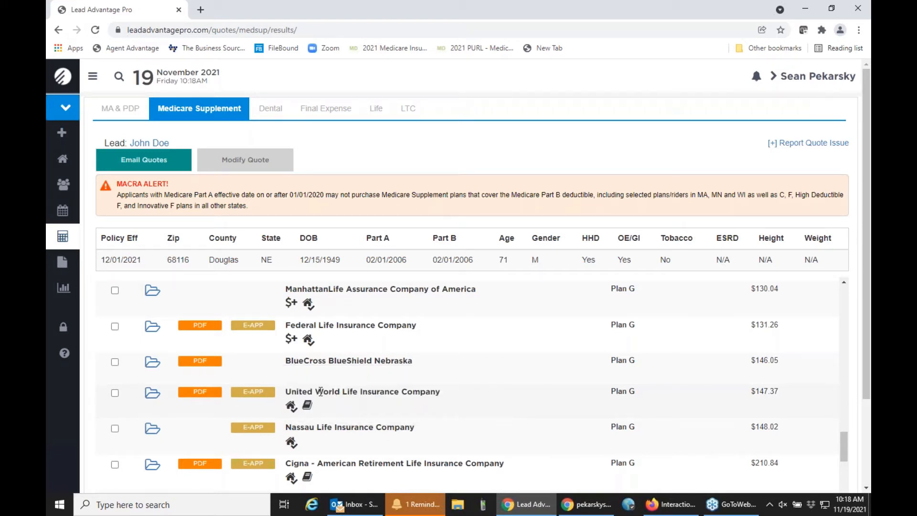
left_click(260, 397)
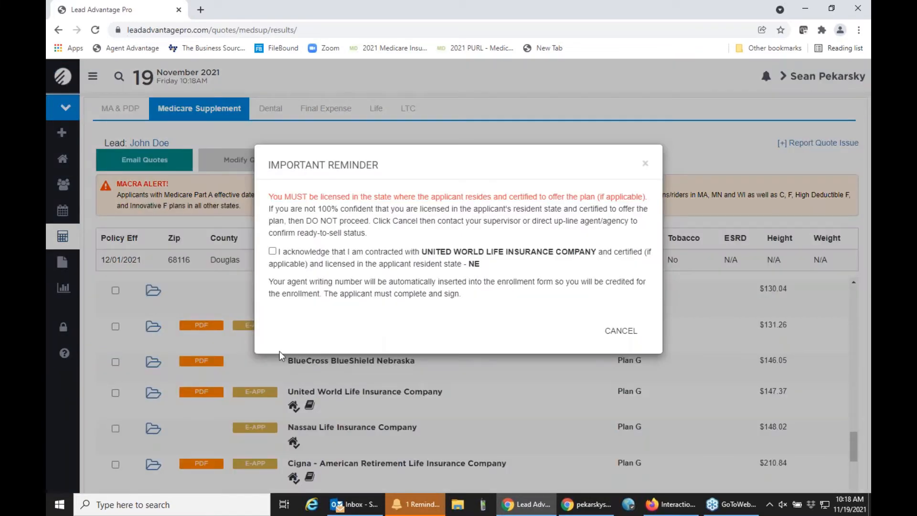
left_click(272, 252)
left_click(619, 331)
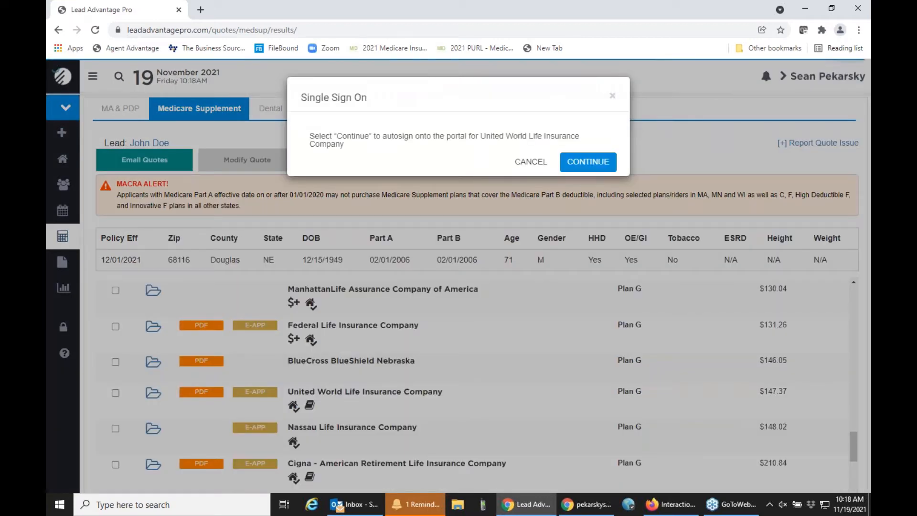
left_click(587, 161)
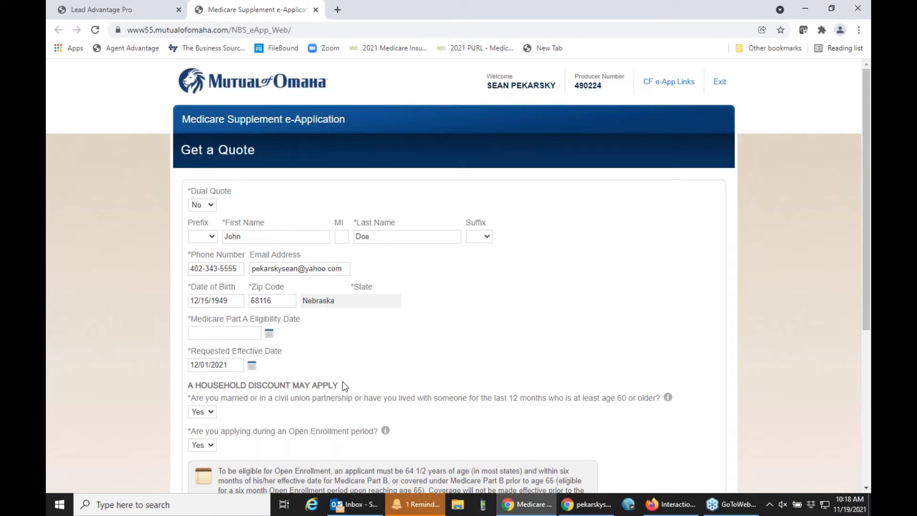
Step: Scroll through the pre-filled Mutual of Omaha Get a Quote form
scroll(344, 386, "down", 1)
scroll(344, 386, "up", 1)
Step: Close the e-application tab and open the top lead from Recent Leads
left_click(316, 10)
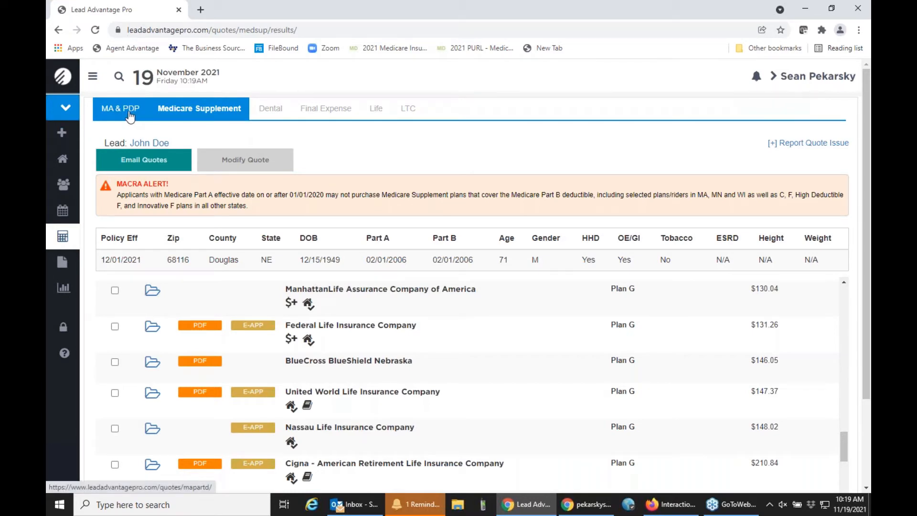
left_click(66, 194)
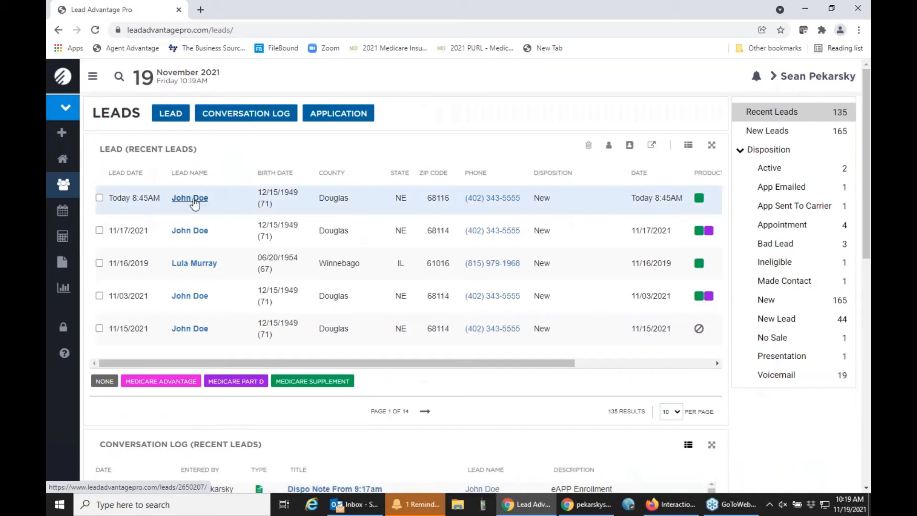
left_click(193, 198)
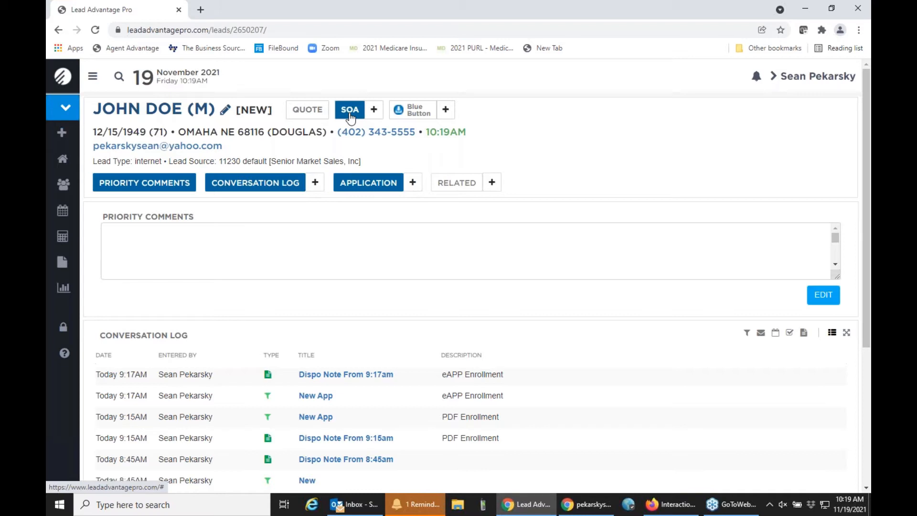
Step: Start an eSignature Scope of Appointment dated 11/19/2021 with Phone as initial contact method
left_click(374, 111)
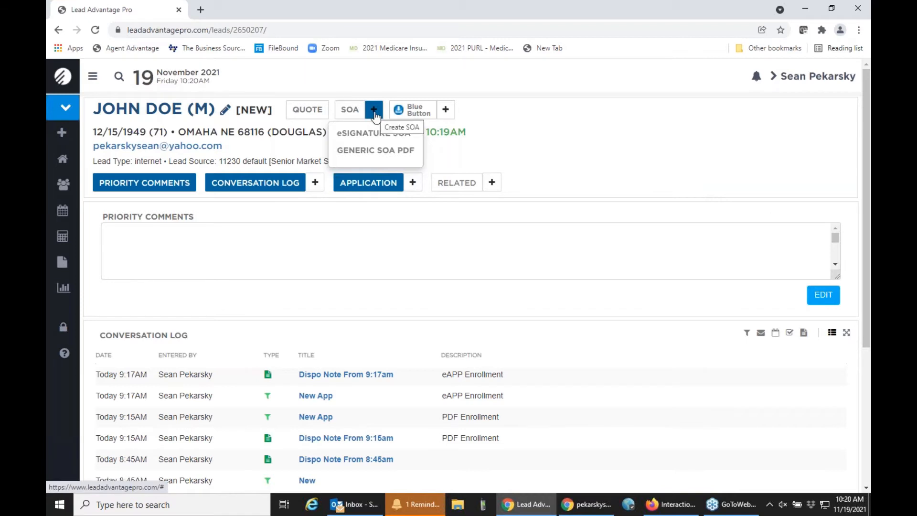
left_click(371, 138)
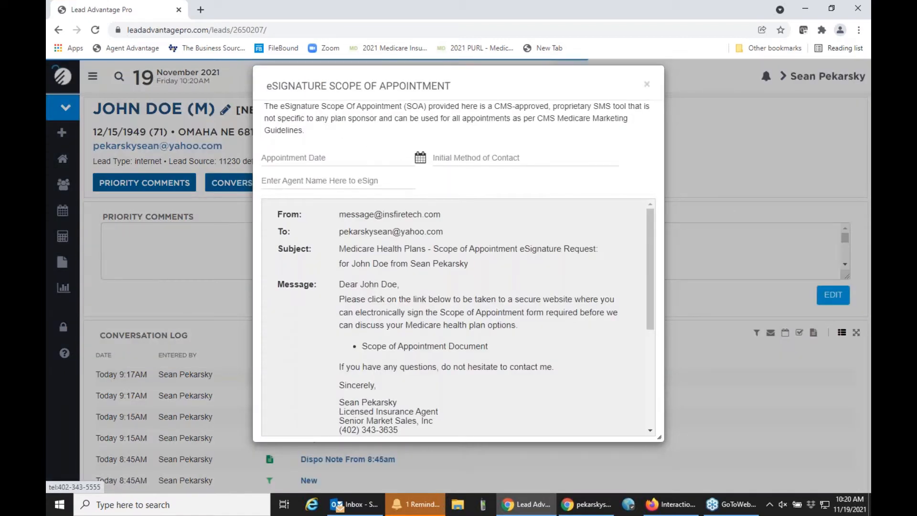
left_click(351, 157)
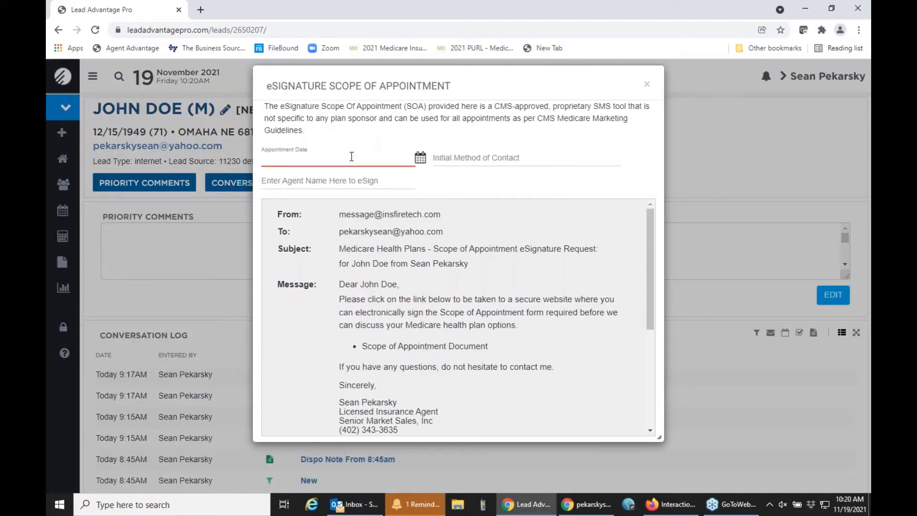
left_click(419, 157)
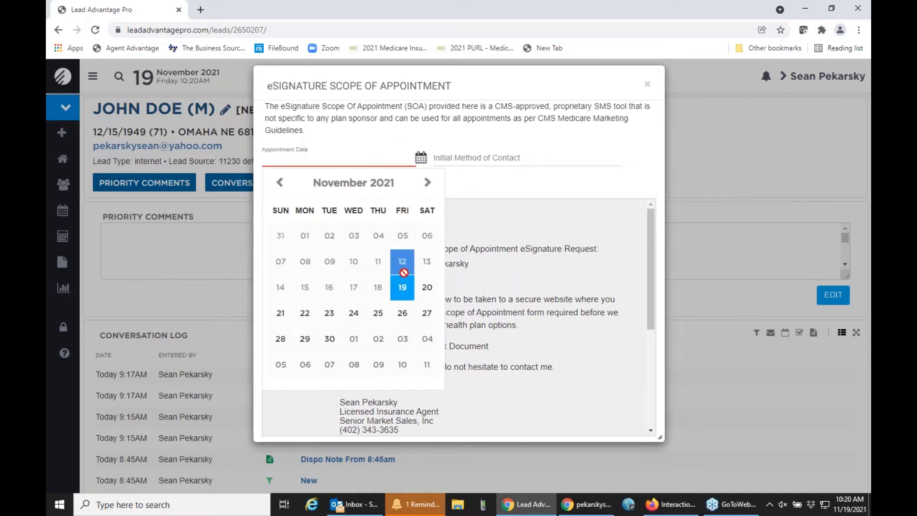
left_click(402, 287)
left_click(463, 164)
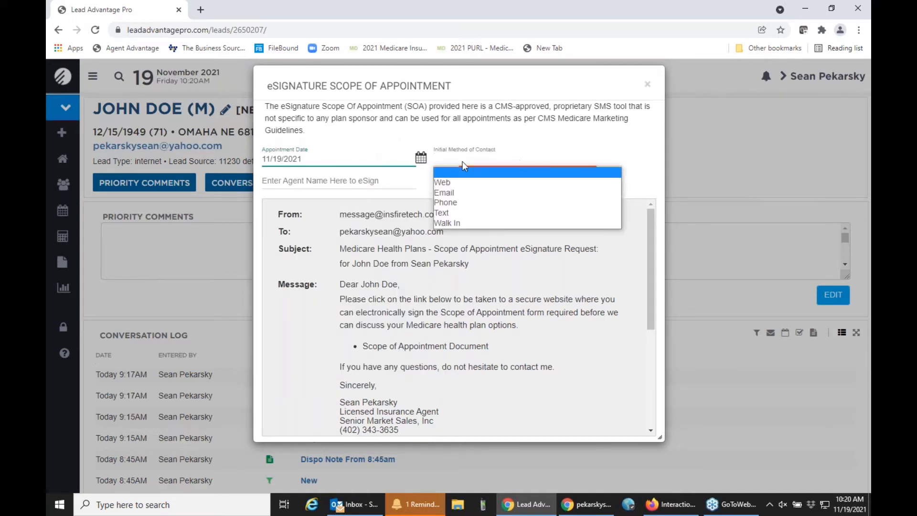
left_click(465, 203)
Step: Enter the agent's name and email the eSignature Scope of Appointment to the client
left_click(332, 183)
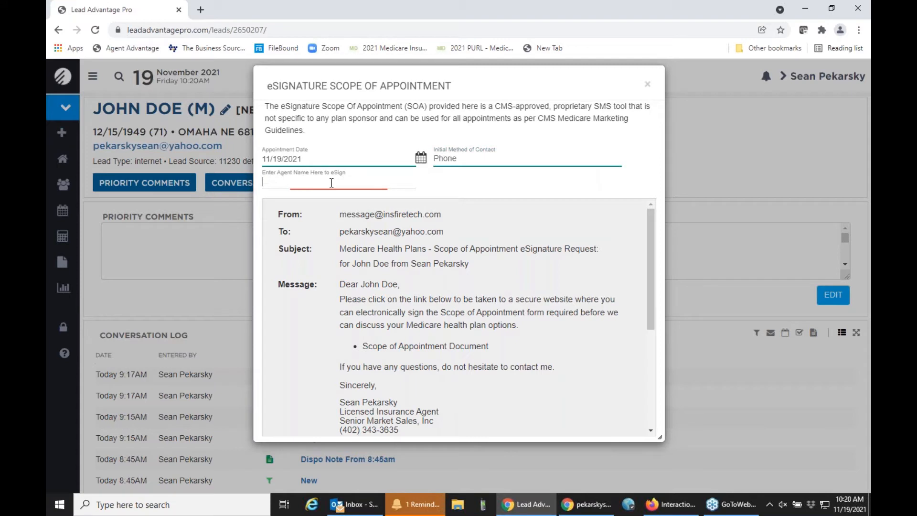
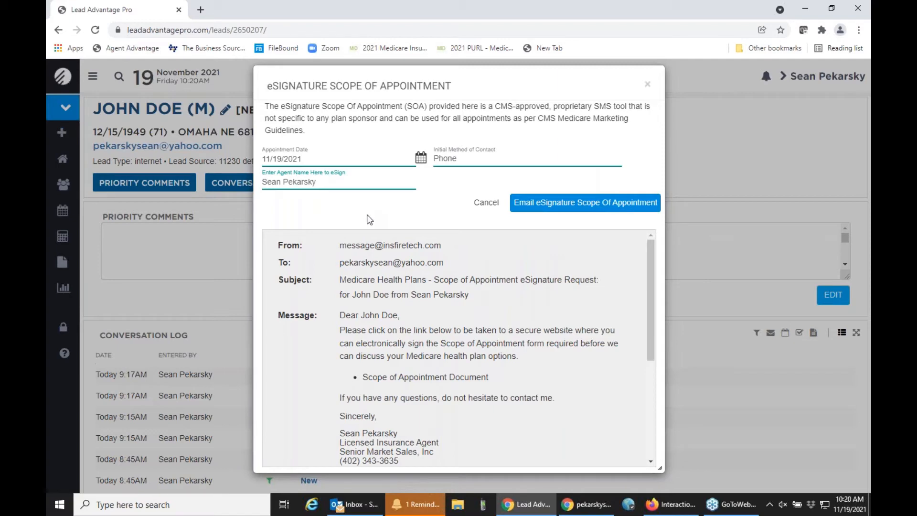
left_click(540, 205)
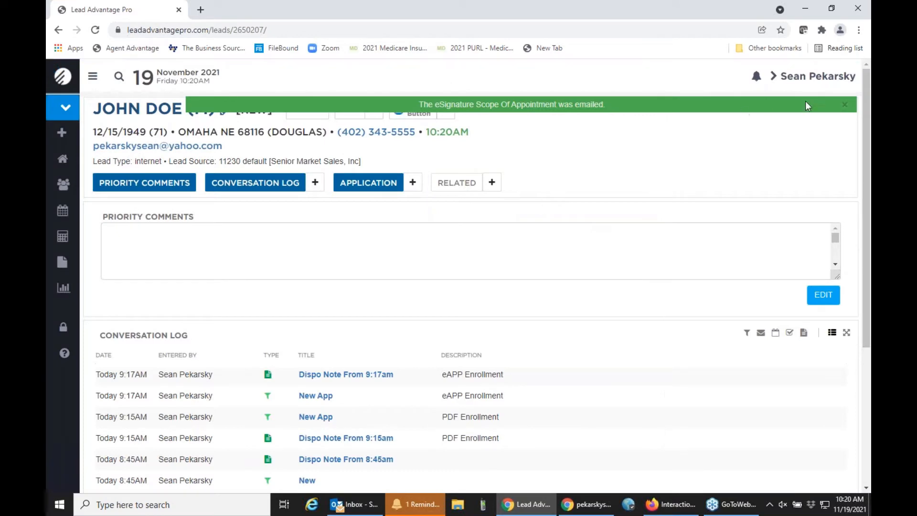
left_click(845, 105)
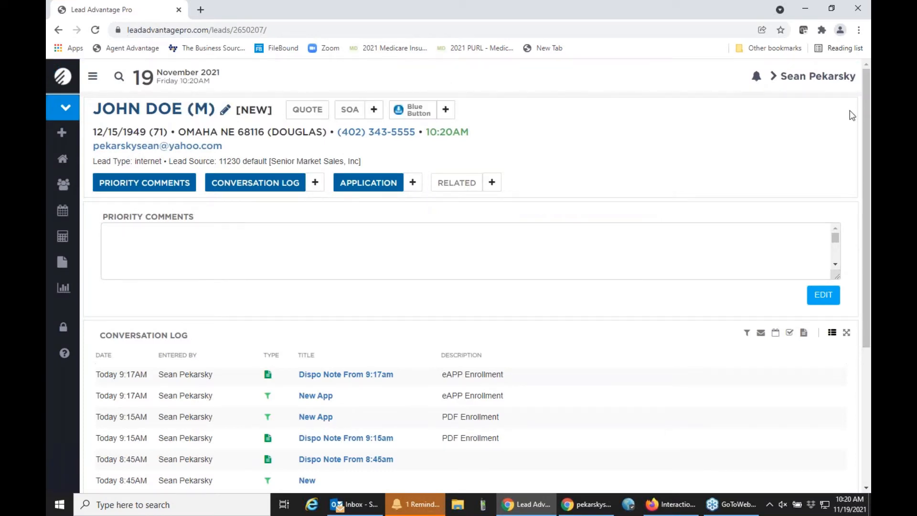
Step: Switch to the client's Yahoo Mail window and move it onto the screen
key("alt+Tab")
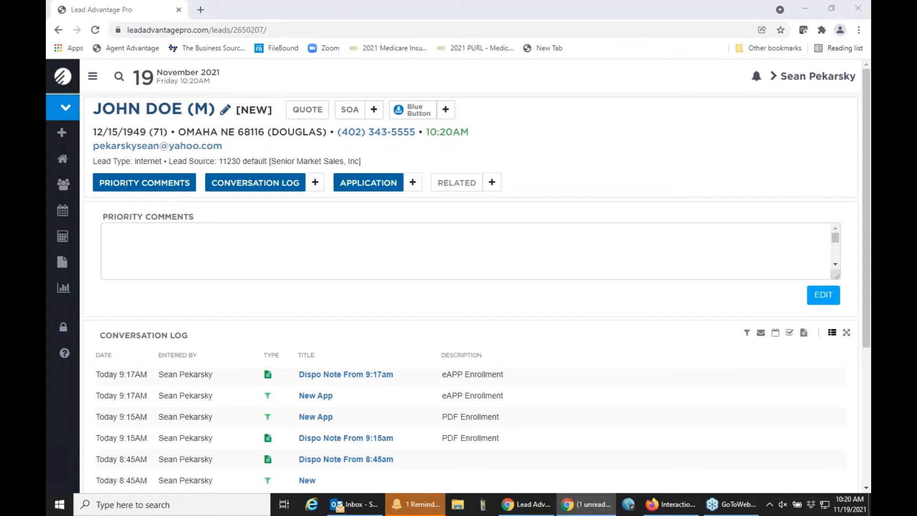
left_click_drag(870, 14, 446, 33)
Step: Open the Scope of Appointment Document link and log in with the client's birth date and ZIP
double_click(446, 33)
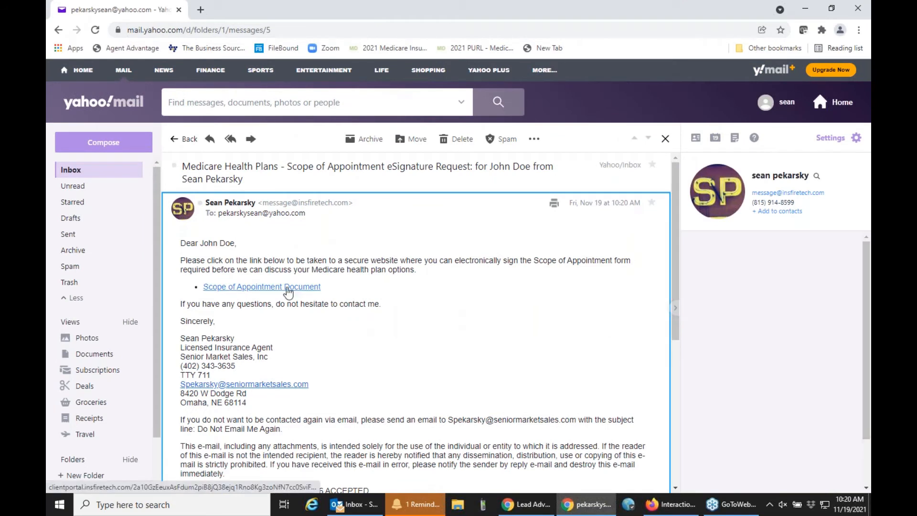
left_click(287, 287)
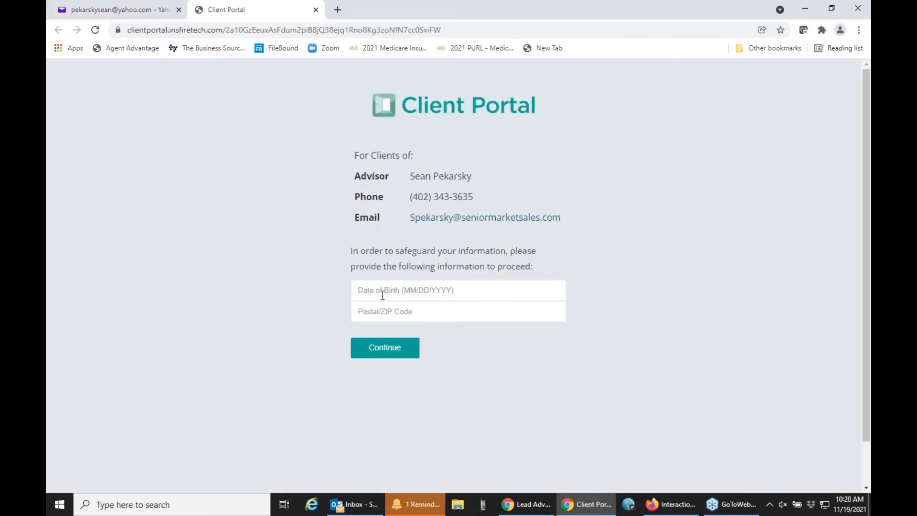
left_click(382, 295)
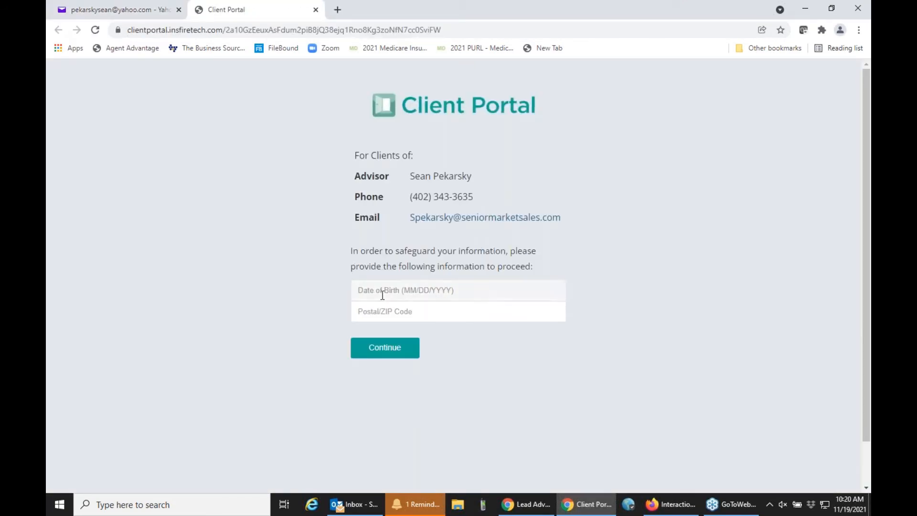
key("Tab")
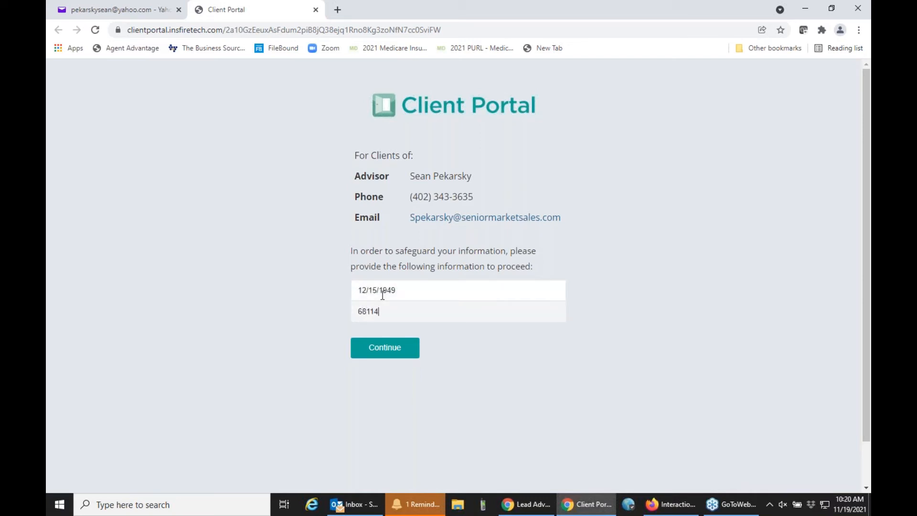
key("Return")
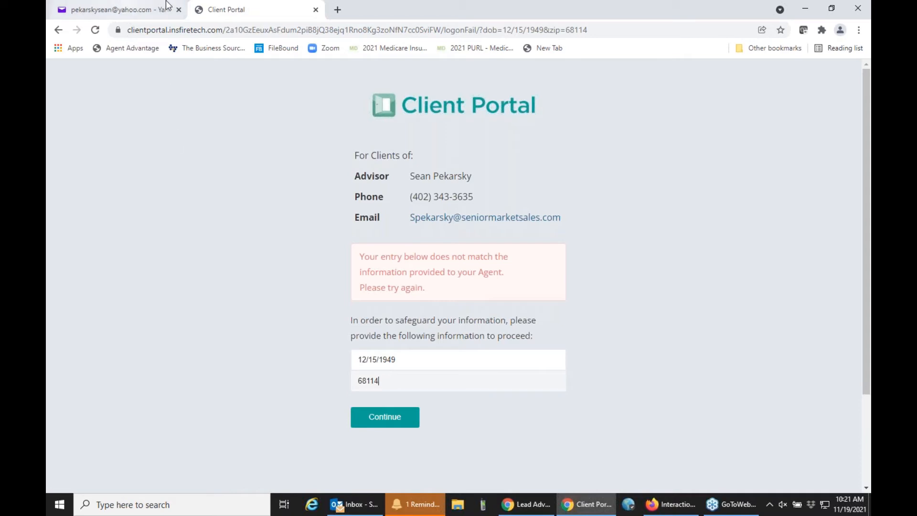
Step: Correct the ZIP code's last digit to 6 and log in again
left_click_drag(394, 4, 412, 174)
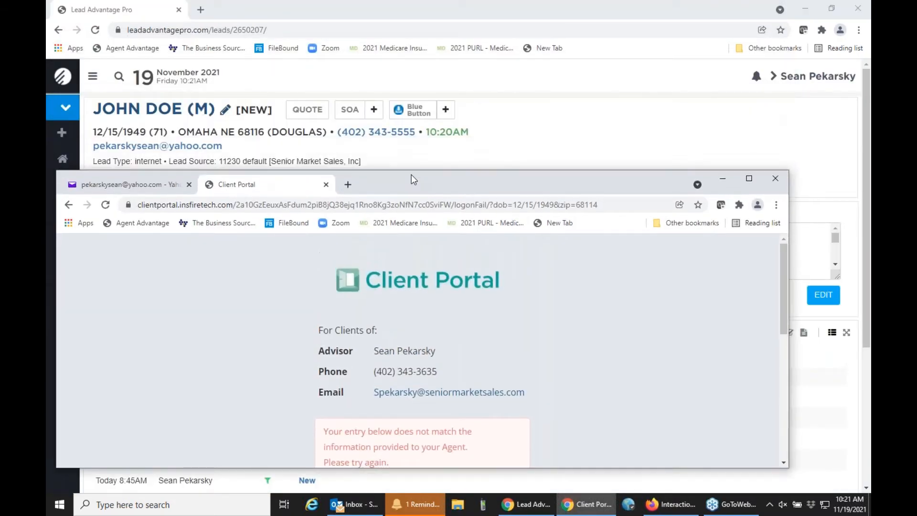
double_click(411, 174)
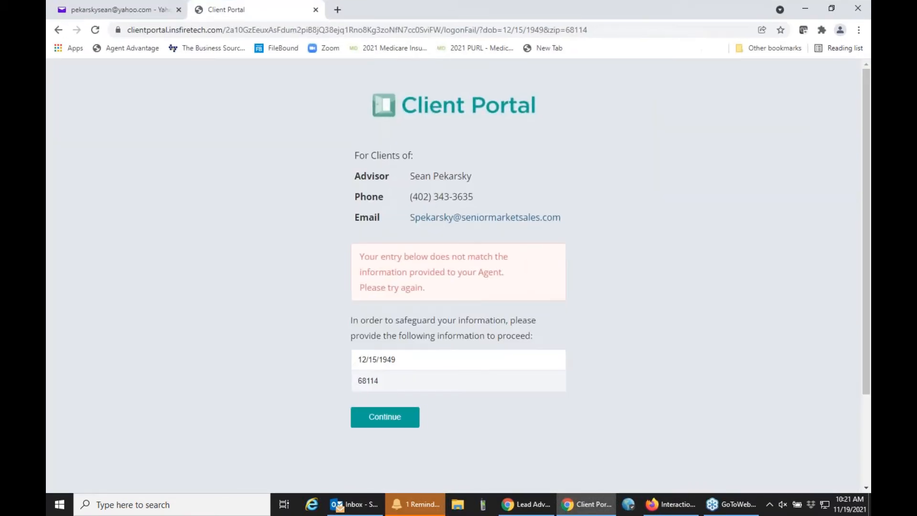
left_click(392, 379)
key("BackSpace")
type("6")
left_click(371, 425)
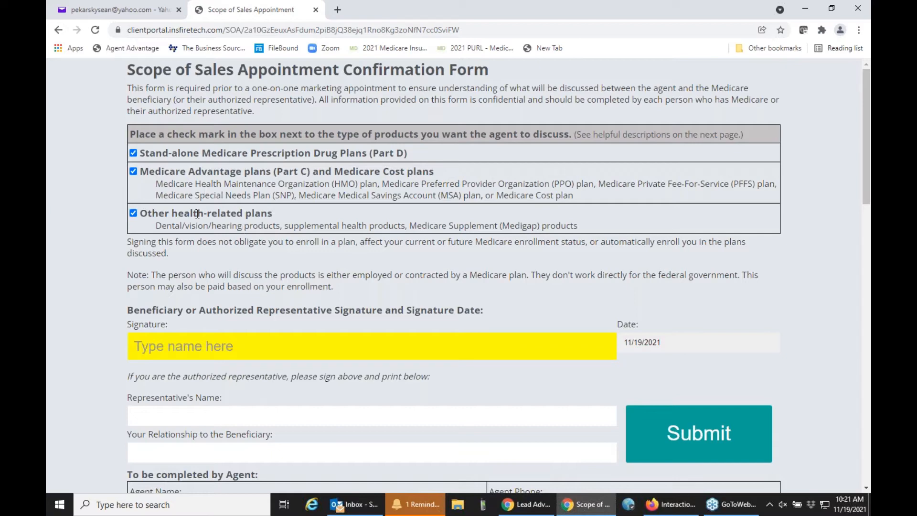
Step: Sign the form by typing the client's full name in the Signature field and submit it
scroll(197, 214, "down", 2)
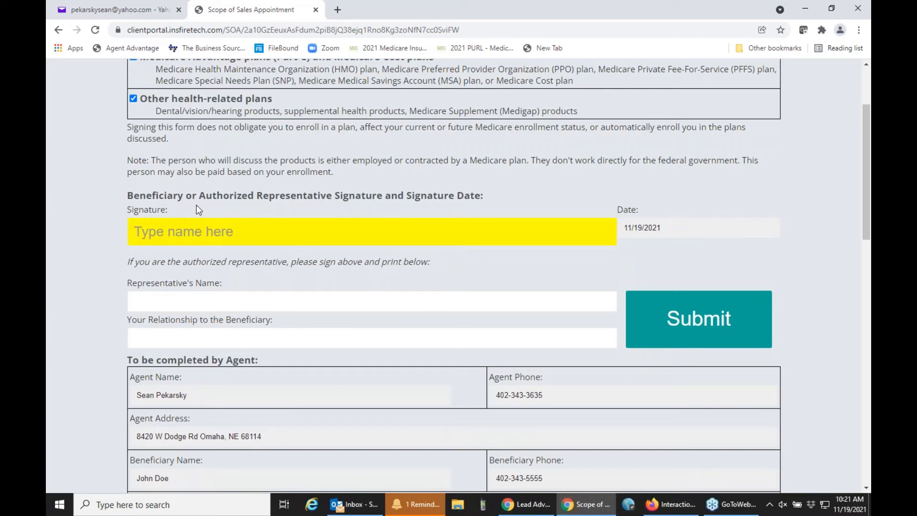
left_click(202, 234)
type("John Doe")
left_click(681, 323)
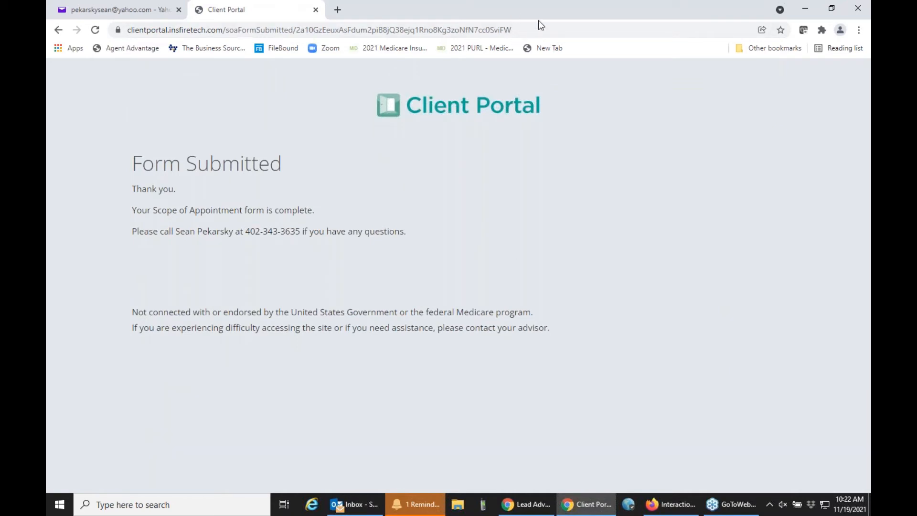
Step: Drag the Client Portal window off-screen to reveal the Lead Advantage Pro window
left_click_drag(538, 15, 870, 82)
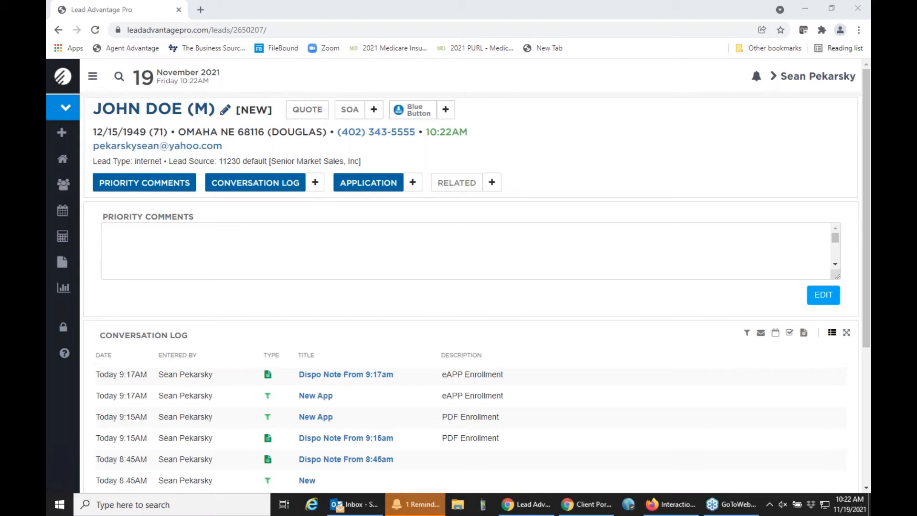
left_click(349, 115)
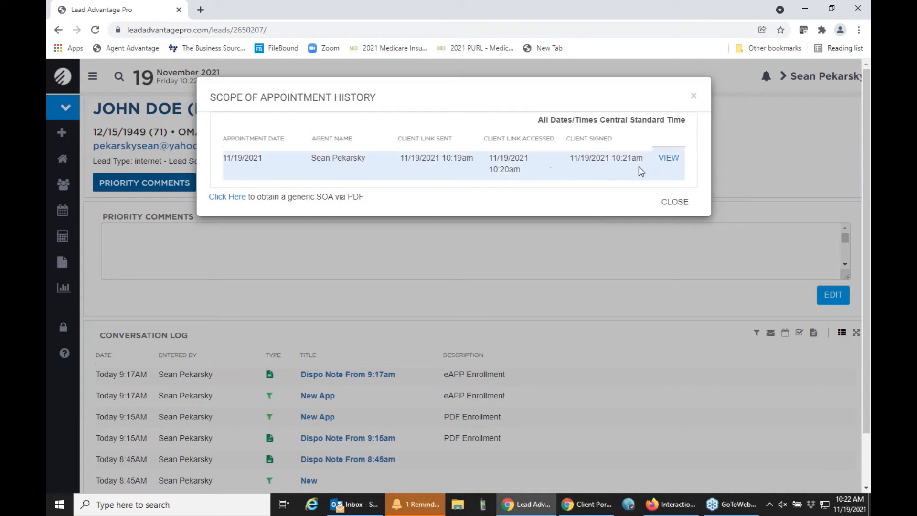
left_click(669, 158)
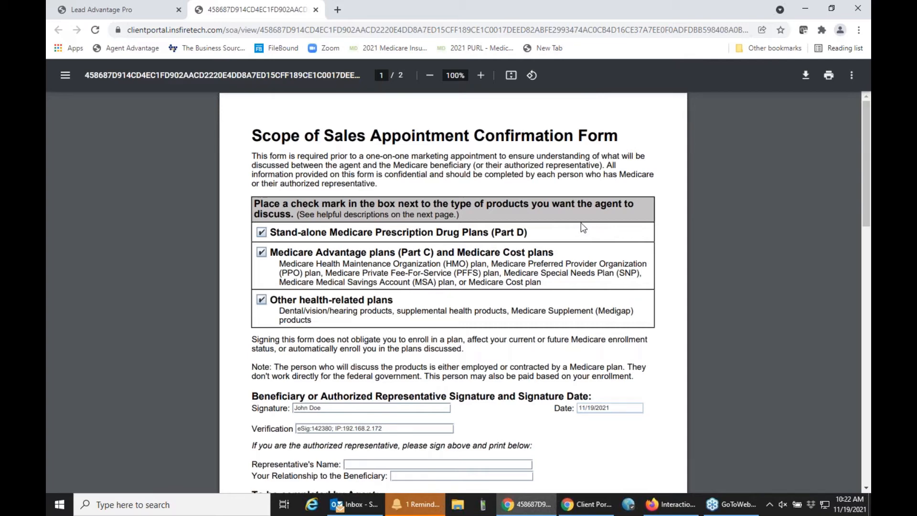
left_click(316, 10)
left_click(676, 203)
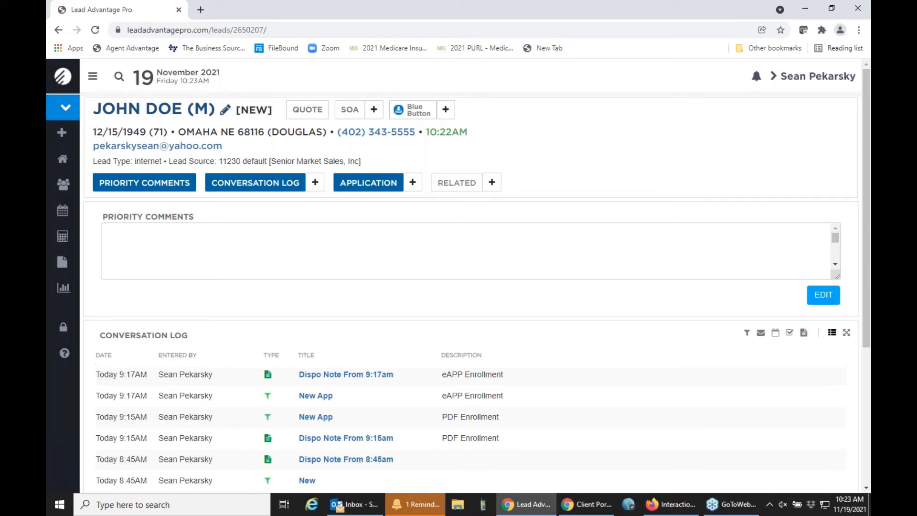
Step: Skip Quick Search and open an MA & PDP quote prefilled with ZIP 68116 and January 2022
left_click(119, 78)
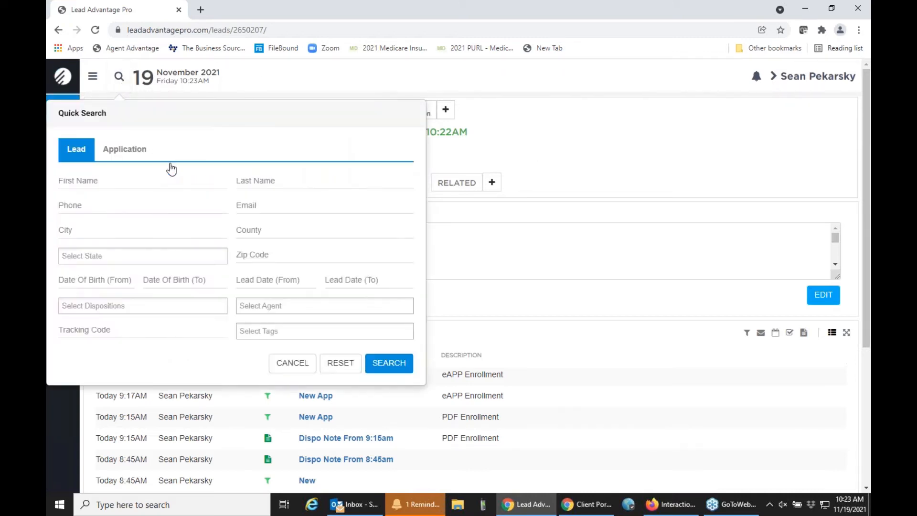
left_click(584, 142)
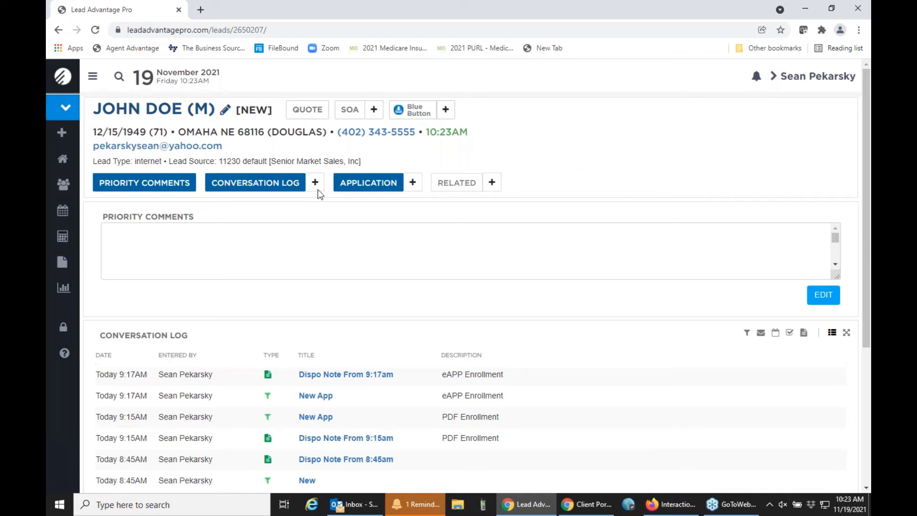
left_click(319, 117)
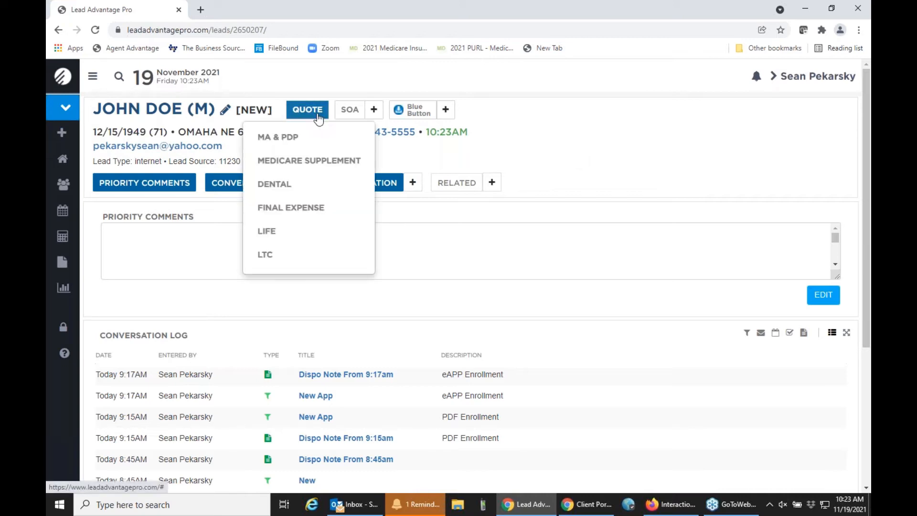
left_click(289, 138)
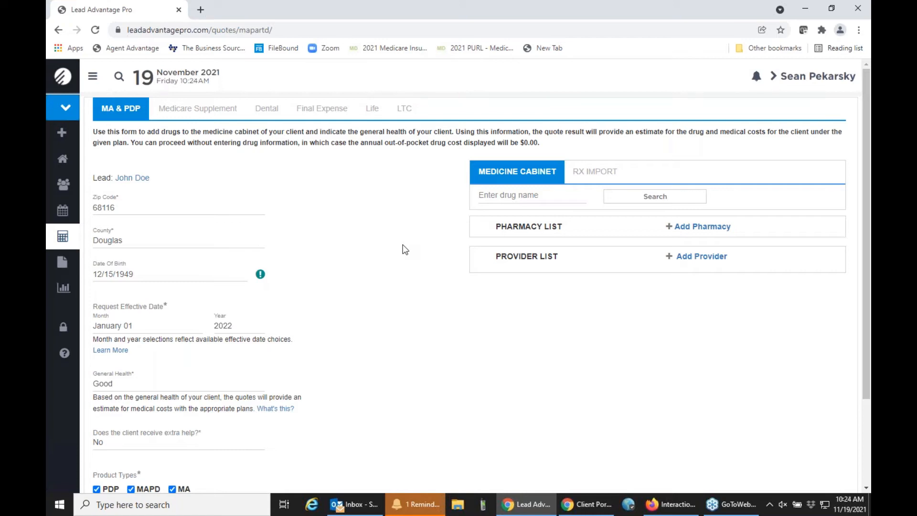
Step: Search 'lis' and add lisinopril TAB 20MG (Generic), quantity 30 every 30 days, to the medicine cabinet
left_click(492, 201)
type("lis")
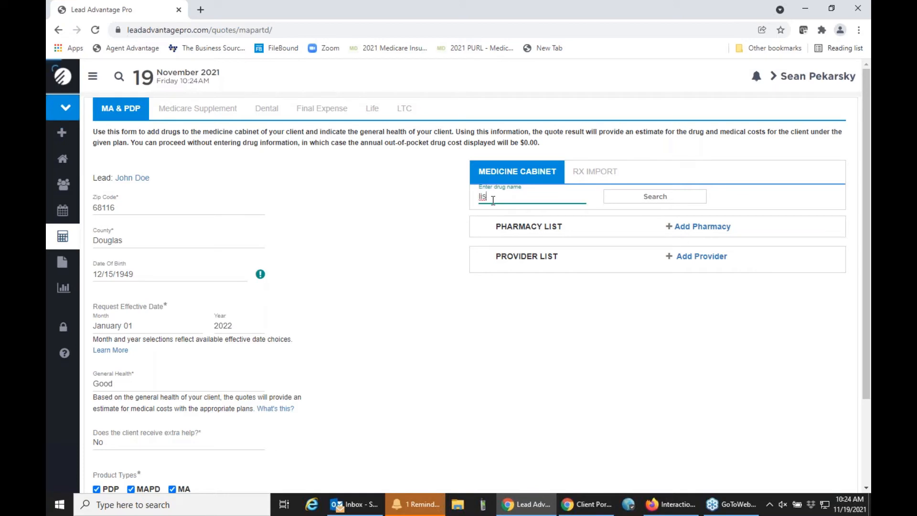
left_click(506, 214)
left_click(621, 205)
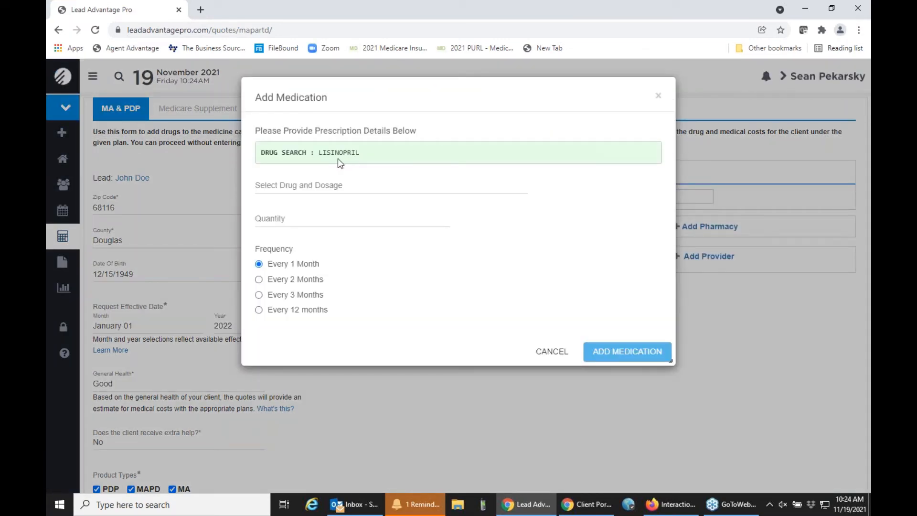
left_click(300, 187)
left_click(307, 229)
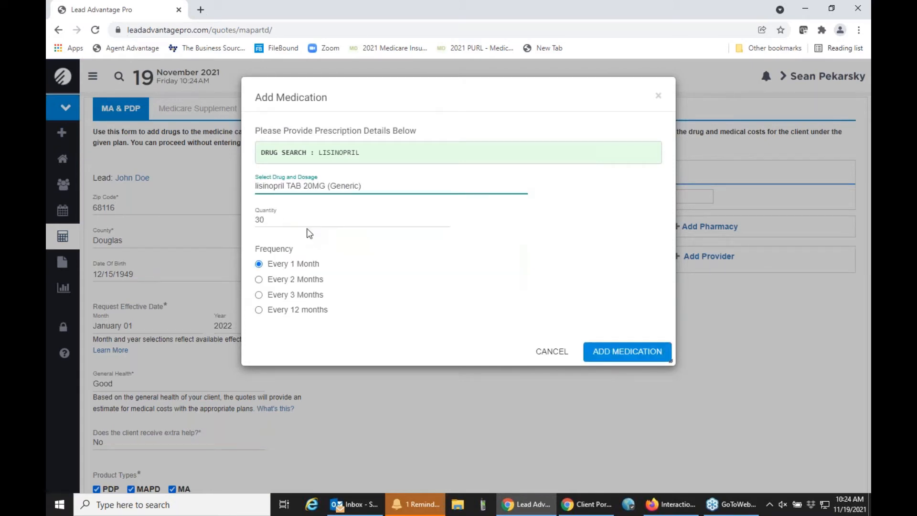
left_click(643, 354)
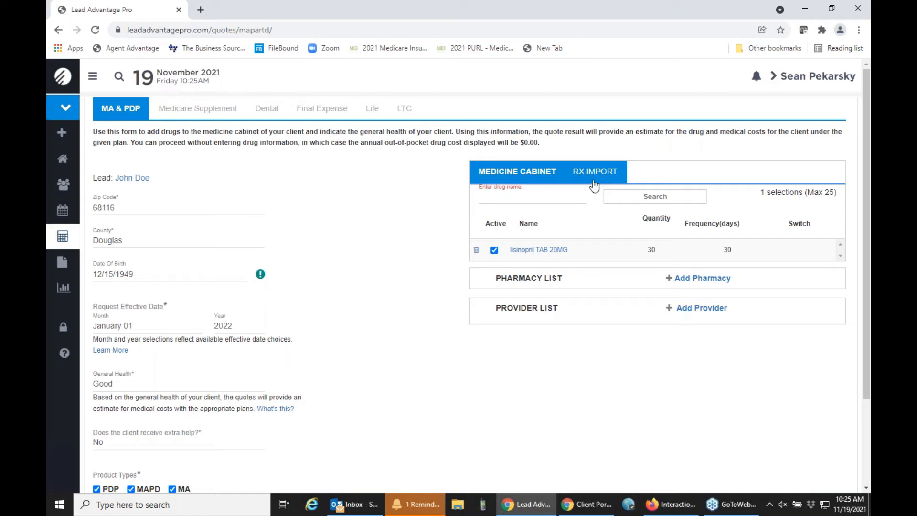
Step: Try importing the client's prescription history, then close the consumer consent phone instructions
left_click(592, 181)
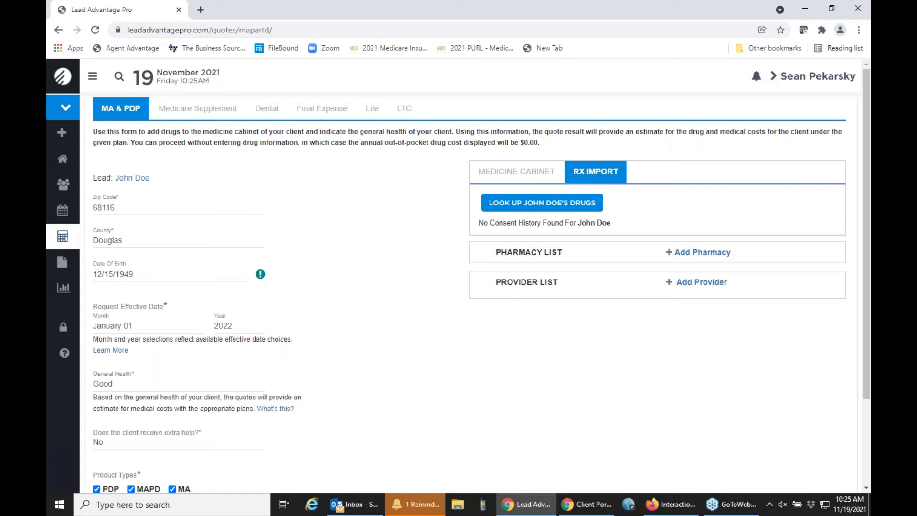
left_click(553, 206)
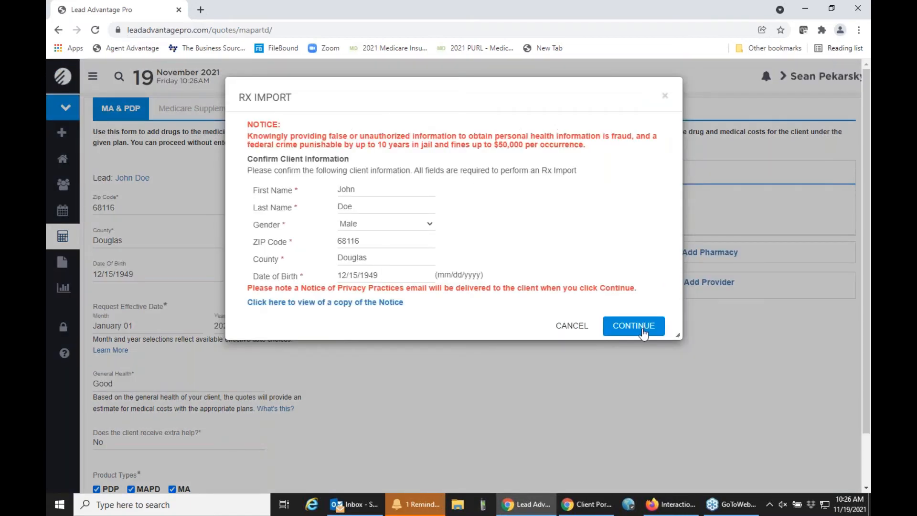
left_click(642, 327)
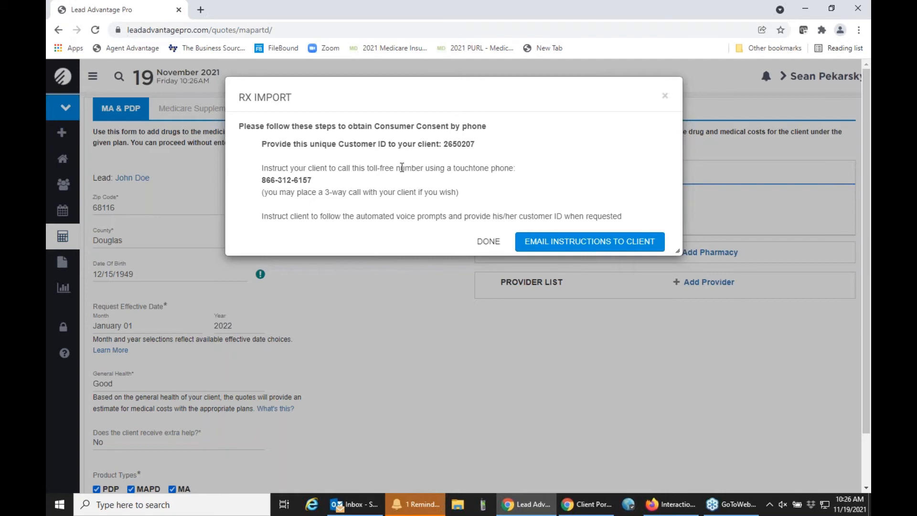
left_click(664, 96)
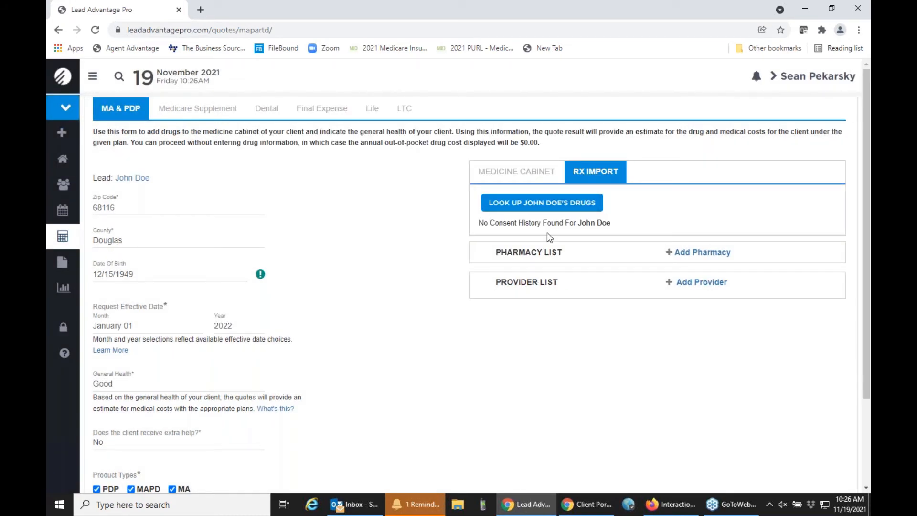
Step: Return to the Medicine Cabinet, then open the client's newest lead from the recent leads list
left_click(525, 173)
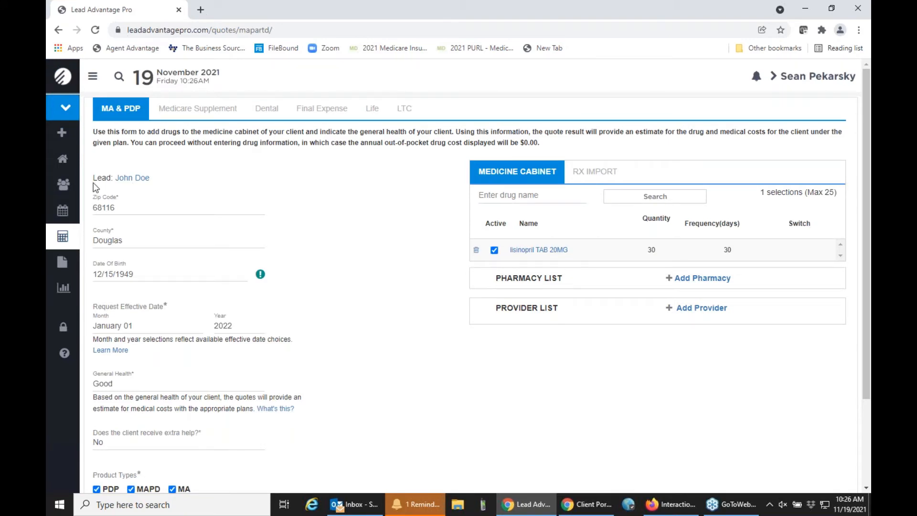
left_click(65, 185)
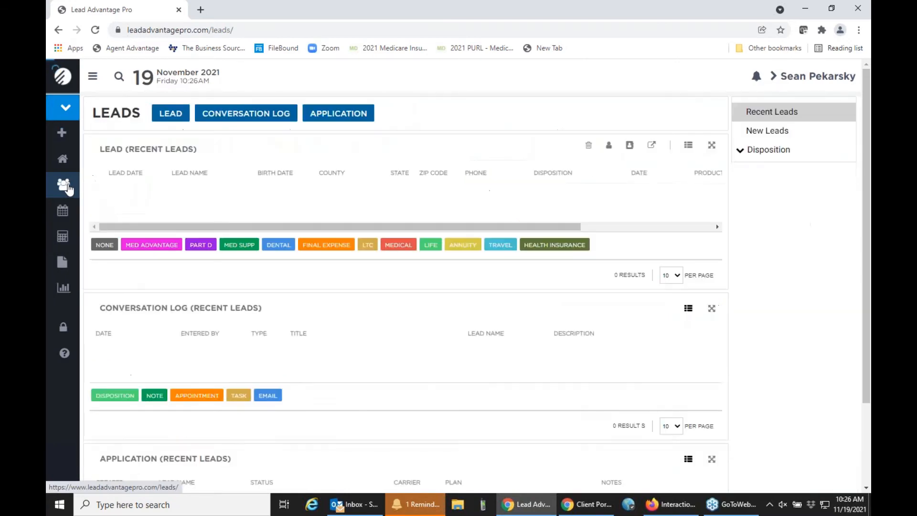
left_click(190, 200)
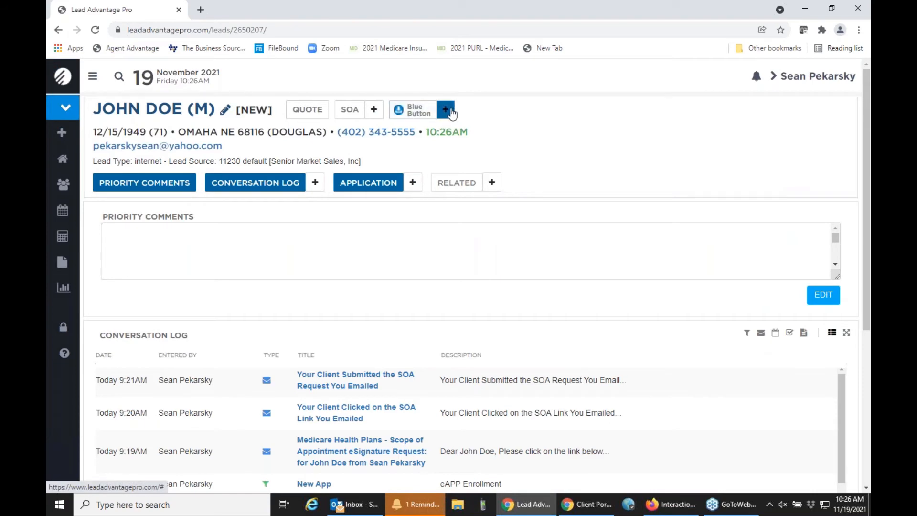
left_click(445, 110)
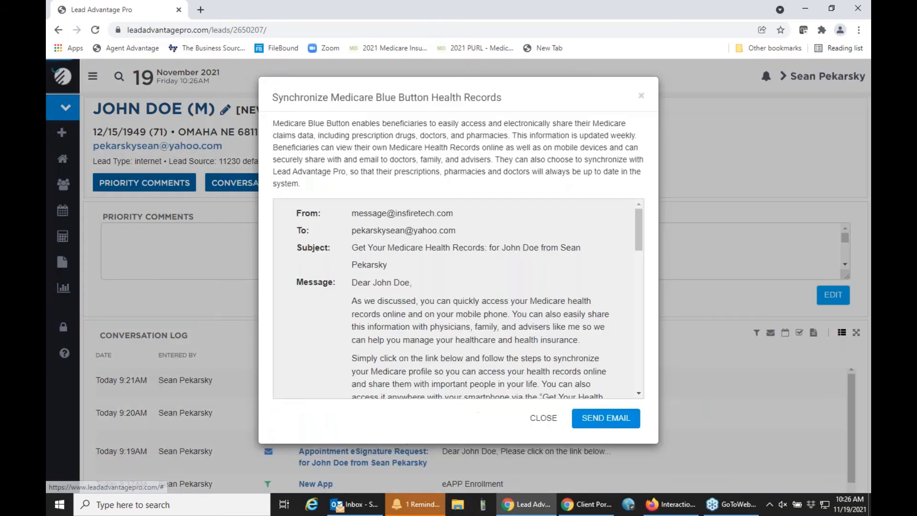
scroll(486, 276, "down", 1)
scroll(486, 276, "down", 3)
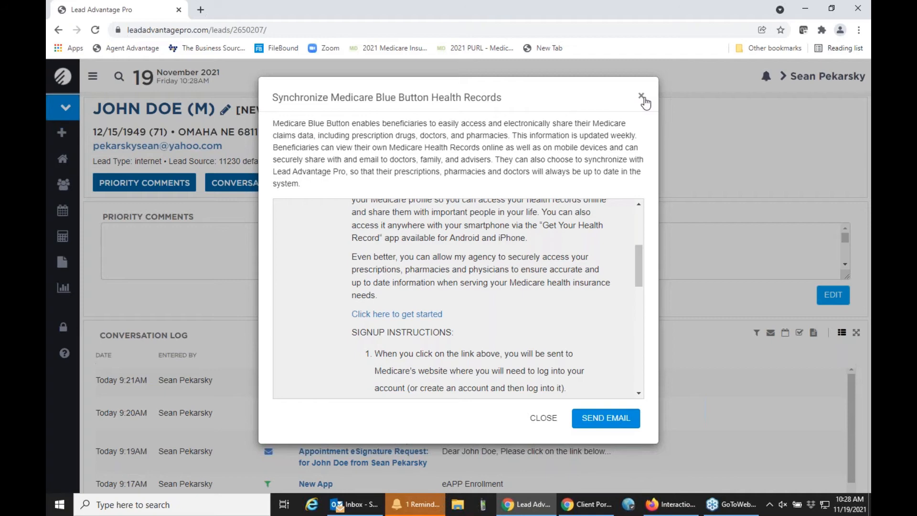
left_click(642, 97)
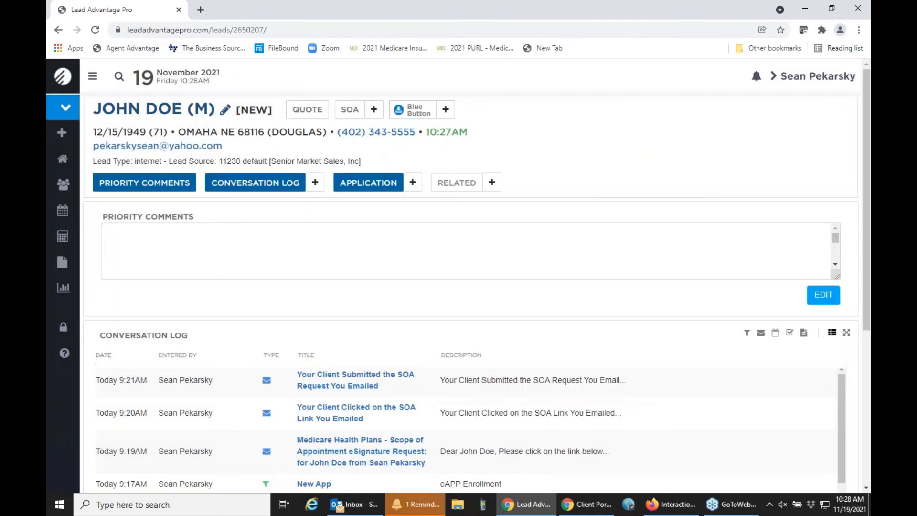
Step: Start an MA & PDP quote from the lead page and scroll down the quote form
left_click(305, 112)
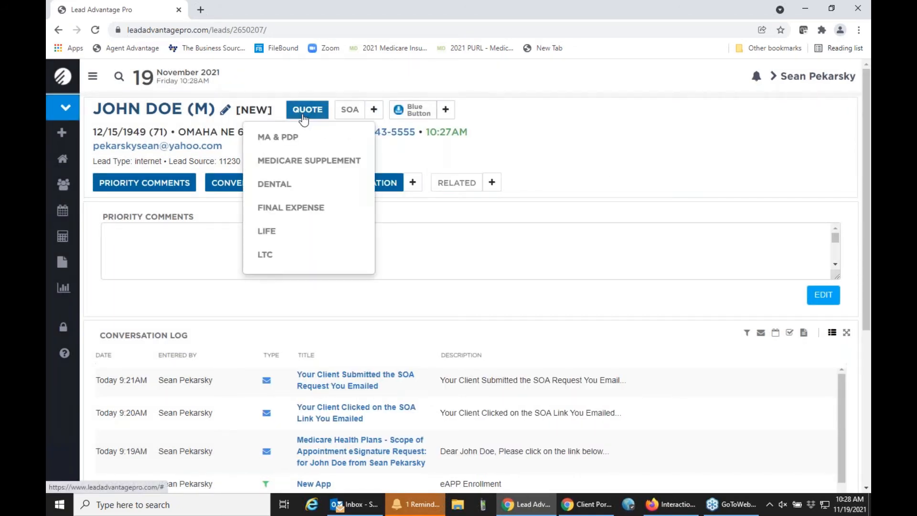
left_click(284, 140)
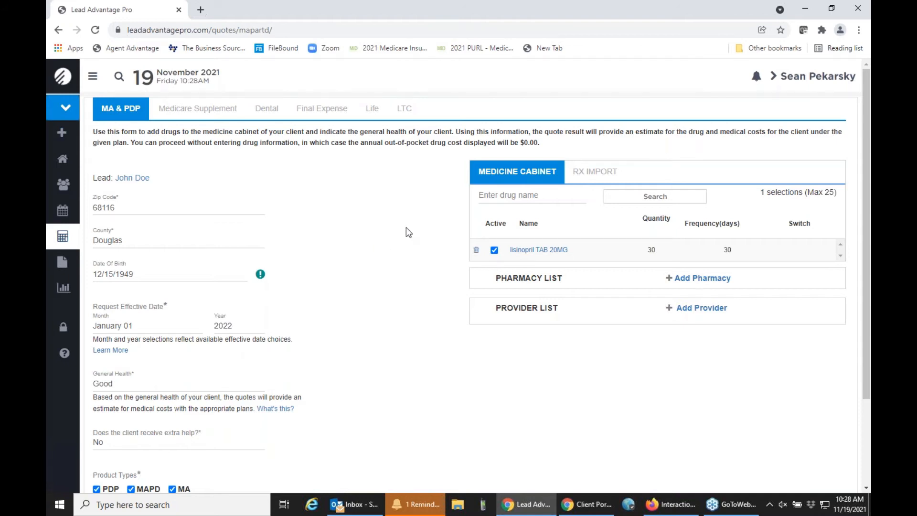
scroll(408, 232, "down", 1)
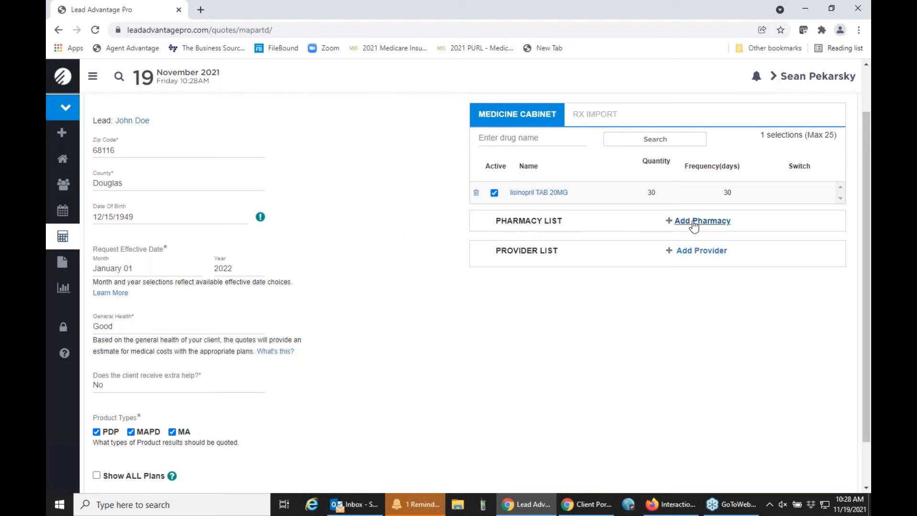
Step: Add CVS Pharmacy #17392 at 16959 Evans Plaza, Omaha, as the quote's pharmacy
left_click(694, 224)
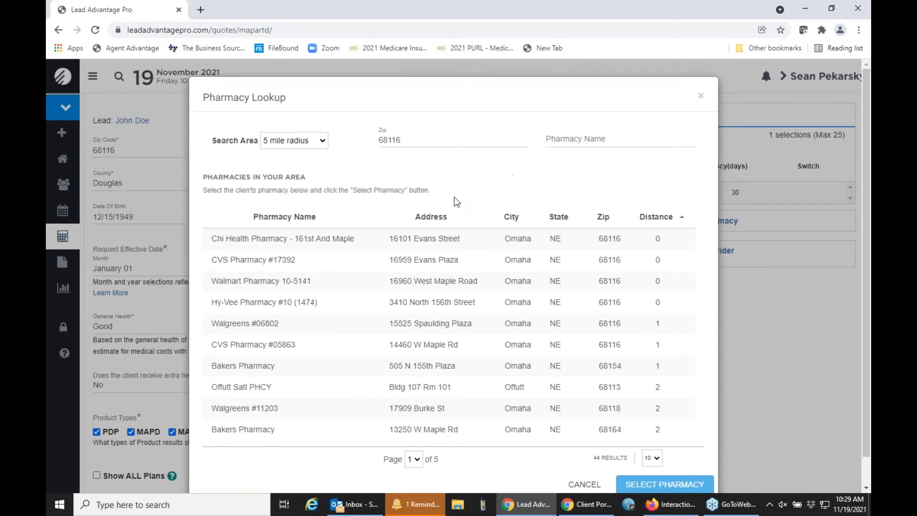
left_click(346, 261)
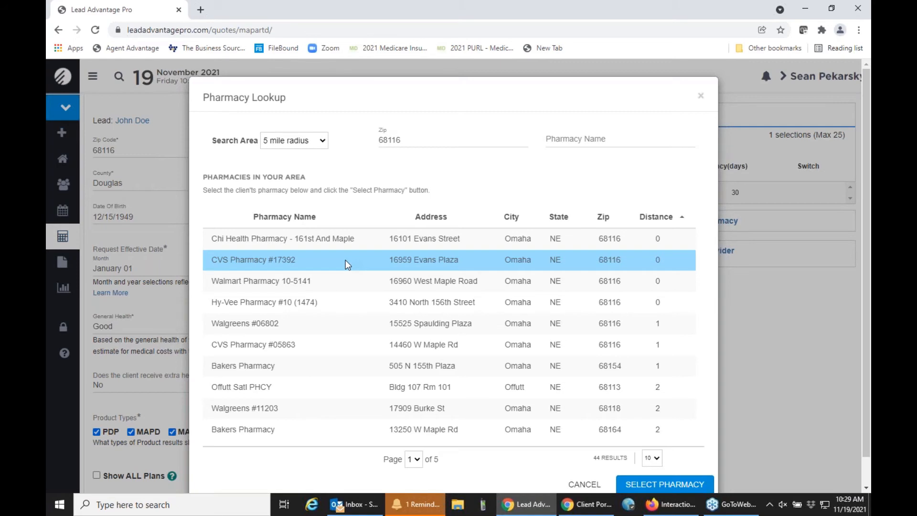
left_click(643, 486)
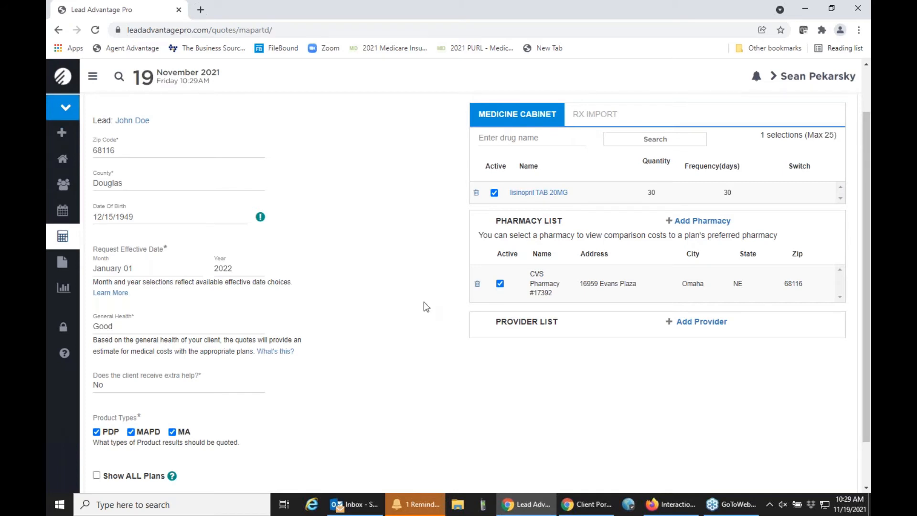
scroll(410, 298, "down", 1)
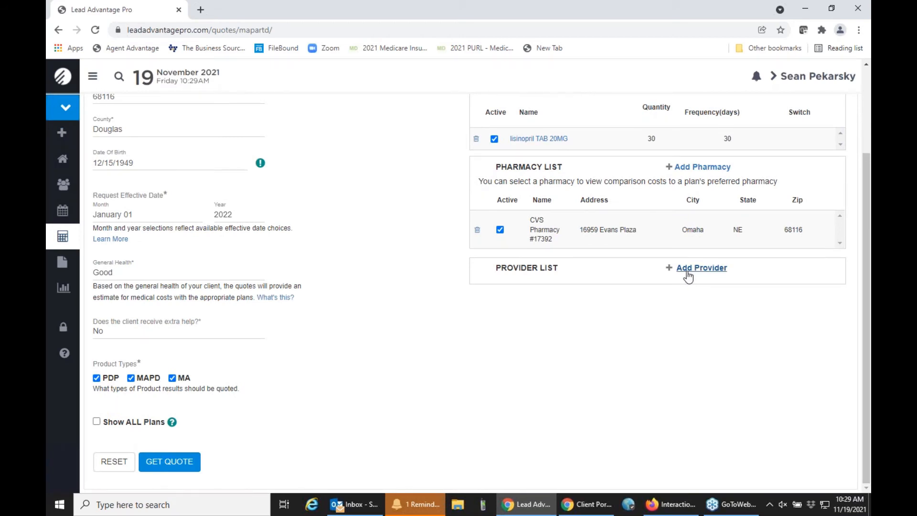
Step: Search Primary Care within 5 miles and select the doctor 0.26 miles away
left_click(688, 272)
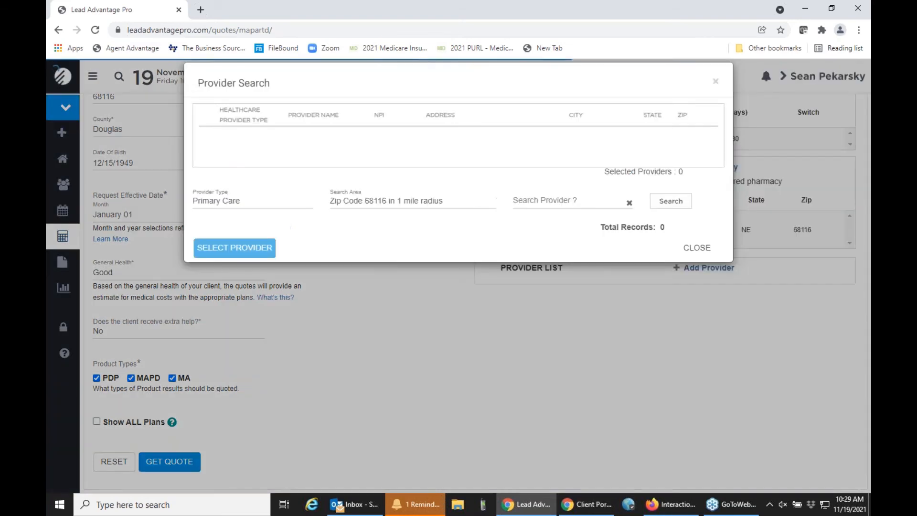
left_click(371, 200)
left_click(397, 257)
left_click(671, 201)
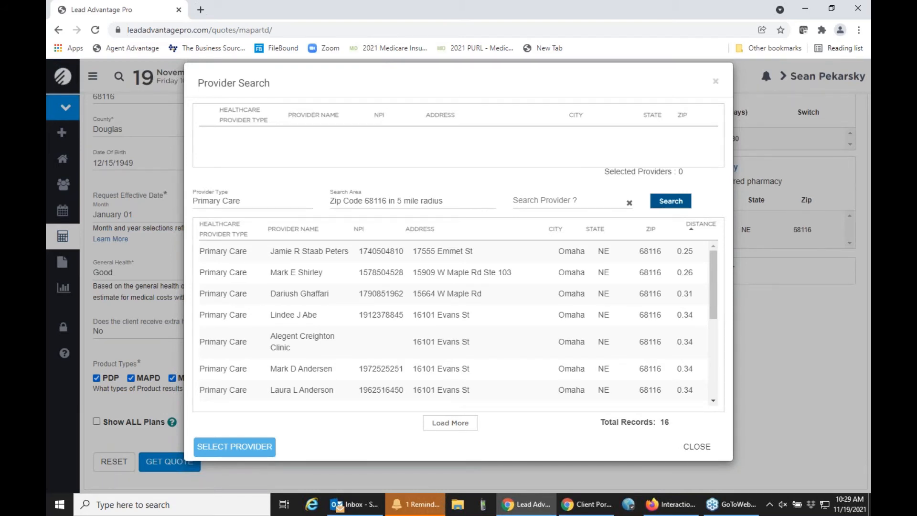
left_click(387, 282)
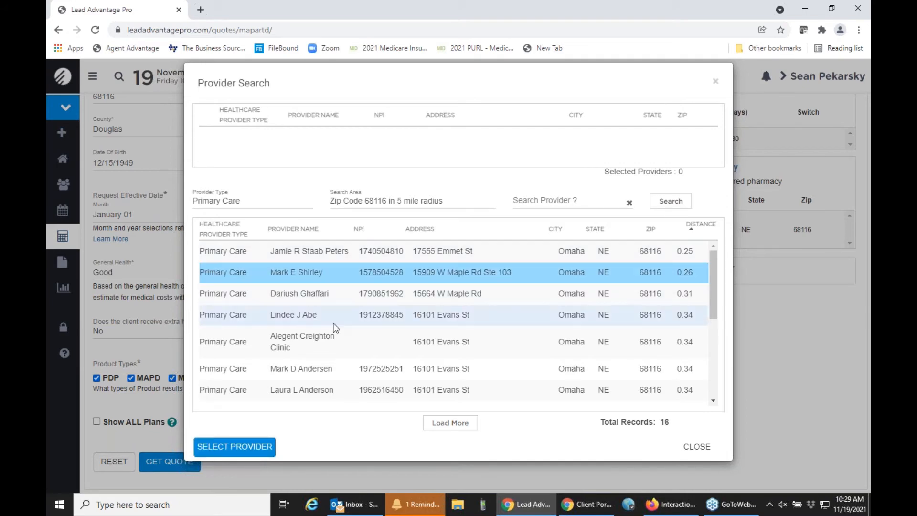
left_click(252, 450)
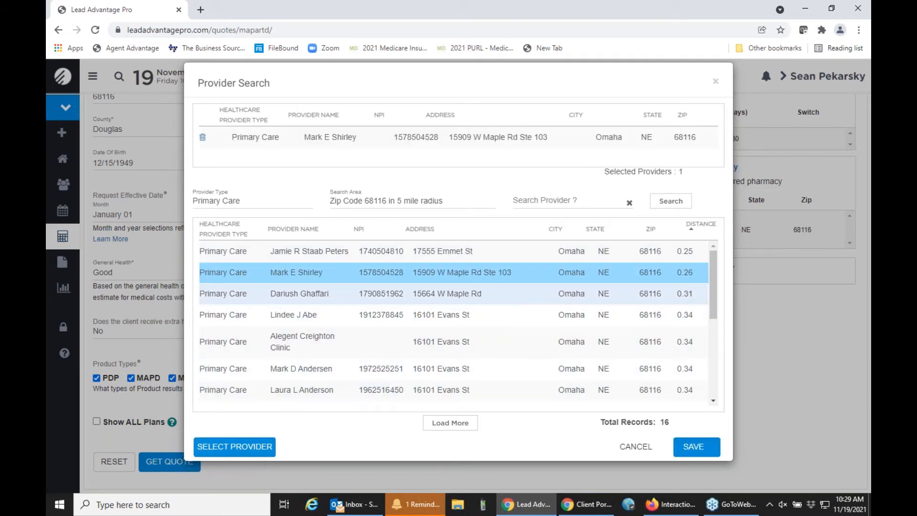
Step: Add Methodist West Dodge Radiology from a Hospitals search and save both providers
left_click(245, 202)
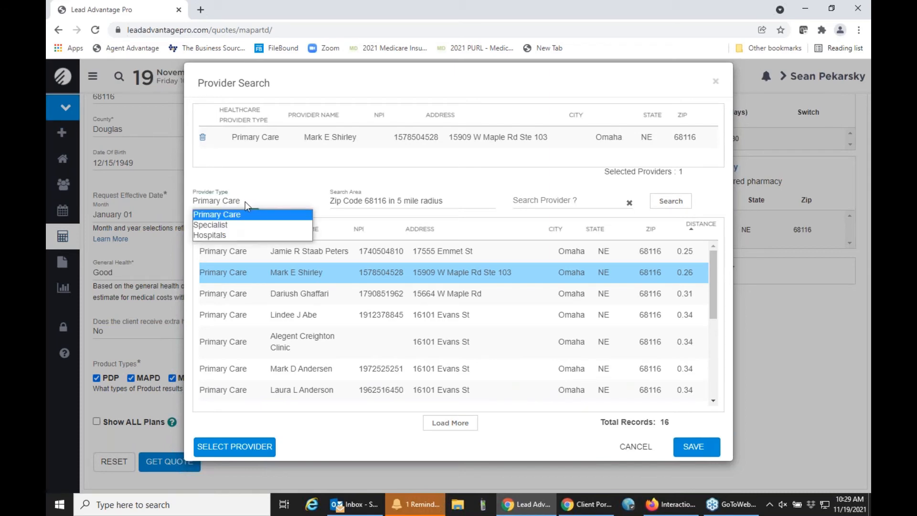
left_click(231, 236)
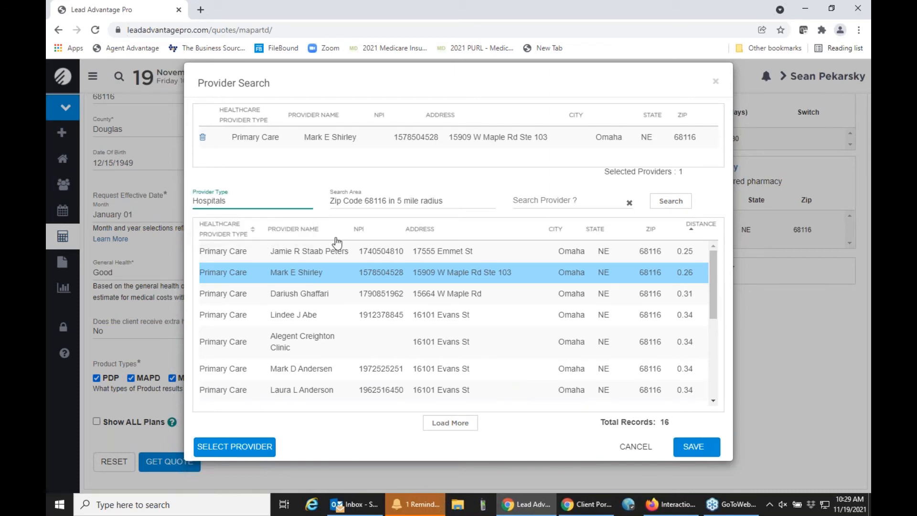
left_click(669, 201)
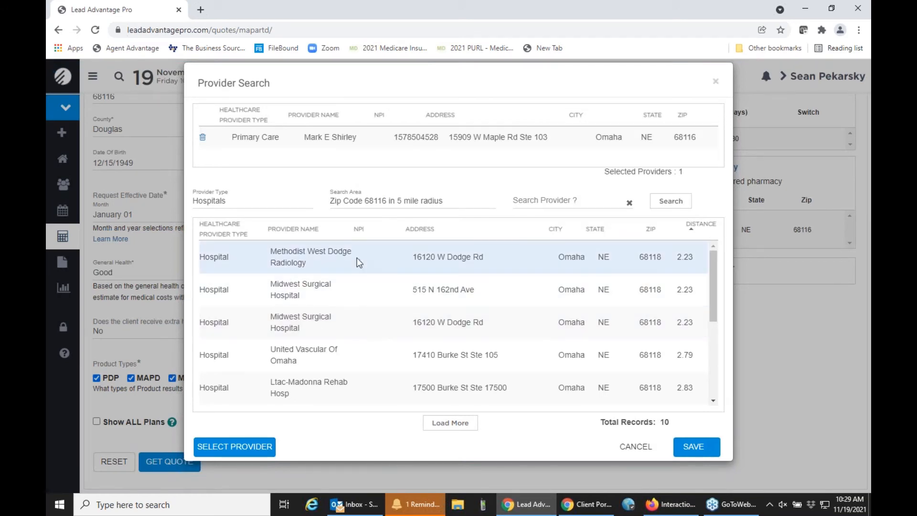
scroll(369, 333, "down", 3)
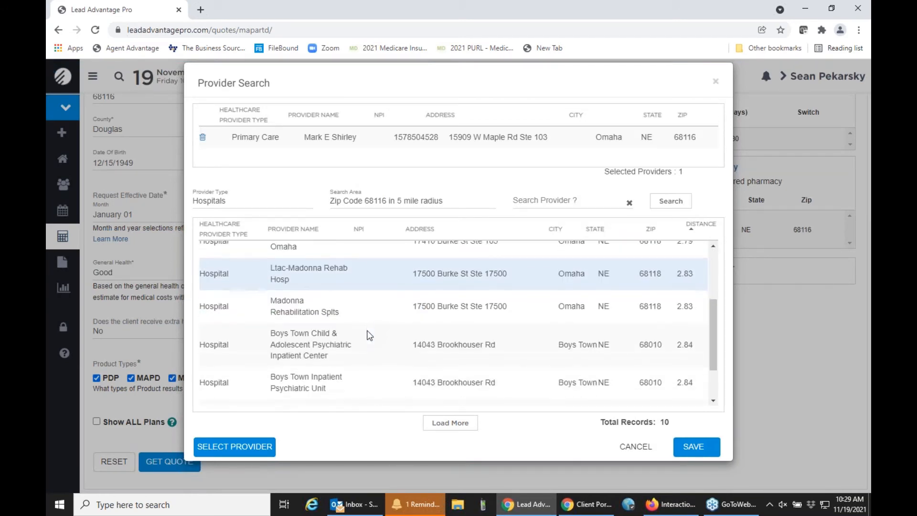
scroll(367, 331, "up", 4)
left_click(347, 257)
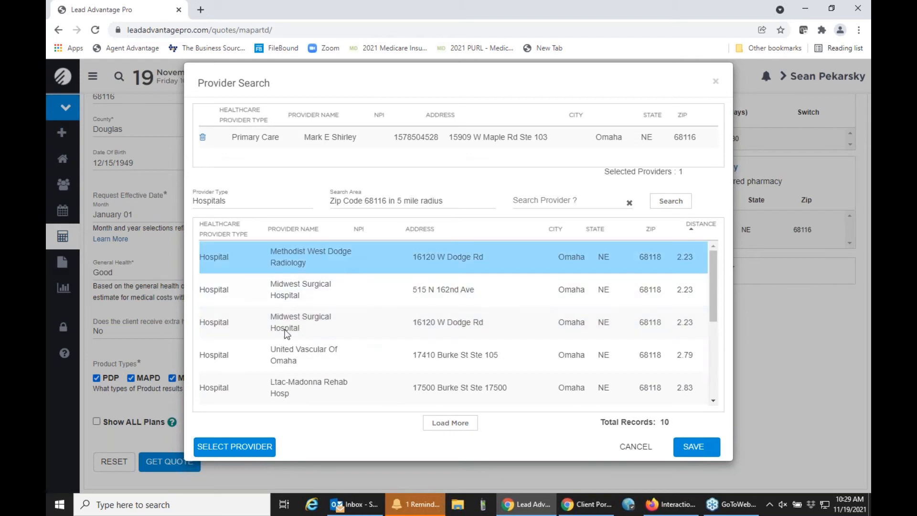
left_click(212, 452)
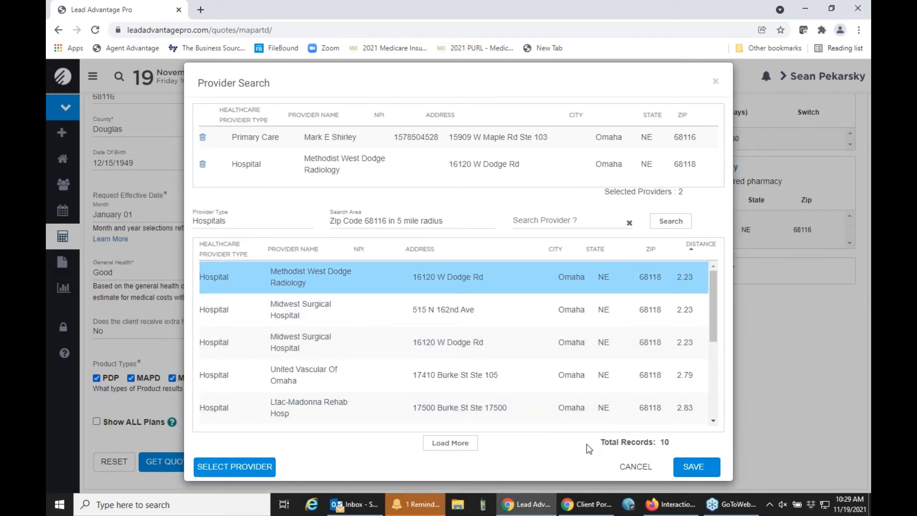
left_click(704, 472)
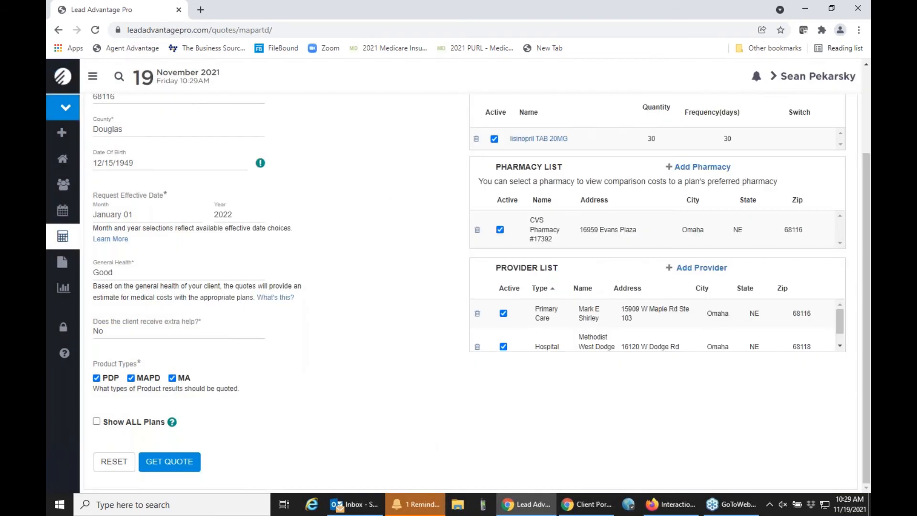
Step: Keep the effective month at January 01 and submit the quote to load plan results
scroll(424, 416, "up", 1)
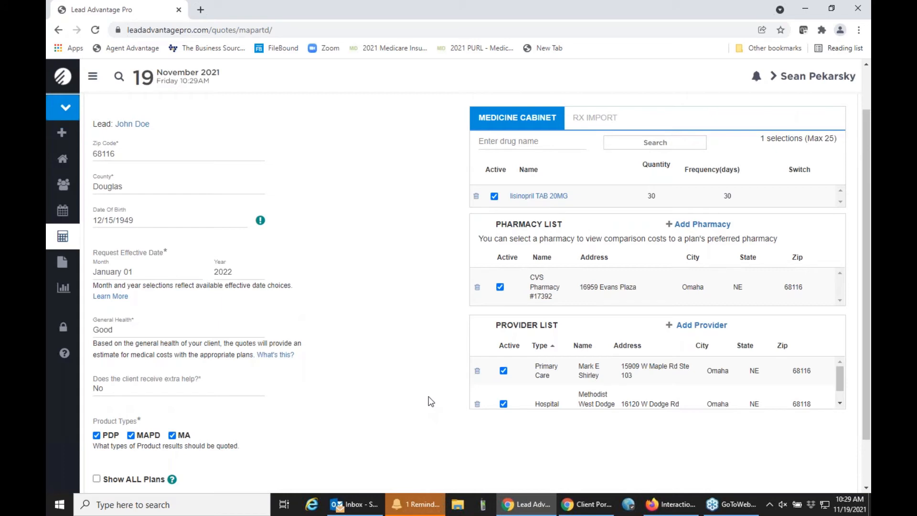
left_click(127, 272)
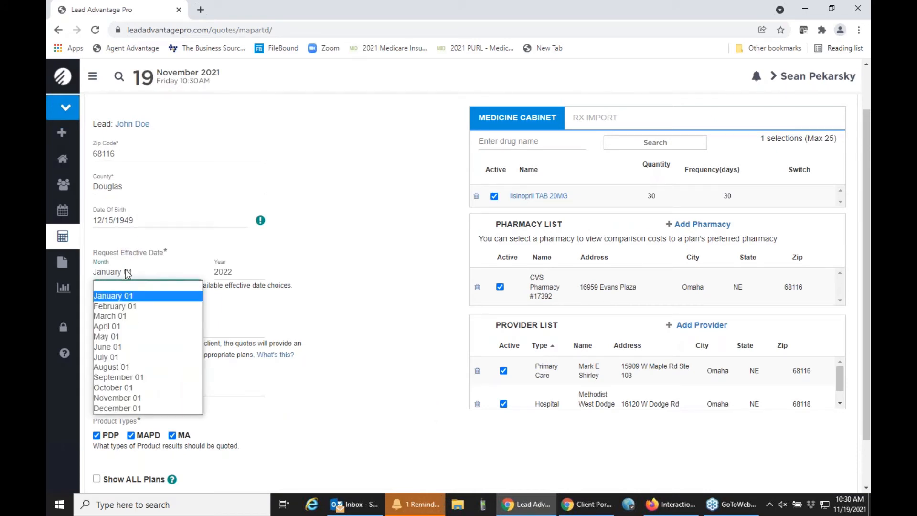
left_click(302, 270)
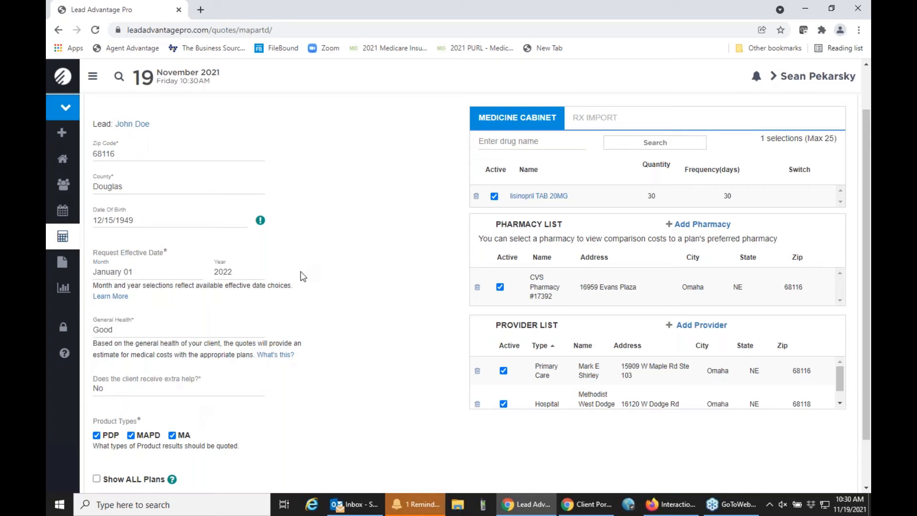
scroll(302, 270, "down", 1)
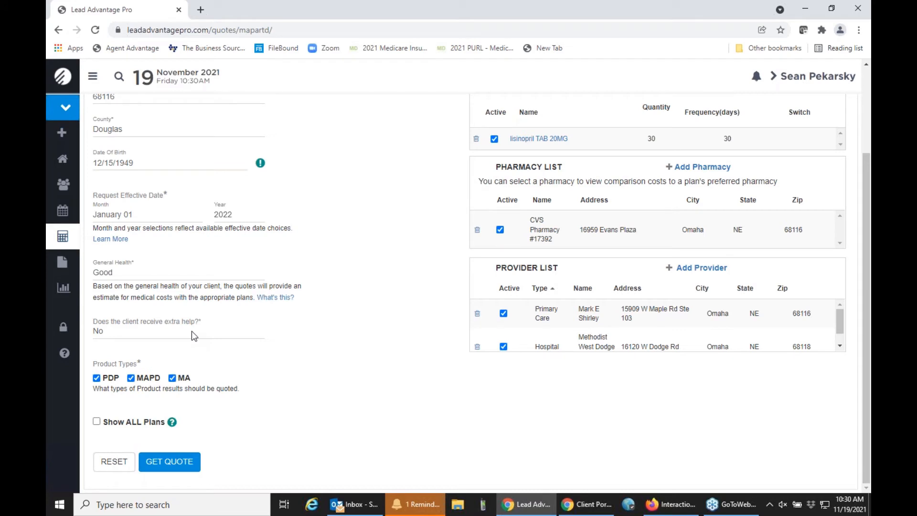
left_click(170, 462)
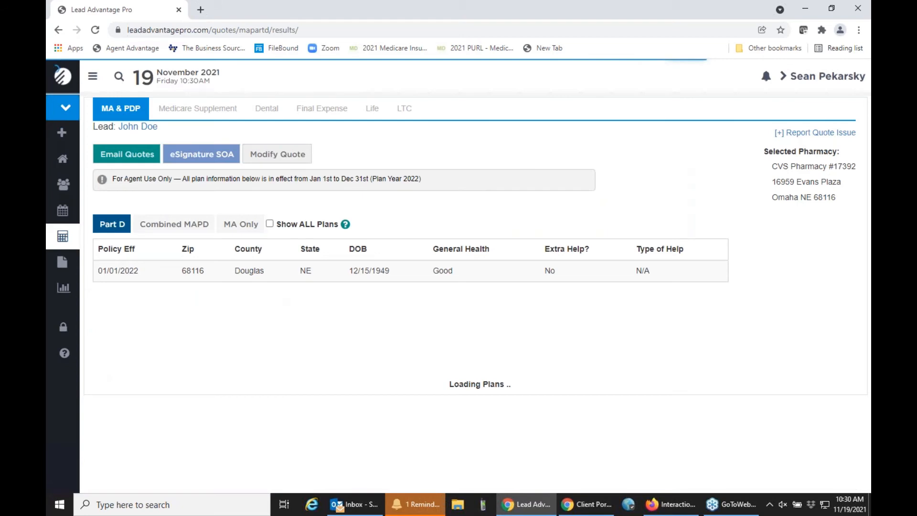
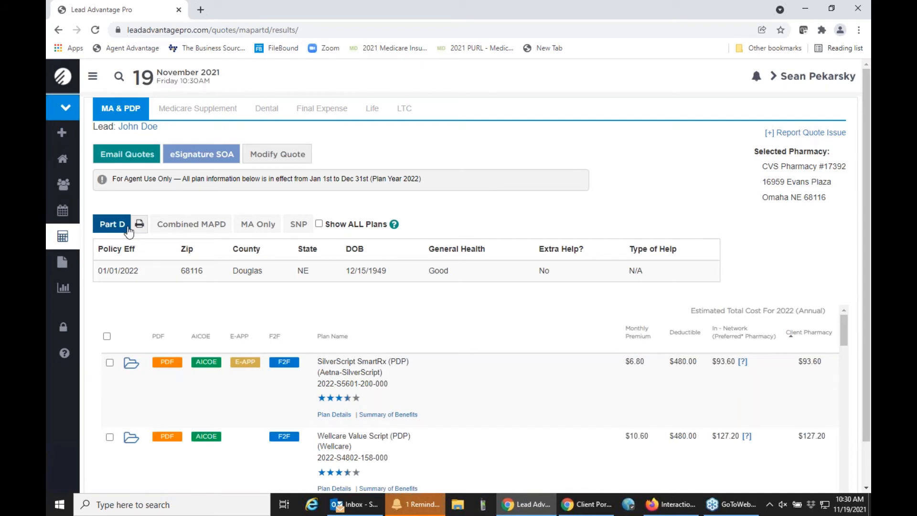
Step: Show the Combined MAPD quotes and review the Douglas County plans' premiums, costs and provider status
left_click(197, 230)
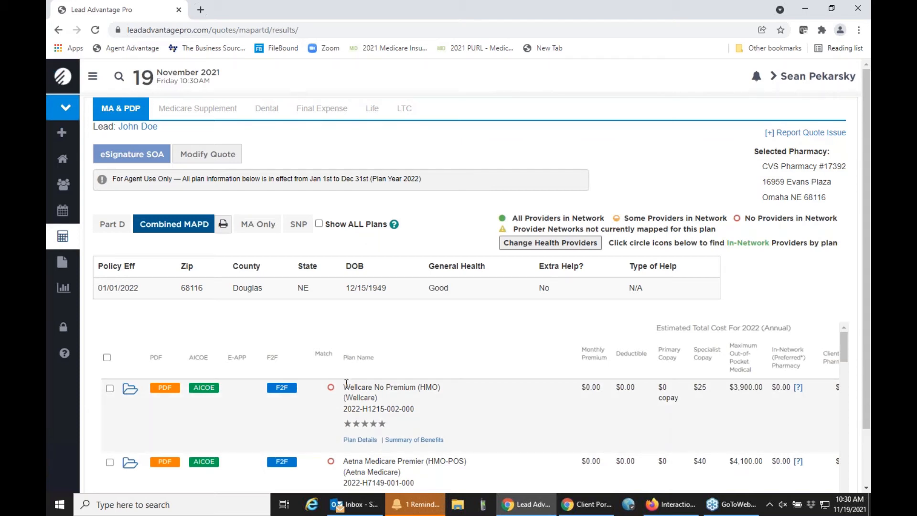
scroll(346, 384, "down", 1)
scroll(346, 385, "down", 1)
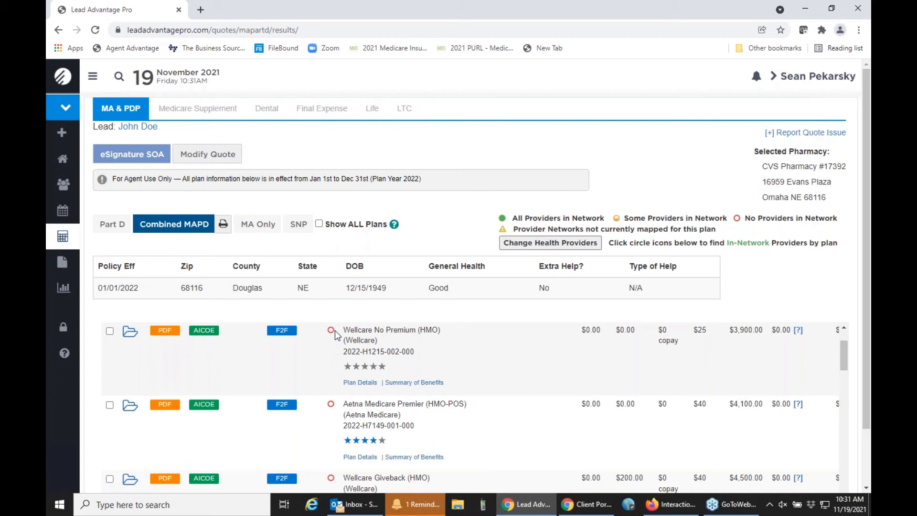
scroll(336, 334, "down", 1)
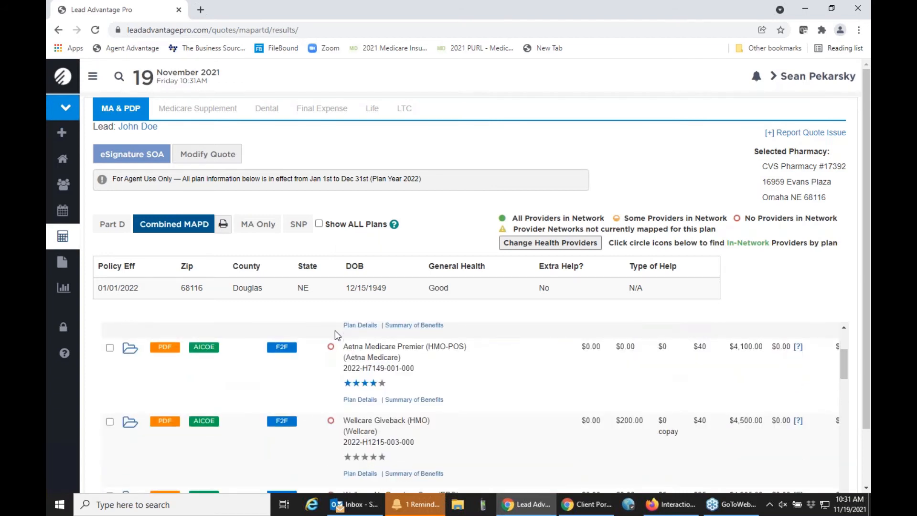
scroll(334, 330, "down", 1)
scroll(335, 331, "up", 1)
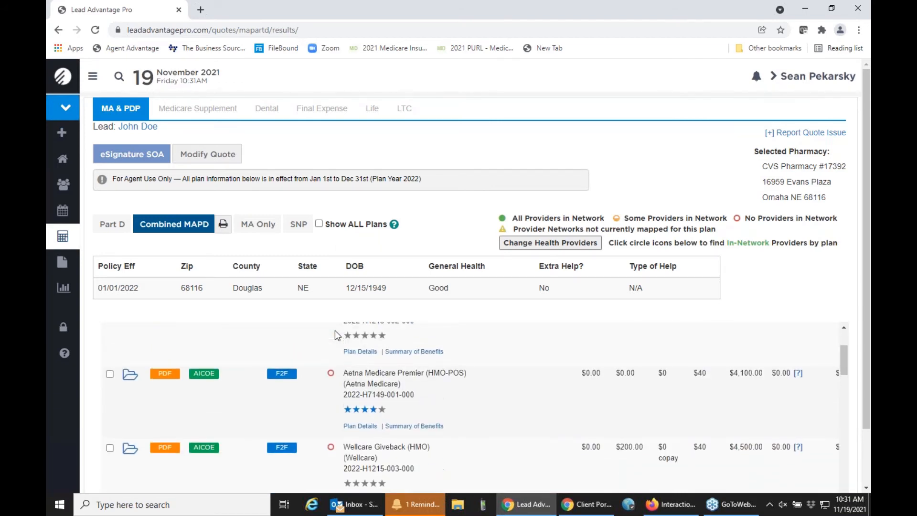
scroll(334, 335, "up", 2)
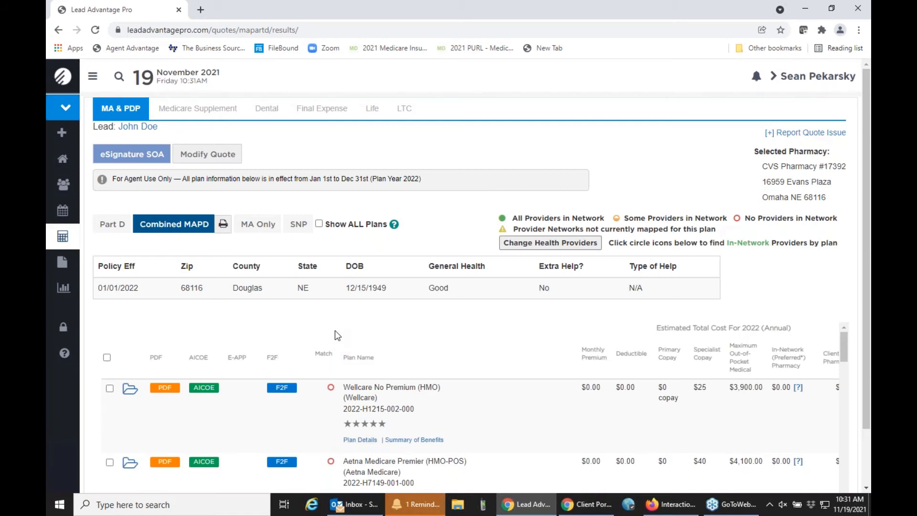
scroll(335, 380, "down", 1)
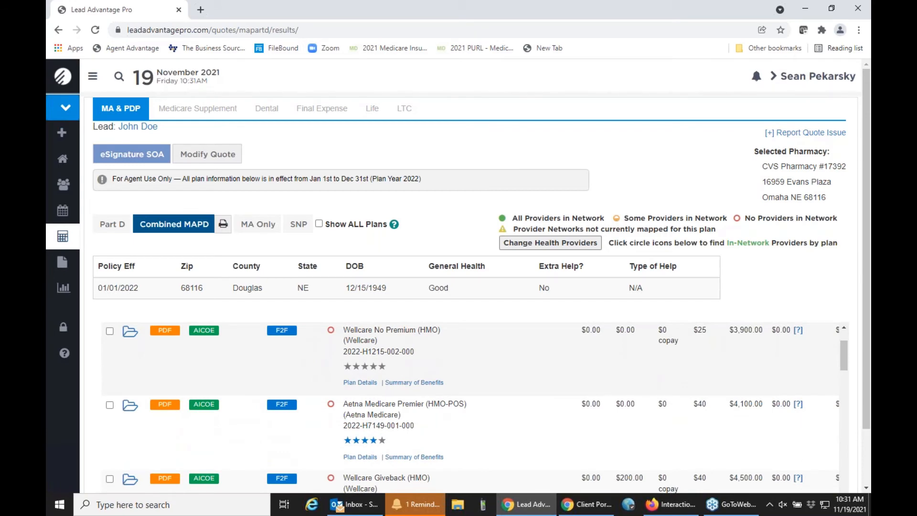
scroll(475, 408, "down", 5)
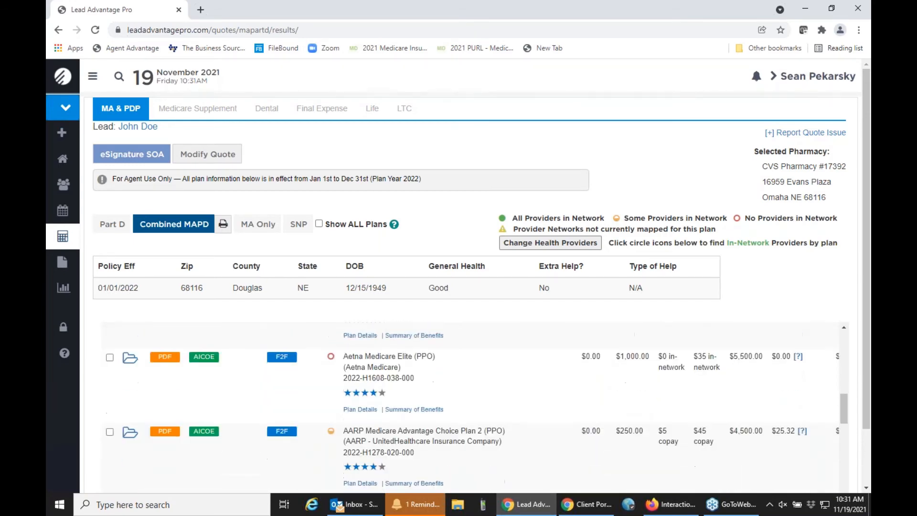
scroll(475, 407, "down", 1)
scroll(475, 406, "down", 3)
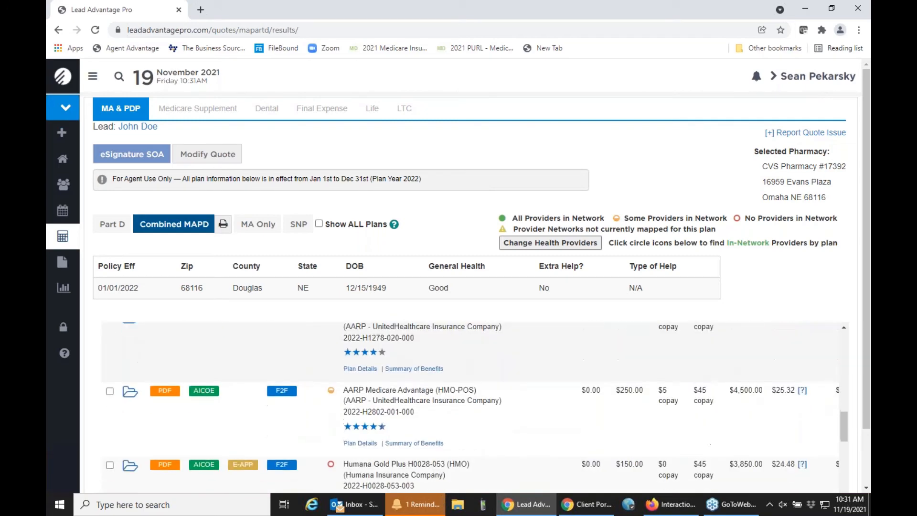
scroll(474, 406, "down", 5)
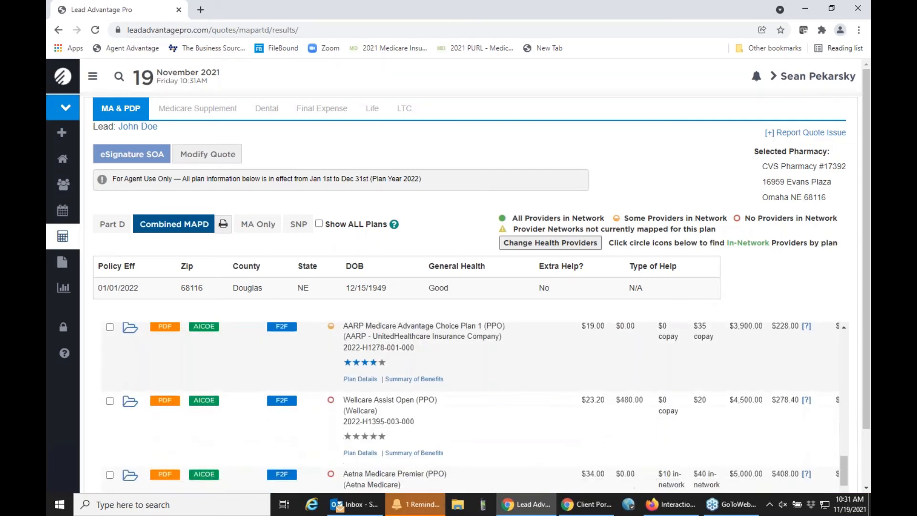
scroll(475, 406, "up", 5)
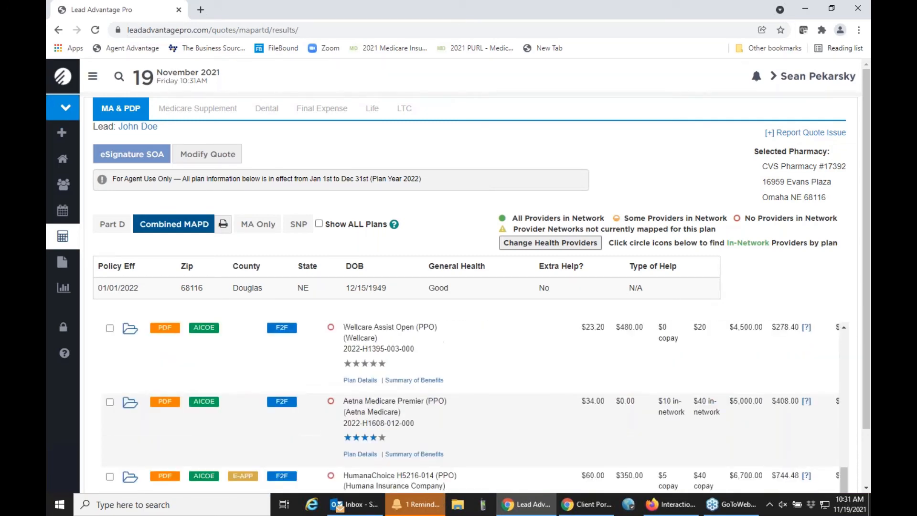
scroll(475, 406, "down", 3)
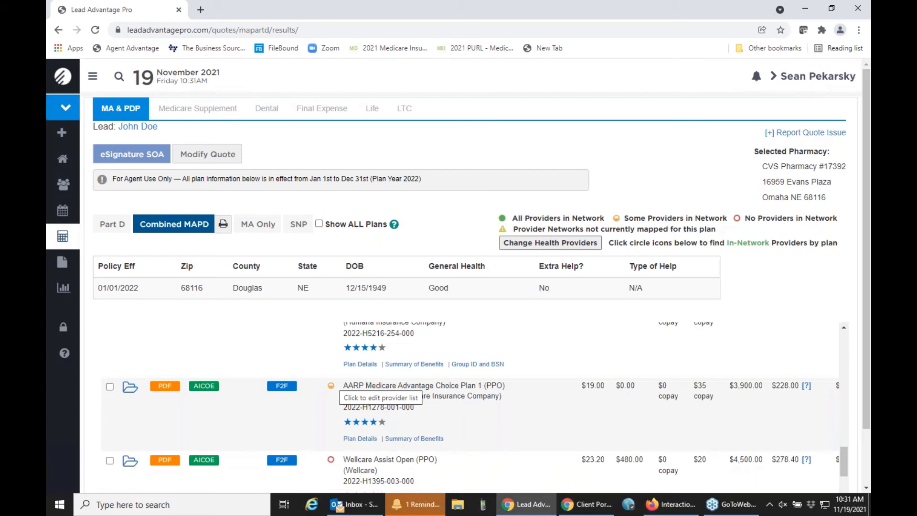
Step: Open AARP Choice Plan 1 (PPO) provider details: primary care in network, hospital out of network
left_click(330, 387)
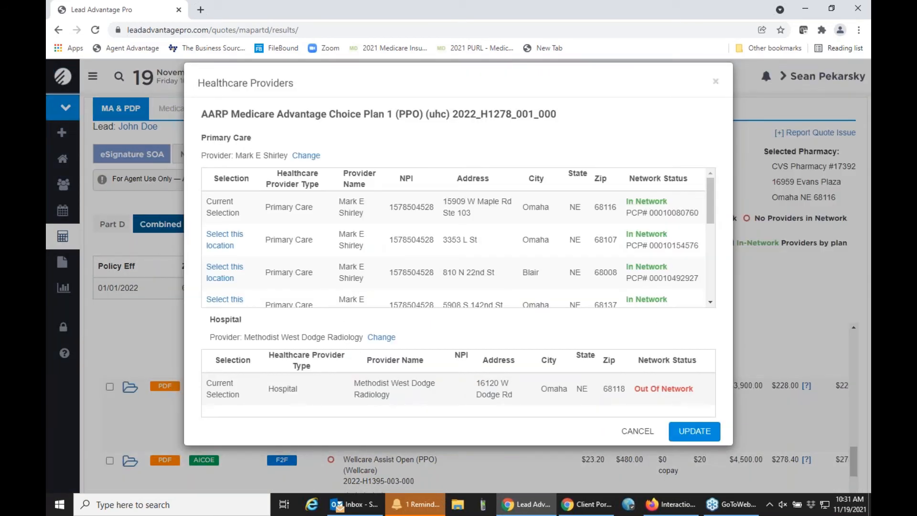
scroll(418, 286, "down", 3)
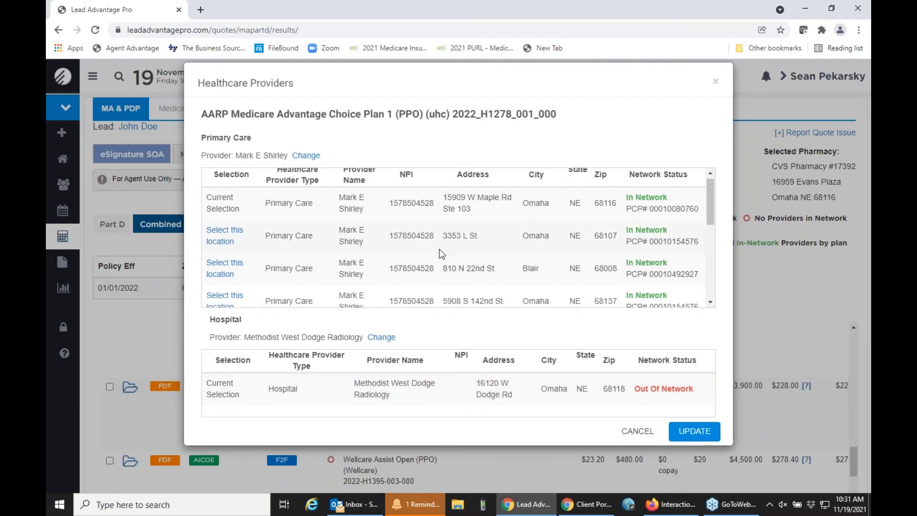
scroll(442, 254, "down", 1)
scroll(442, 254, "up", 2)
scroll(442, 255, "down", 3)
scroll(441, 254, "up", 3)
scroll(441, 253, "up", 2)
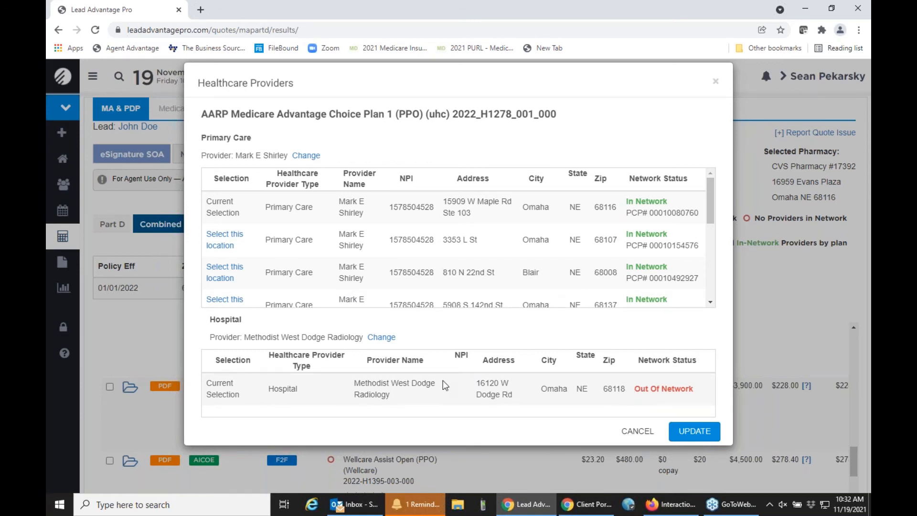
Step: Swap the hospital for Nebraska Medical Center found within a 10-mile radius and update the providers
left_click(382, 338)
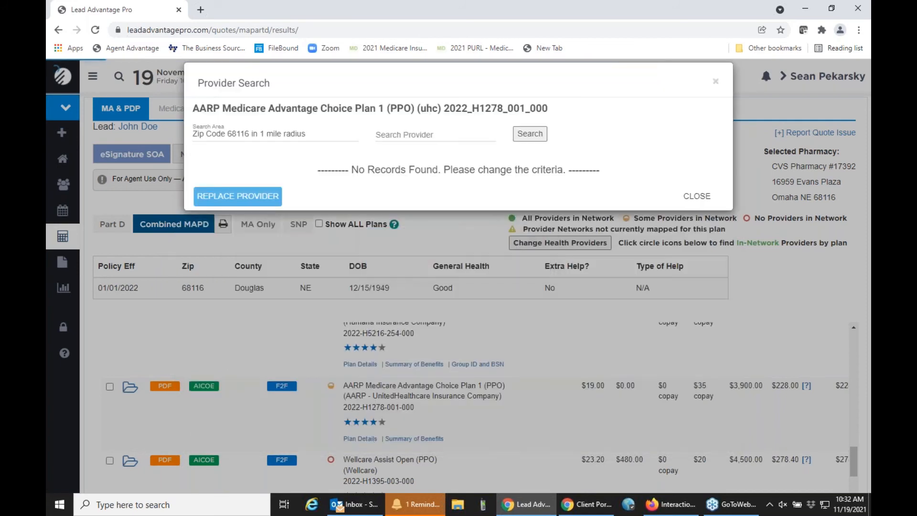
left_click(286, 135)
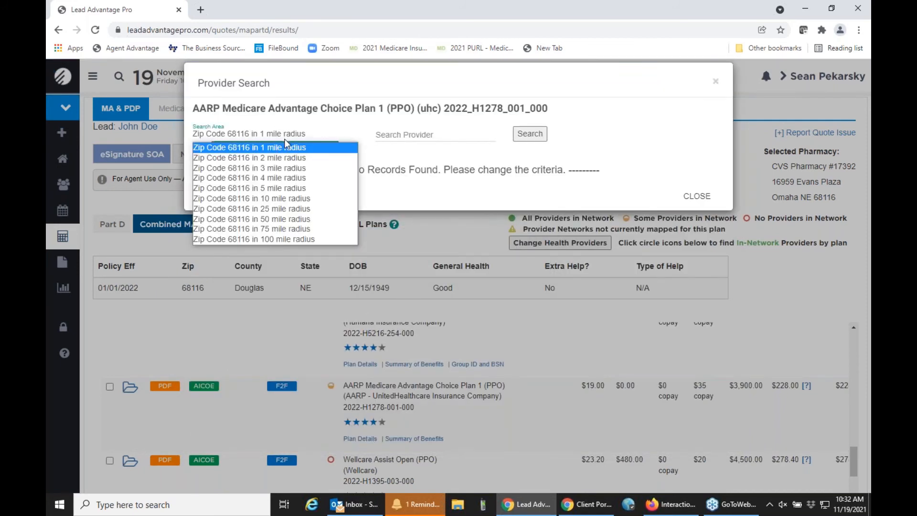
left_click(285, 198)
left_click(541, 137)
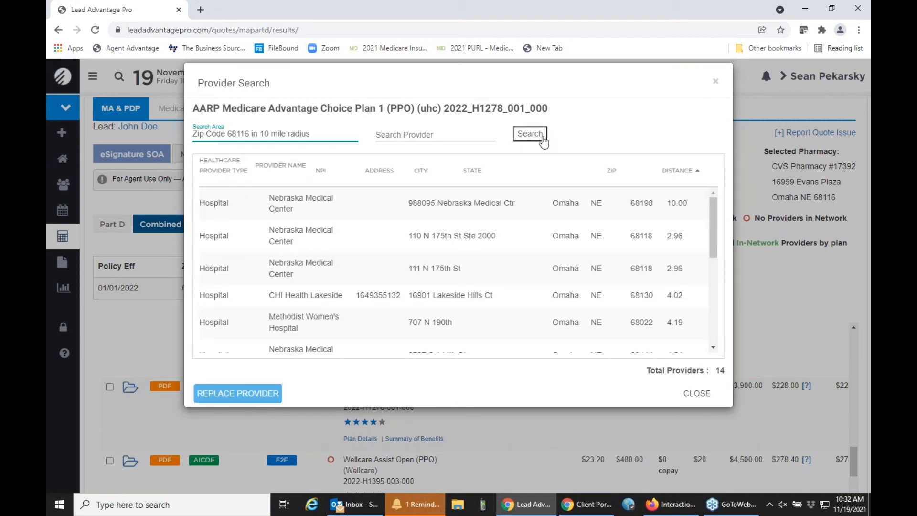
left_click(396, 215)
left_click(258, 399)
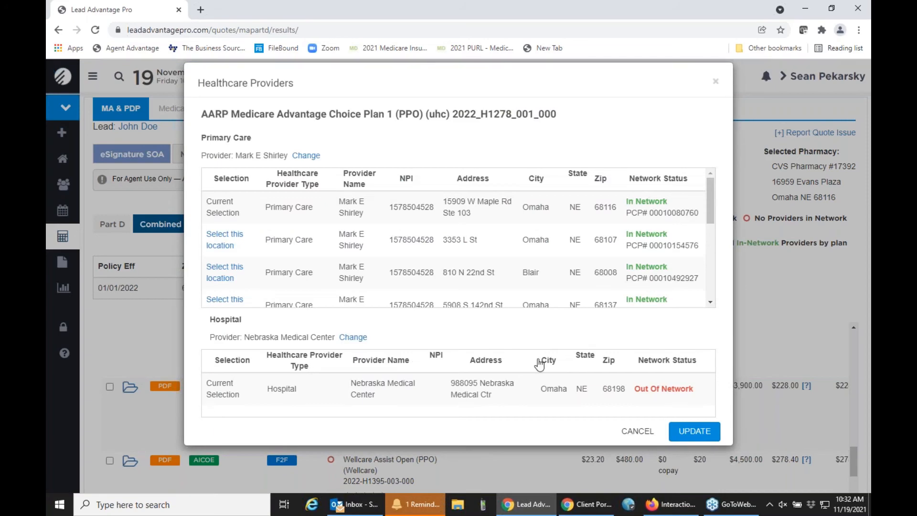
left_click(704, 435)
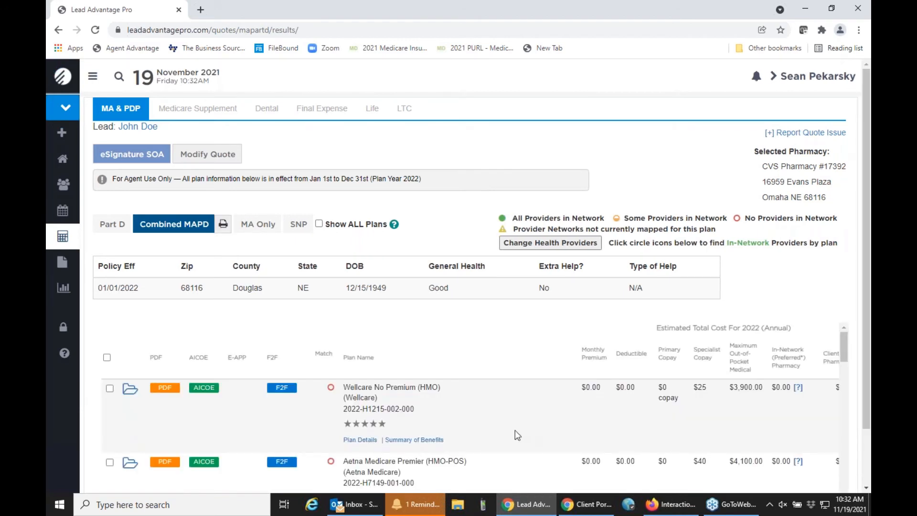
Step: Sort the Combined MAPD plans by provider match
left_click(324, 359)
scroll(340, 406, "down", 1)
scroll(340, 406, "down", 4)
scroll(341, 399, "up", 5)
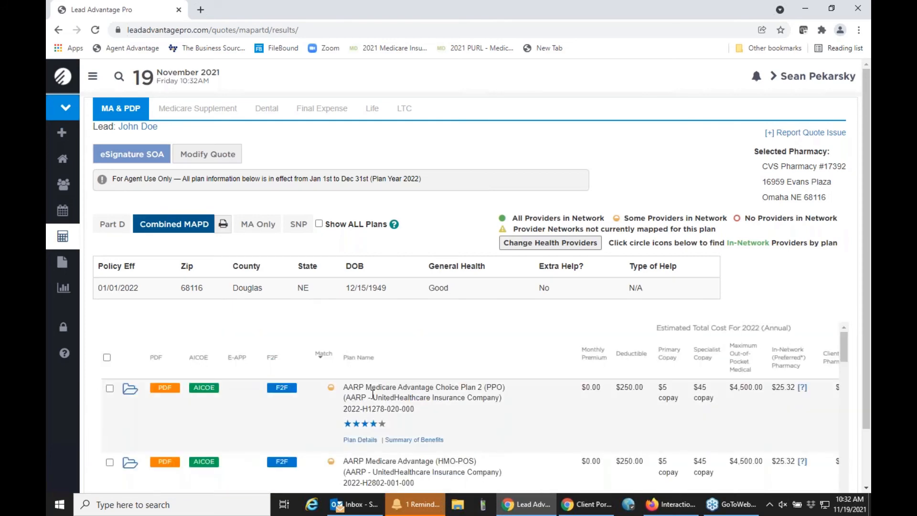
Step: For AARP Choice Plan 2, replace the hospital with Nebraska Medical Center at 111 N 175th St
left_click(331, 387)
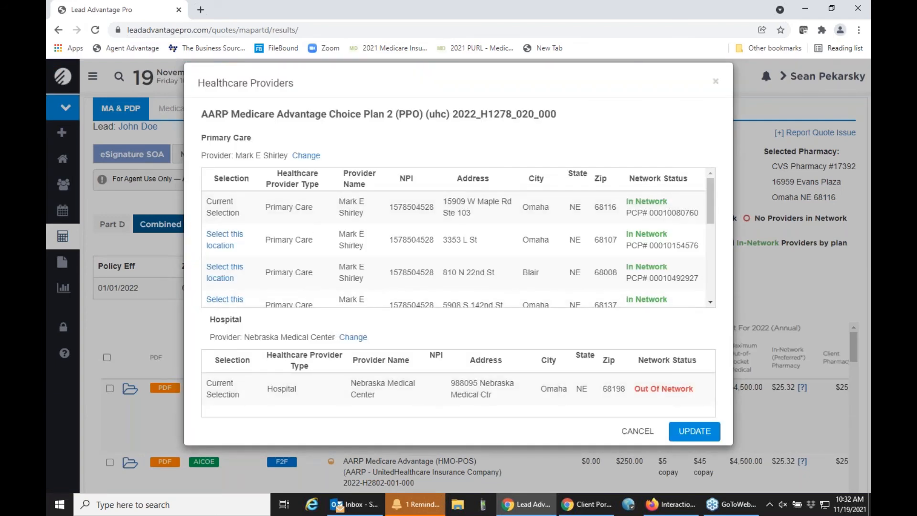
left_click(350, 338)
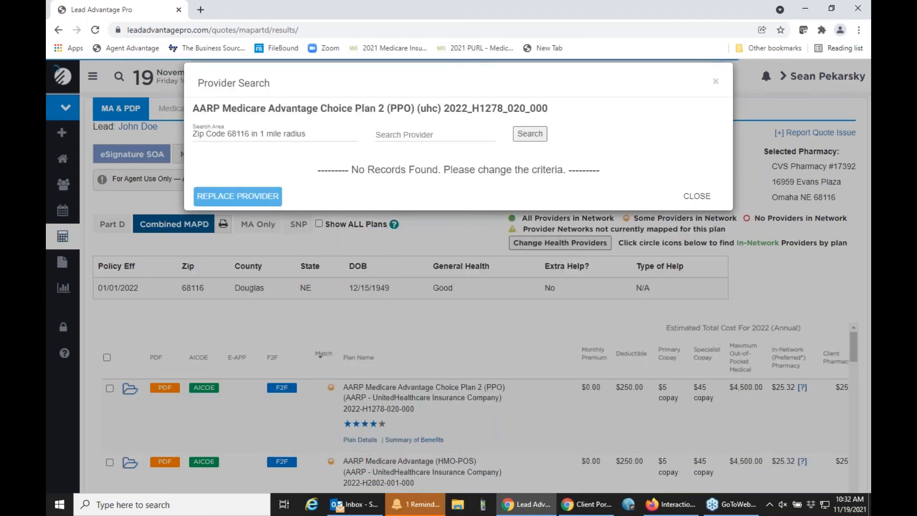
left_click(277, 134)
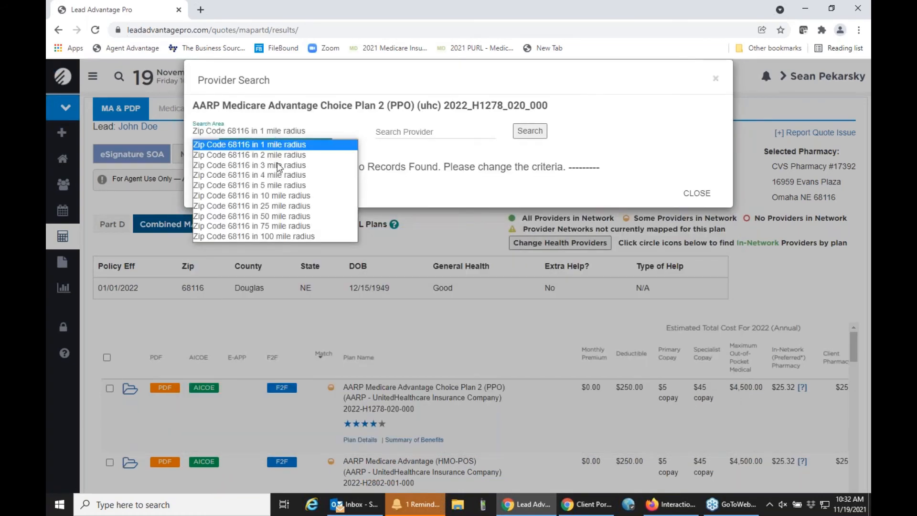
left_click(278, 193)
left_click(521, 133)
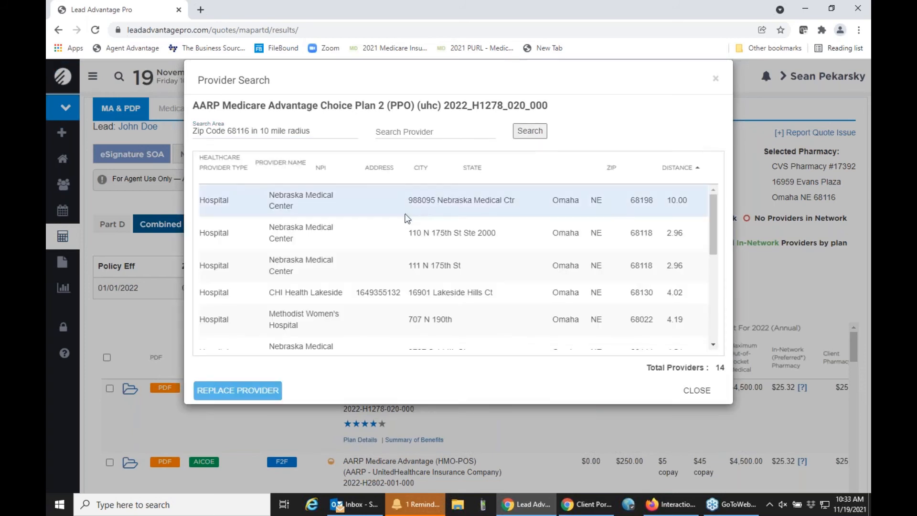
left_click(374, 267)
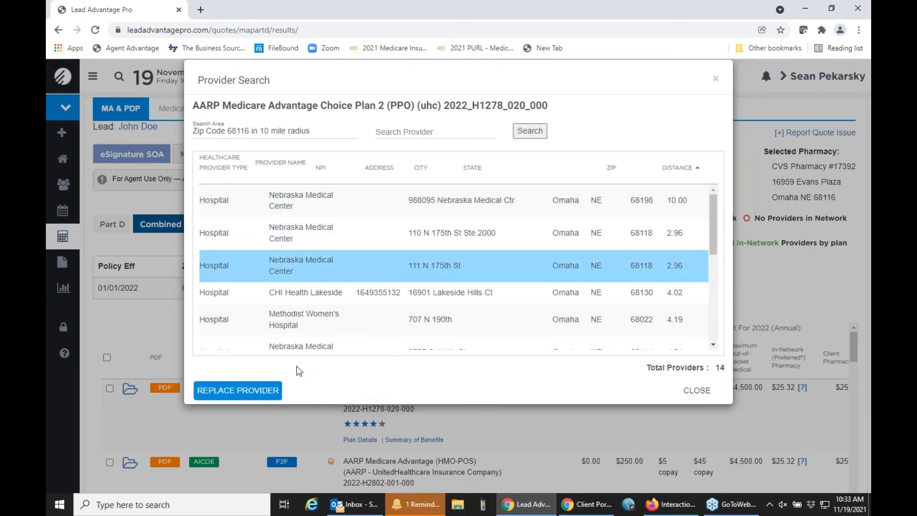
left_click(248, 391)
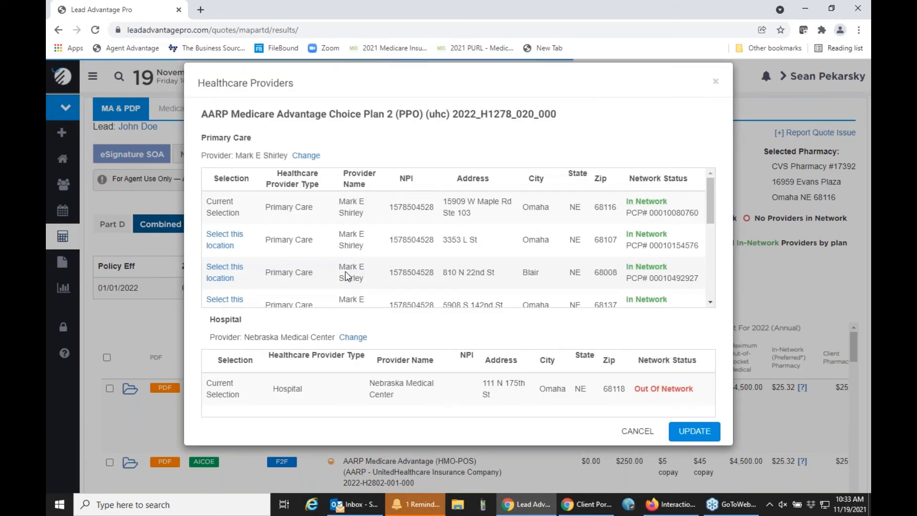
Step: Widen the hospital search radius to 50 miles and return to the plan quotes
left_click(352, 337)
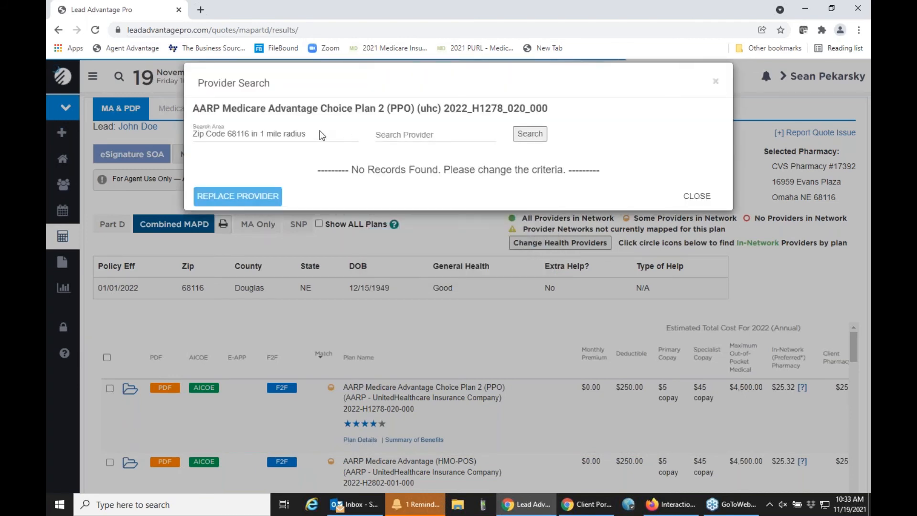
left_click(321, 134)
left_click(291, 218)
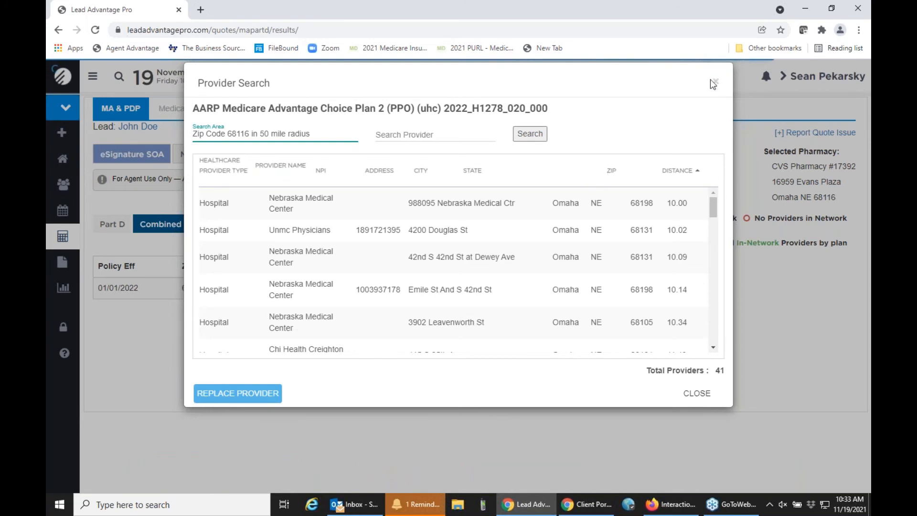
left_click(714, 84)
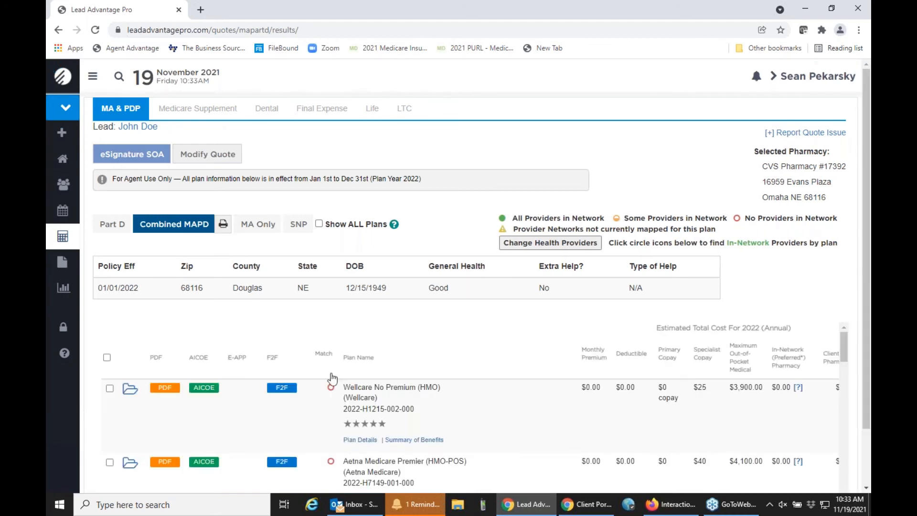
Step: Show only the Part D plans, led by SilverScript SmartRx (PDP) at $6.80 monthly
left_click(117, 226)
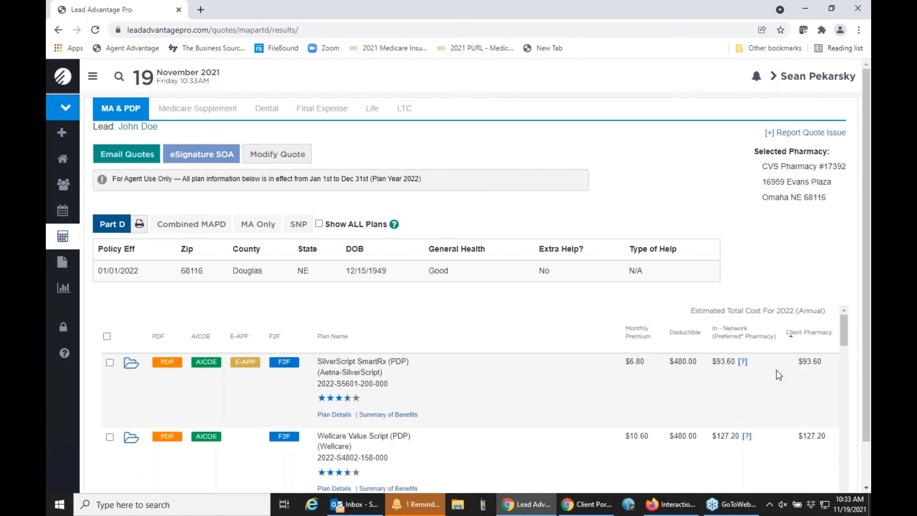
scroll(800, 373, "down", 3)
scroll(798, 376, "down", 2)
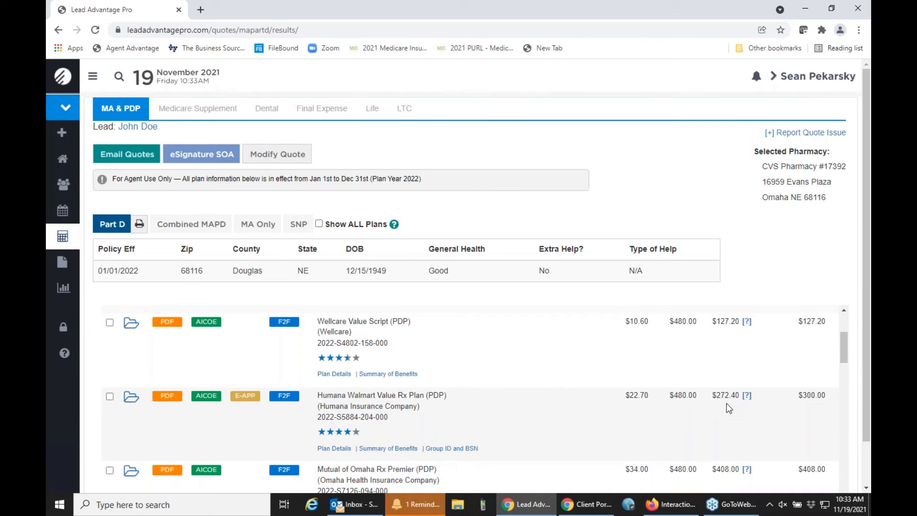
scroll(727, 420, "up", 2)
Step: Check the Humana plan's $272.40 in-network cost and its preferred pharmacy list
left_click_drag(713, 453, 740, 454)
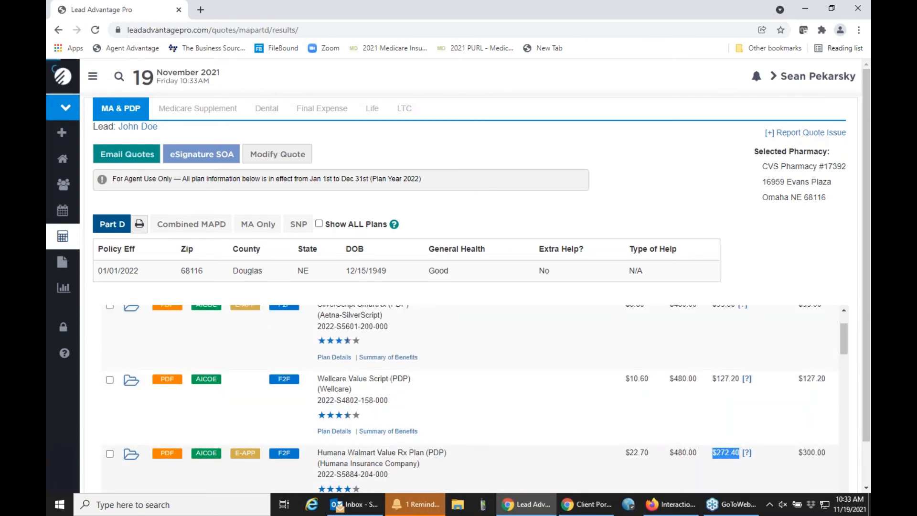
left_click(747, 452)
left_click(714, 82)
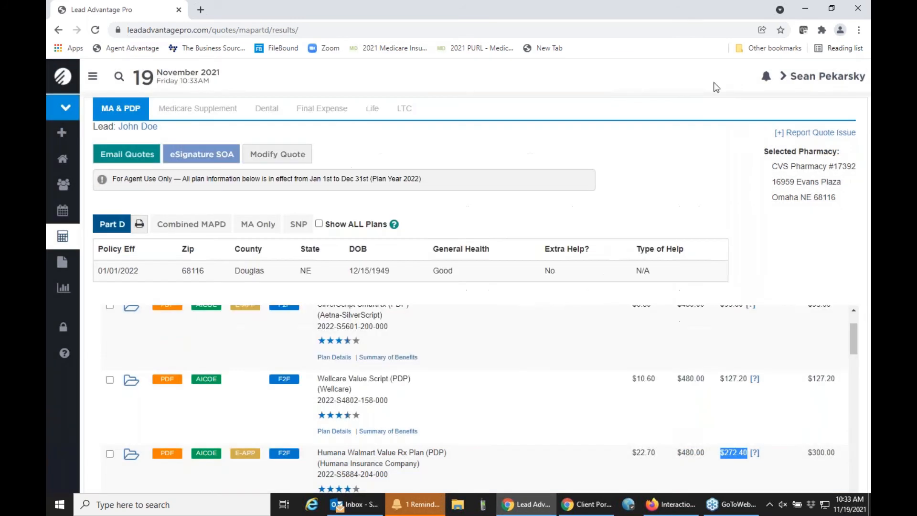
scroll(724, 409, "up", 2)
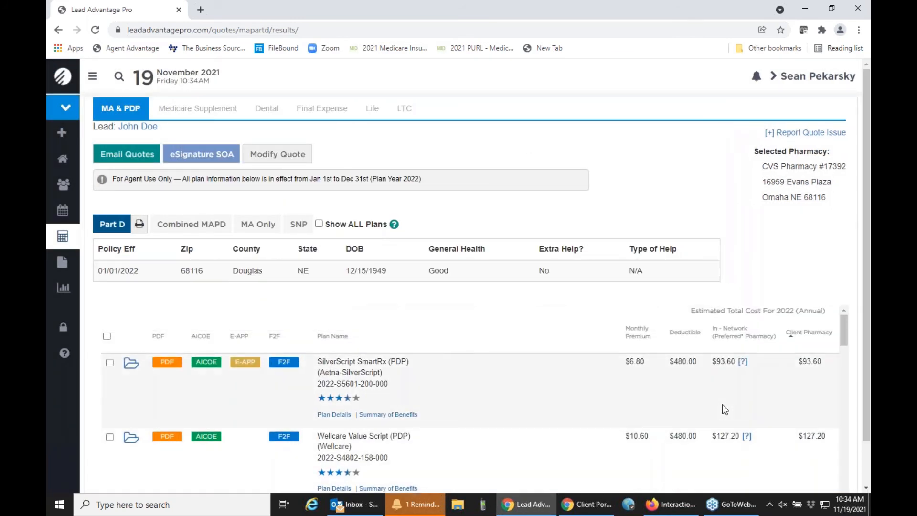
scroll(724, 409, "down", 3)
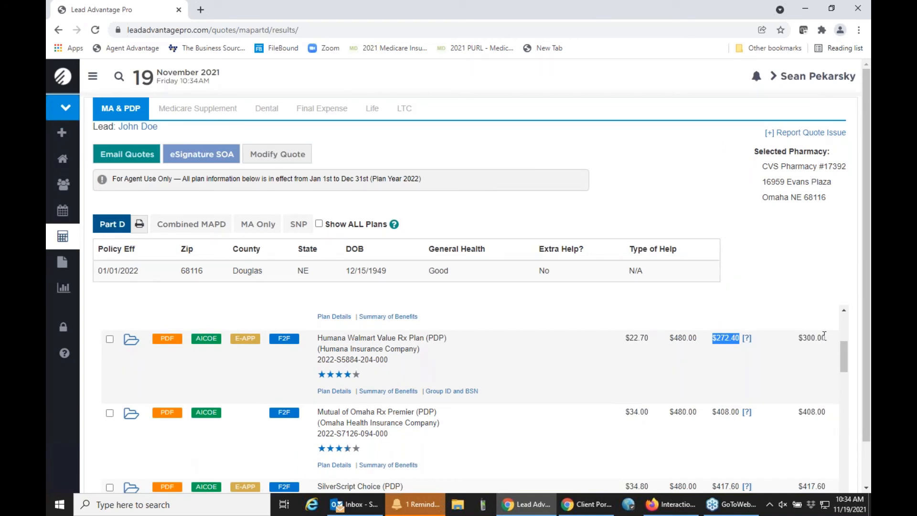
left_click(748, 343)
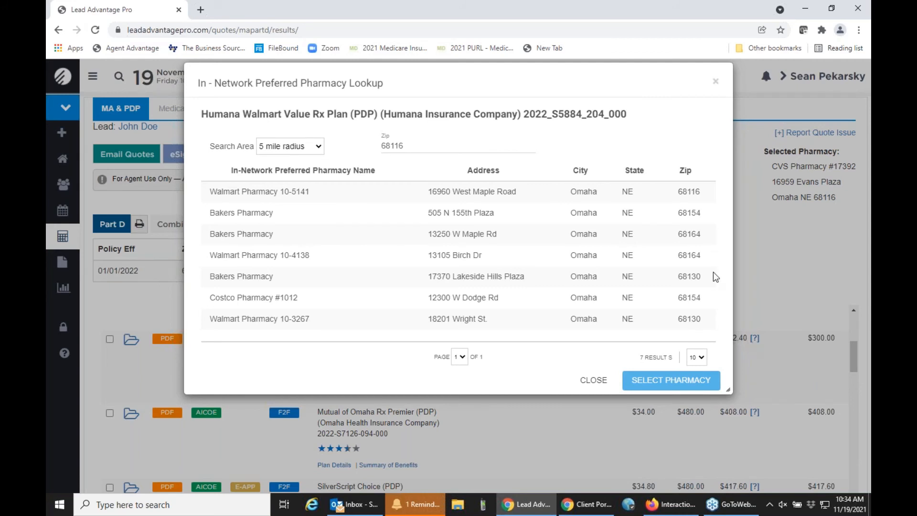
left_click(715, 81)
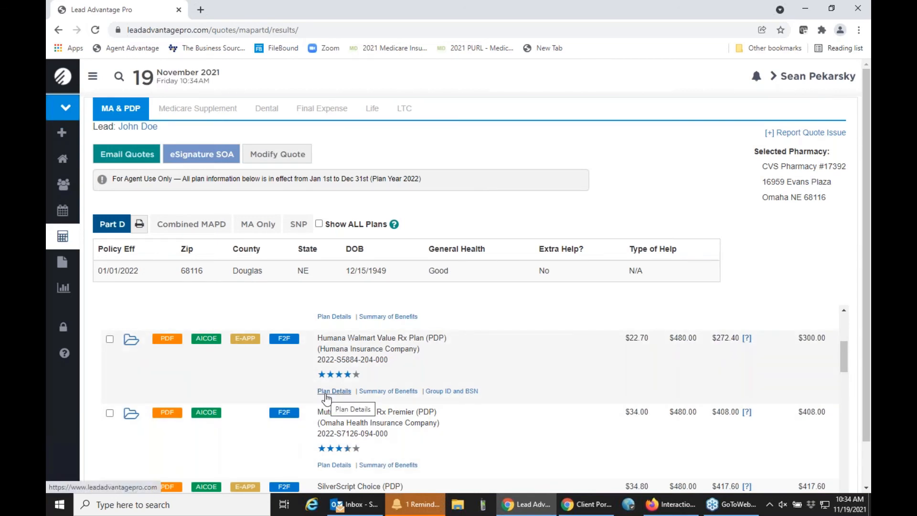
left_click(325, 395)
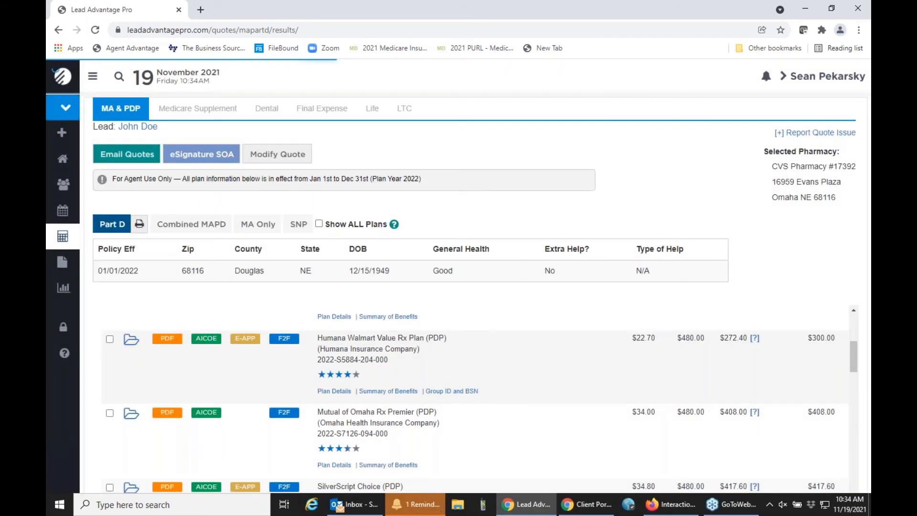
scroll(375, 322, "down", 3)
scroll(374, 325, "down", 10)
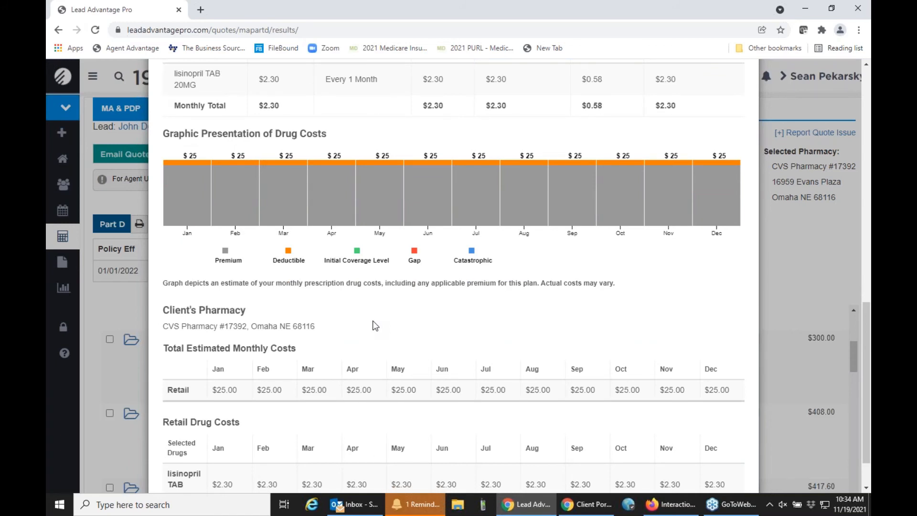
scroll(375, 326, "down", 1)
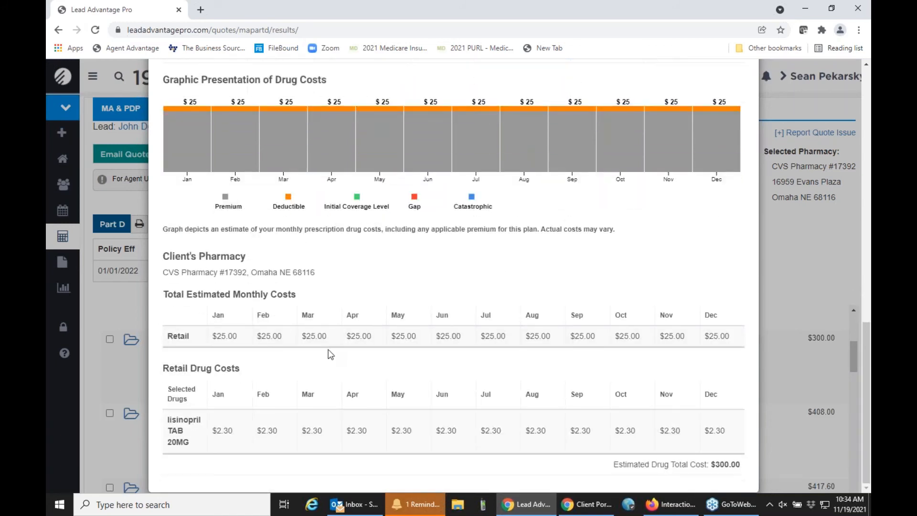
scroll(549, 346, "up", 12)
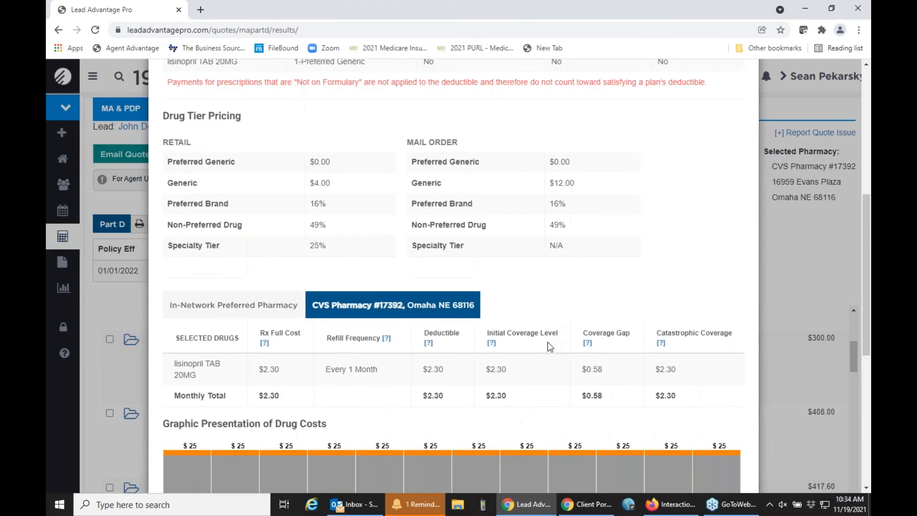
scroll(548, 342, "up", 1)
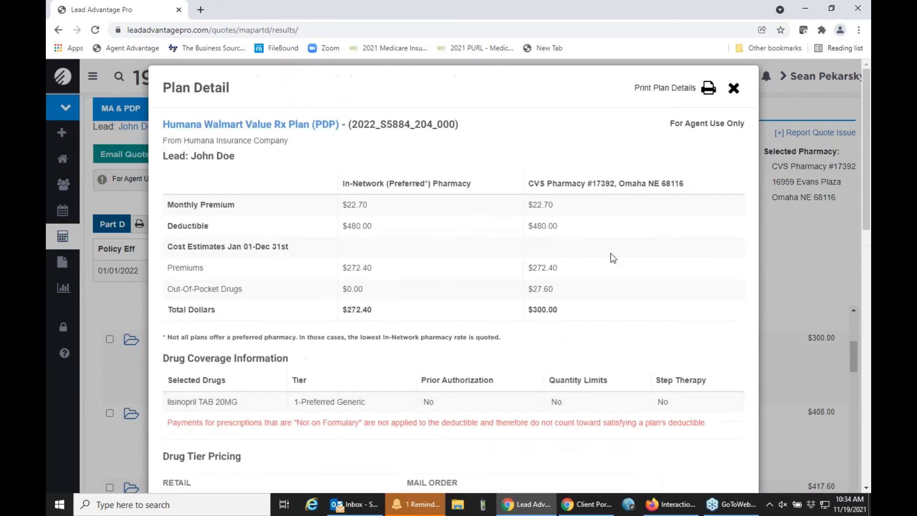
left_click(729, 98)
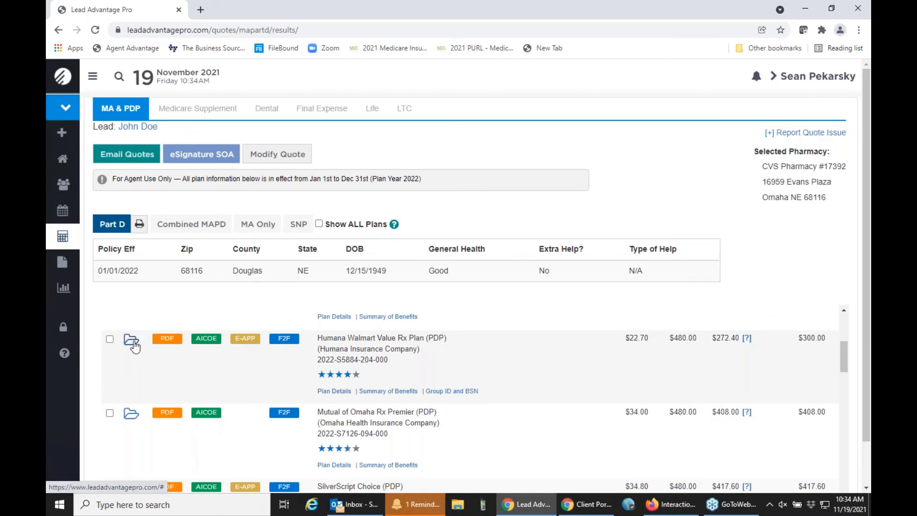
Step: Start Enhanced AICOE enrollment for Humana Walmart Value Rx, accepting SOA and Nebraska licensing acknowledgements
mouse_move(164, 347)
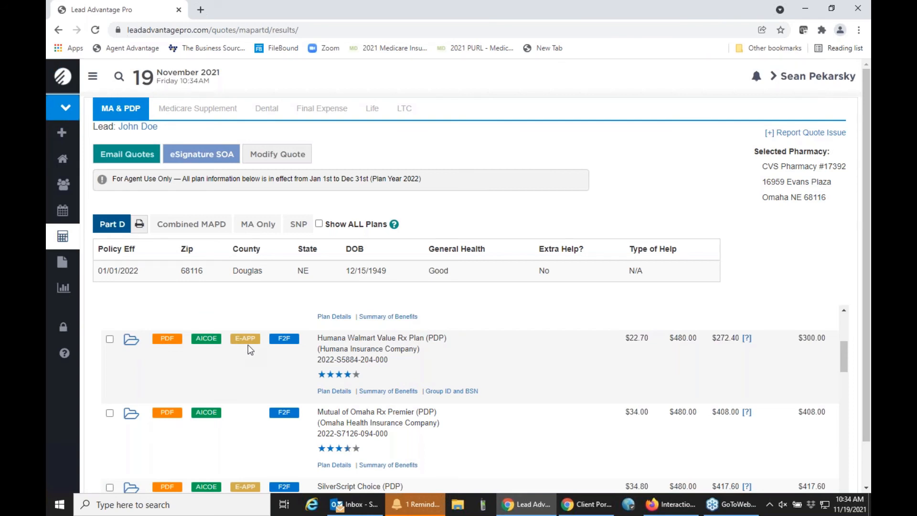
mouse_move(250, 345)
mouse_move(209, 341)
mouse_move(289, 344)
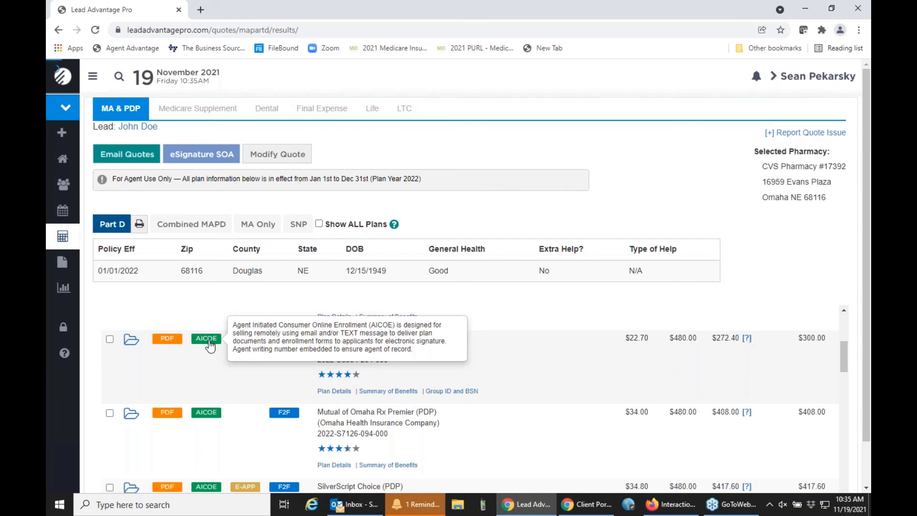
left_click(207, 339)
left_click(271, 226)
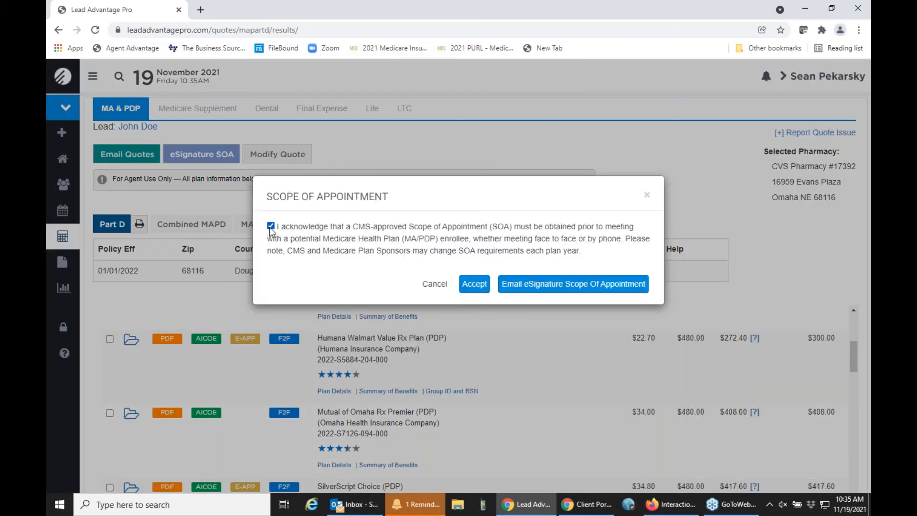
left_click(475, 285)
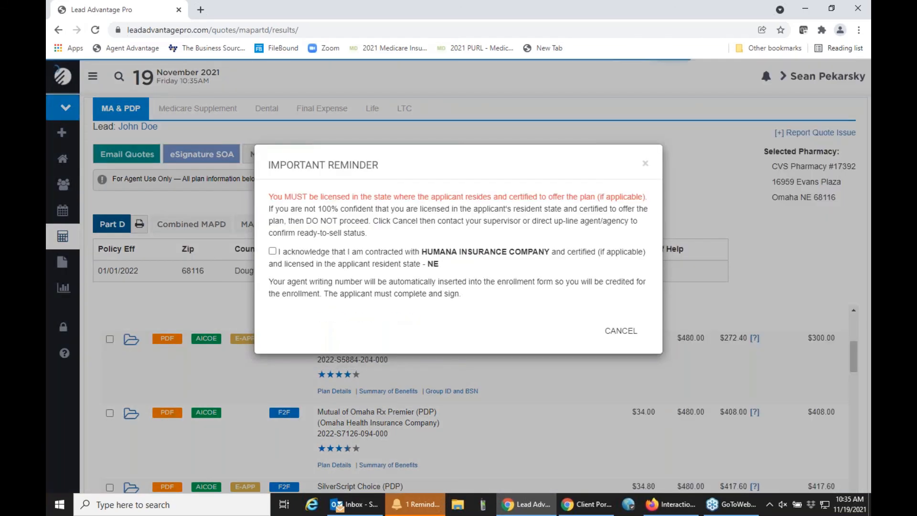
left_click(273, 252)
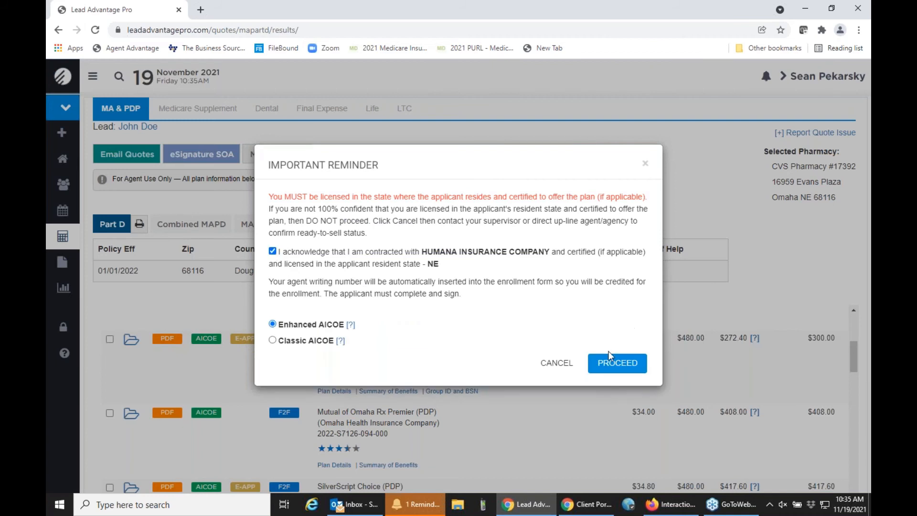
left_click(621, 362)
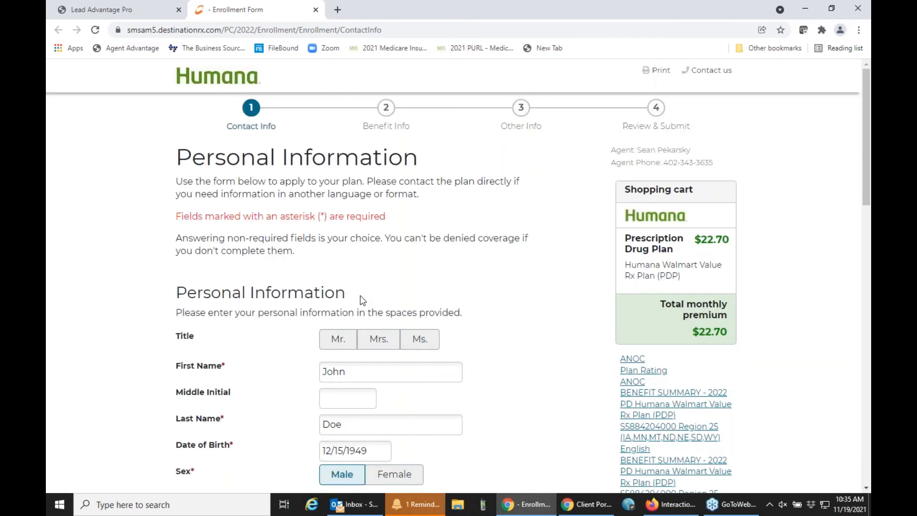
Step: Set the applicant's title to Mr. and continue to the benefit information step
scroll(361, 299, "down", 2)
left_click(345, 226)
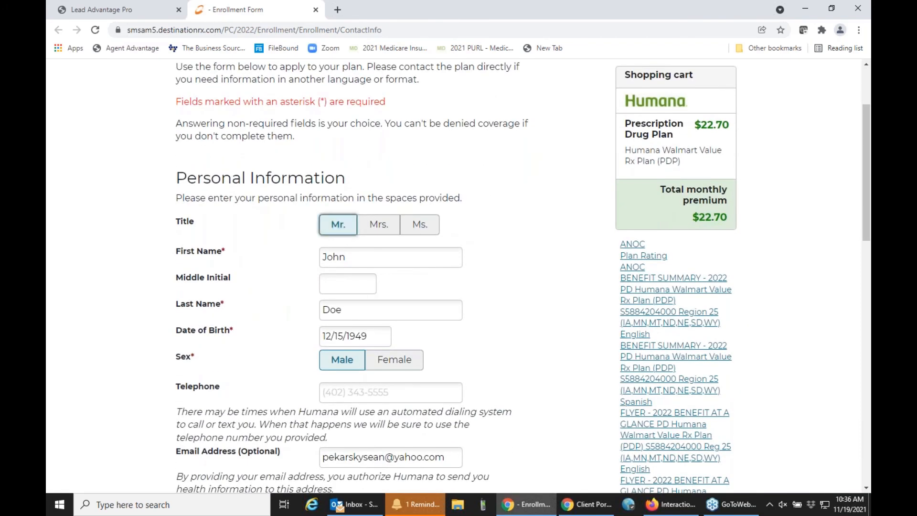
scroll(325, 266, "down", 5)
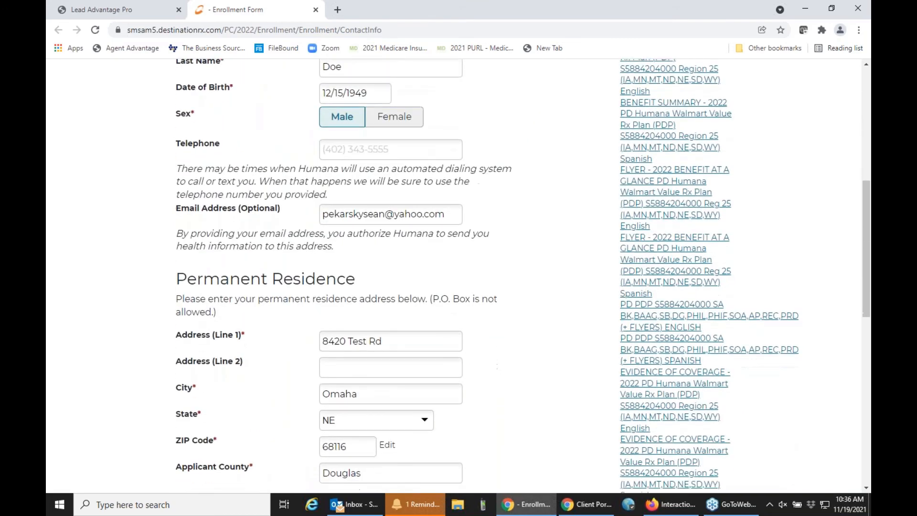
scroll(498, 281, "down", 8)
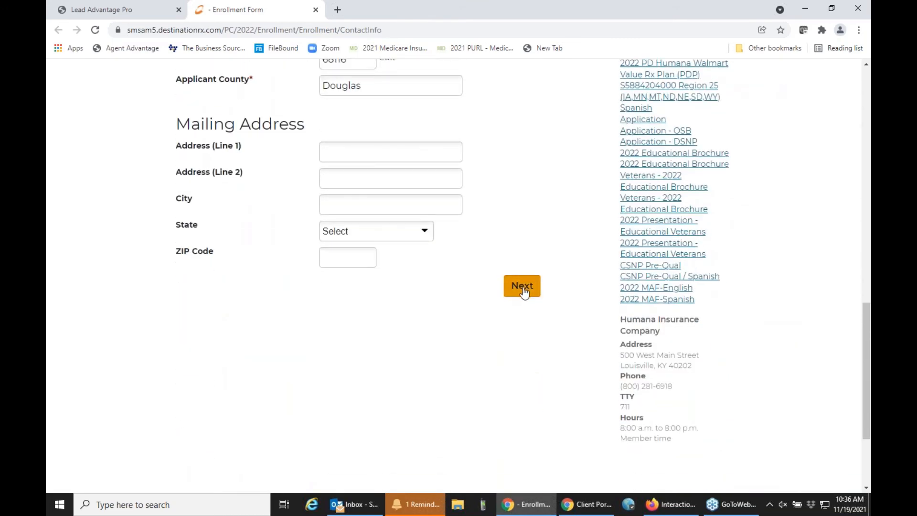
left_click(523, 288)
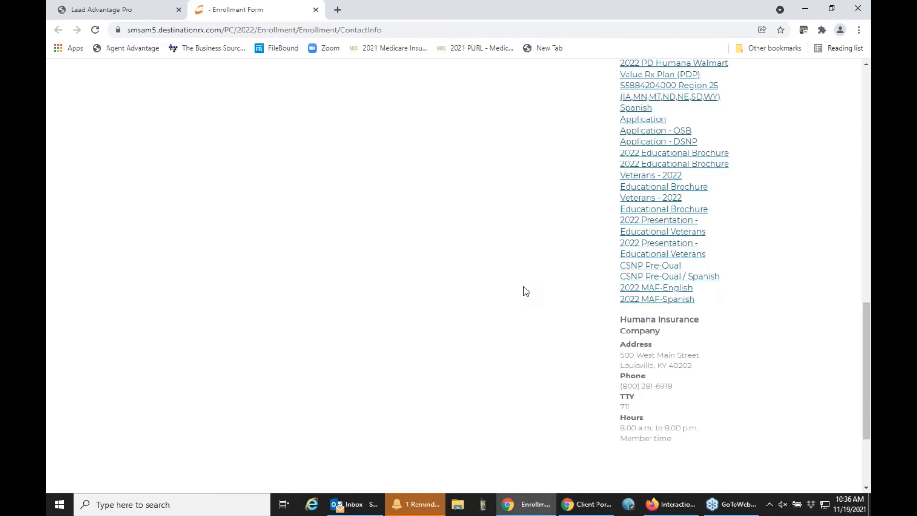
Step: Set the policy effective date to 01/01/2022 and answer No to other drug coverage
scroll(524, 291, "down", 4)
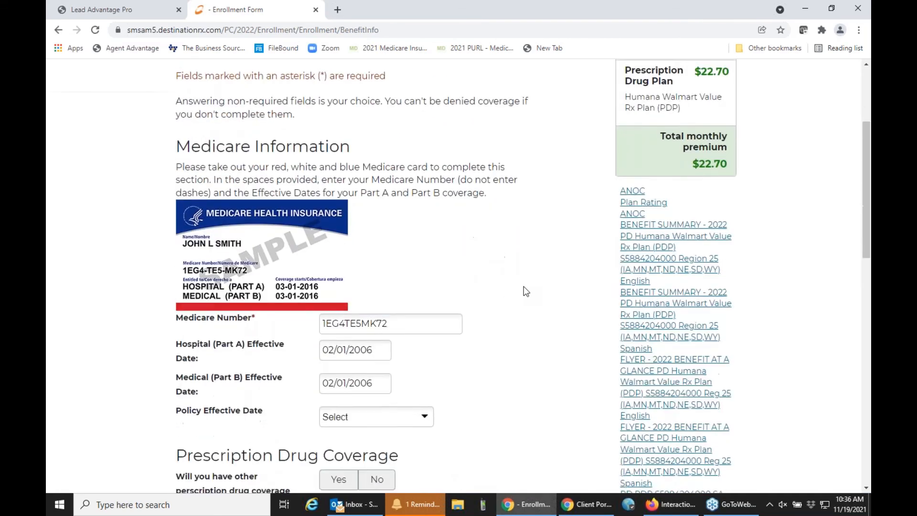
scroll(523, 285, "down", 3)
left_click(428, 297)
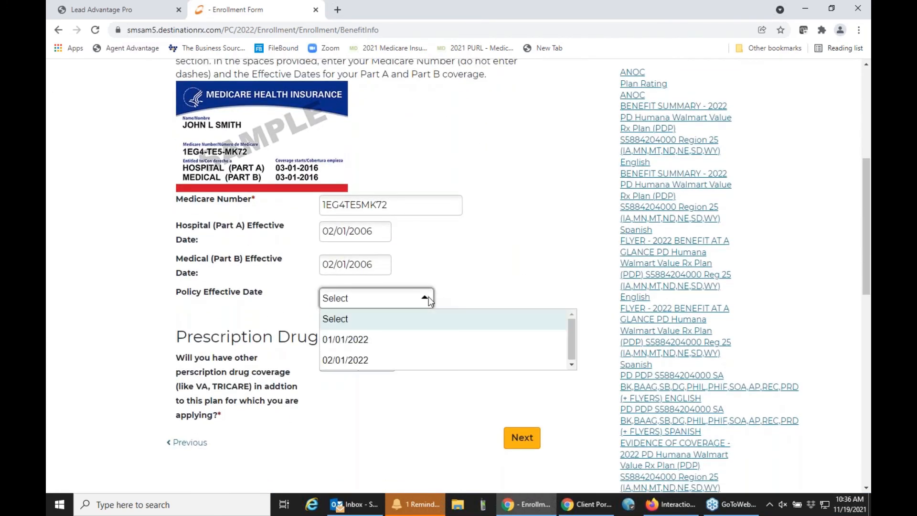
left_click(402, 339)
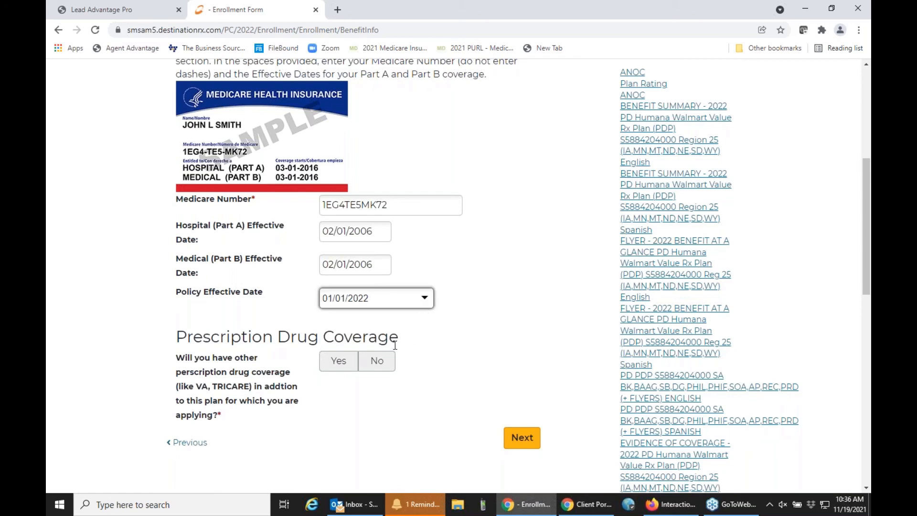
left_click(378, 360)
scroll(457, 353, "down", 1)
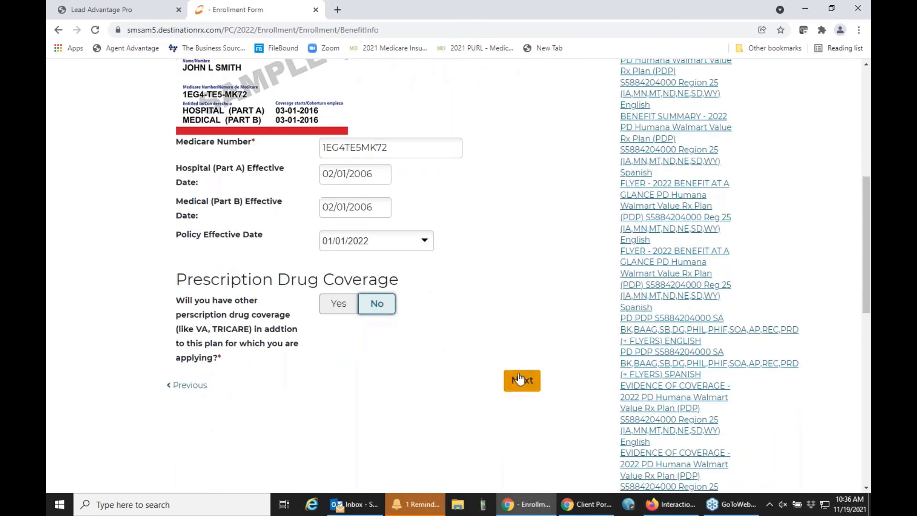
left_click(519, 380)
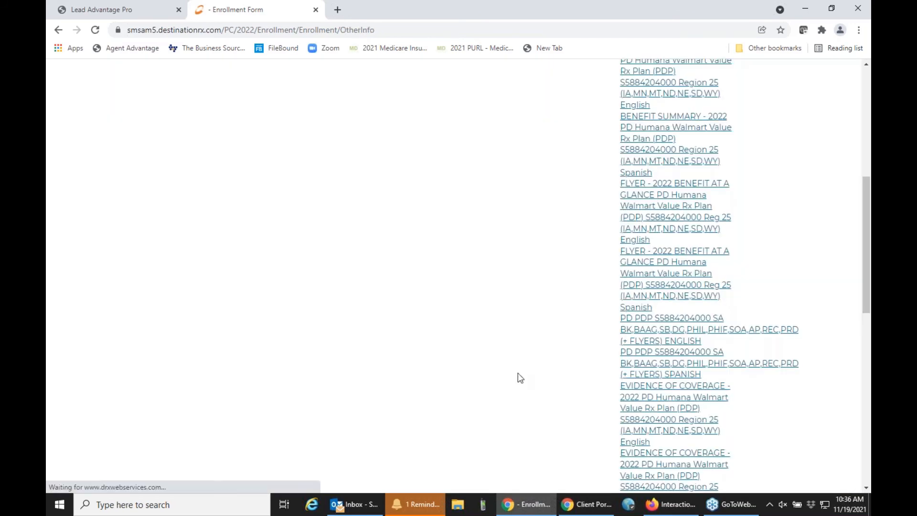
Step: Choose Coupon Book premium payment and advance to Review and Submit
scroll(518, 372, "down", 1)
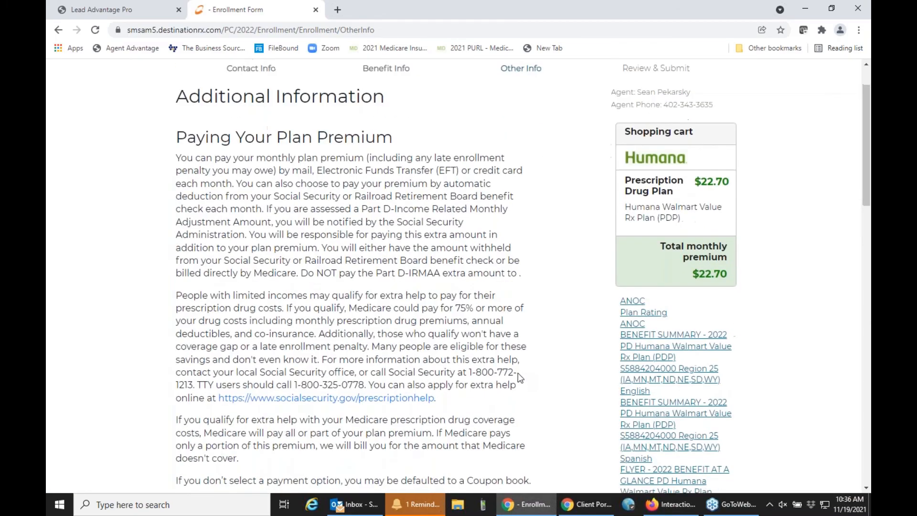
scroll(518, 373, "down", 5)
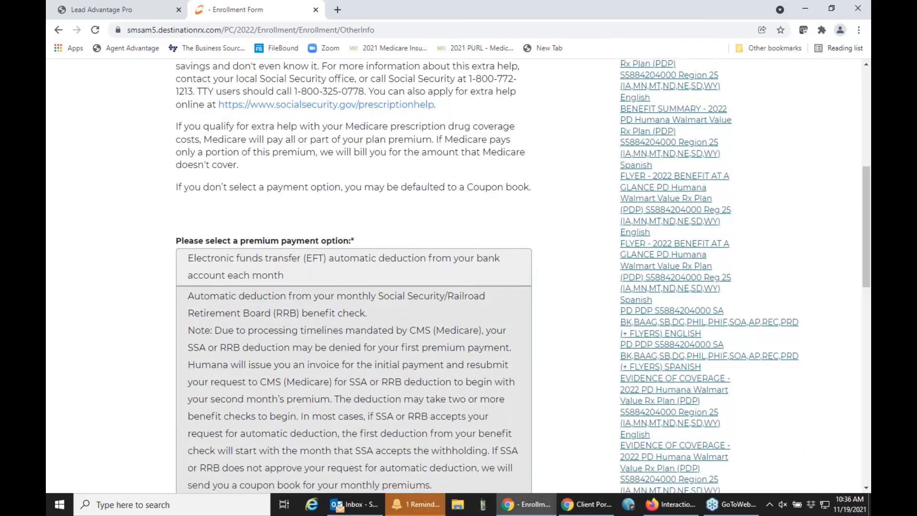
scroll(297, 353, "down", 3)
left_click(277, 346)
scroll(276, 348, "down", 10)
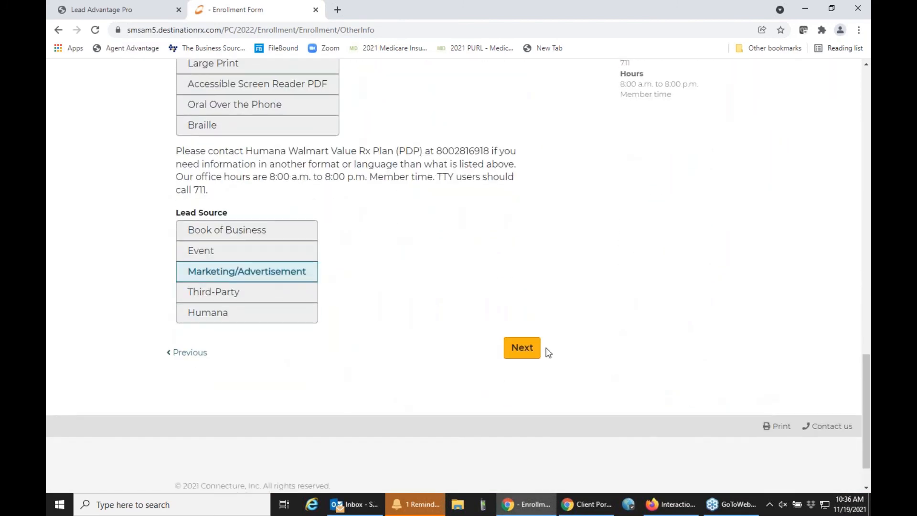
left_click(521, 348)
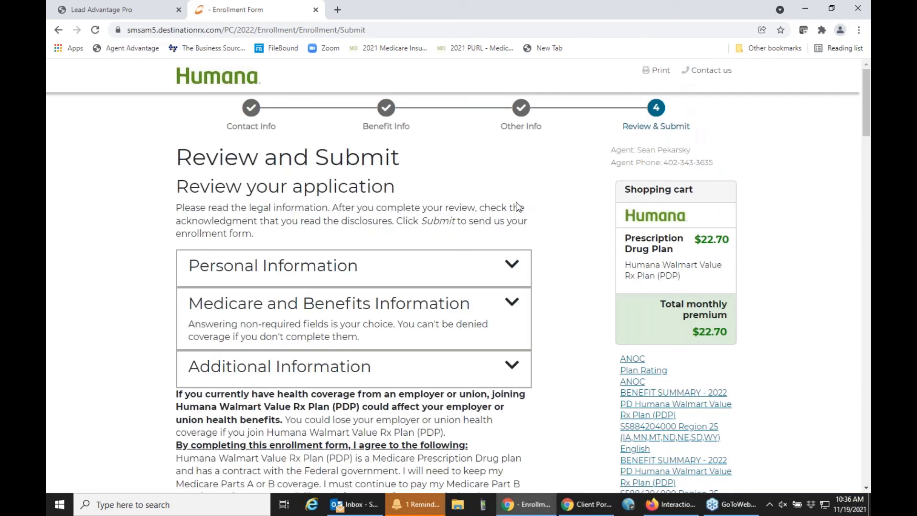
Step: Acknowledge the signature statement and state the applicant is the person listed
scroll(517, 207, "down", 6)
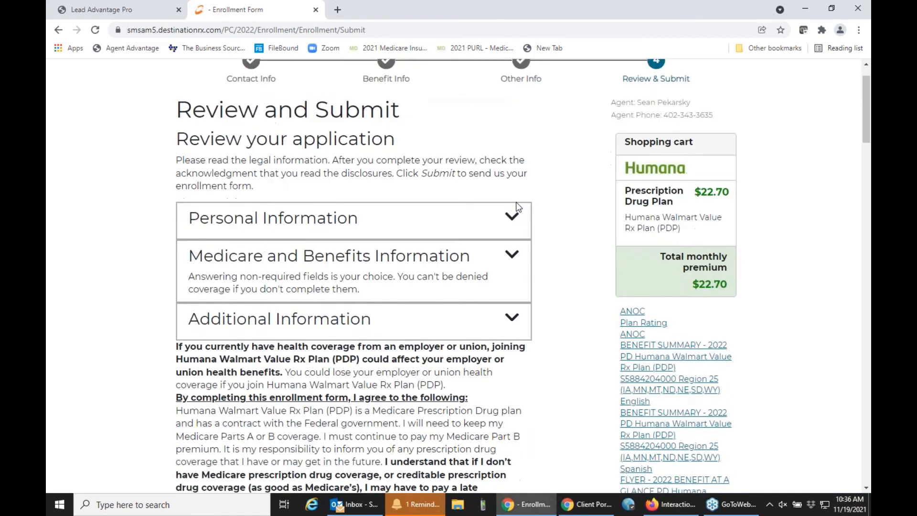
scroll(517, 207, "down", 13)
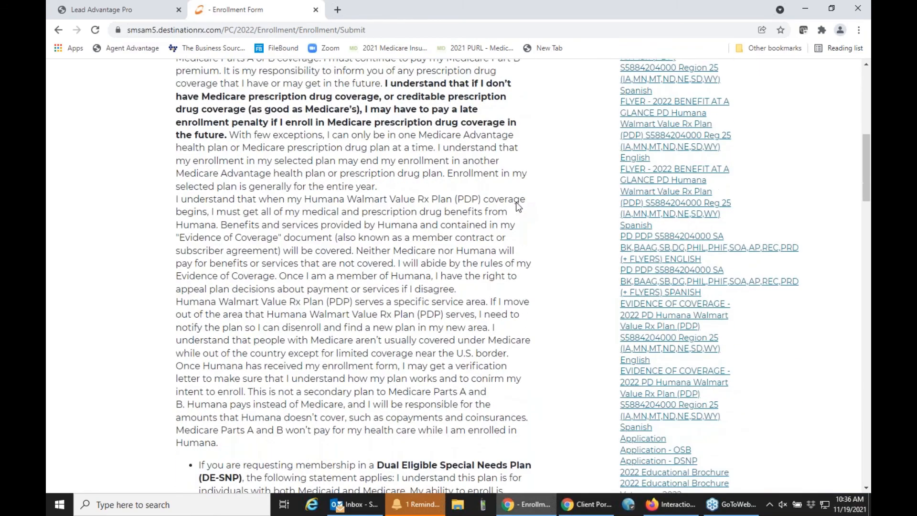
scroll(517, 206, "down", 4)
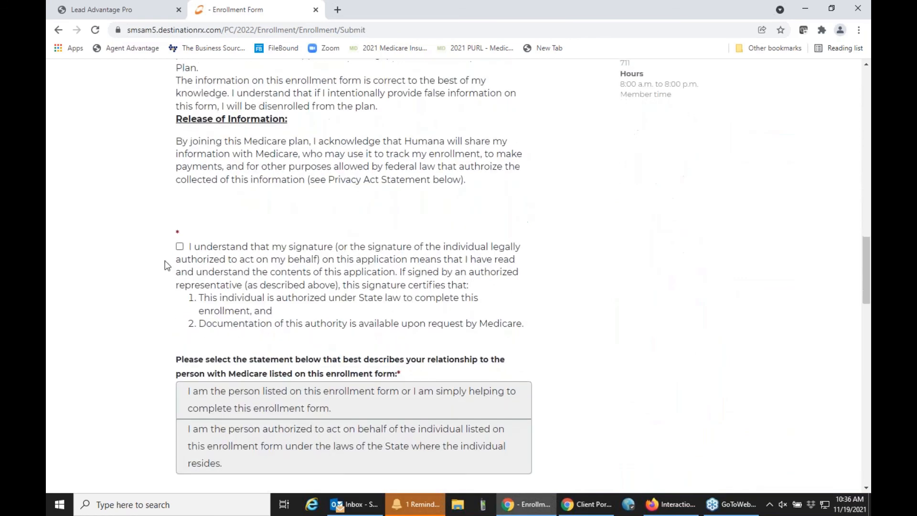
left_click(179, 246)
left_click(278, 391)
Step: Answer Yes to the phone being a cell phone and to allowing marketing calls
scroll(408, 309, "down", 4)
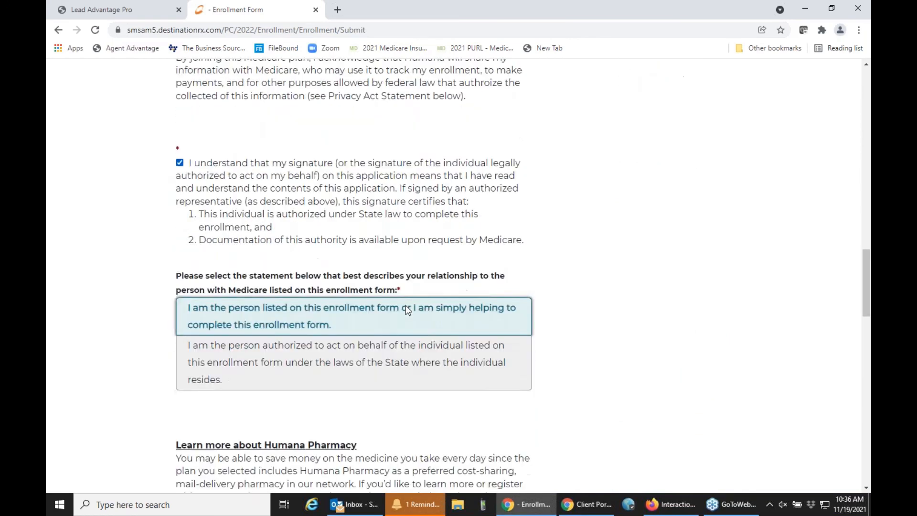
scroll(408, 310, "down", 3)
scroll(407, 309, "down", 3)
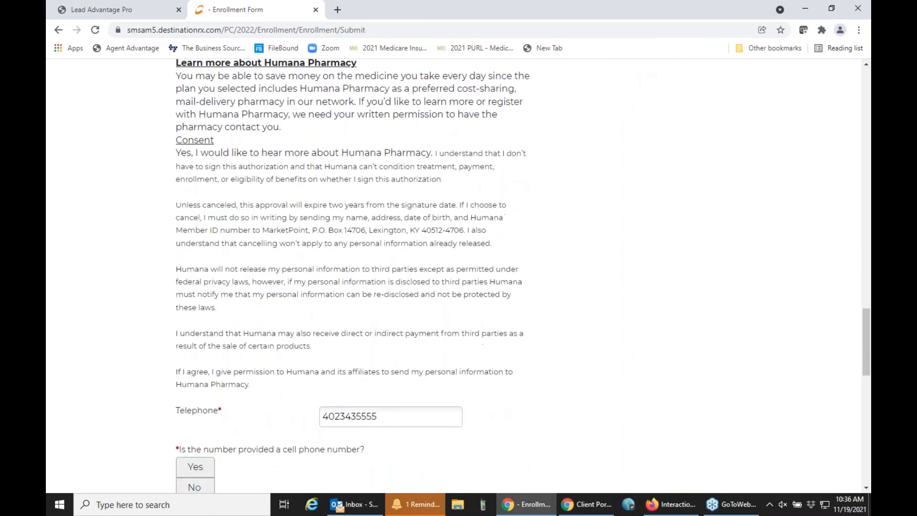
left_click(199, 307)
left_click(196, 410)
scroll(306, 337, "down", 3)
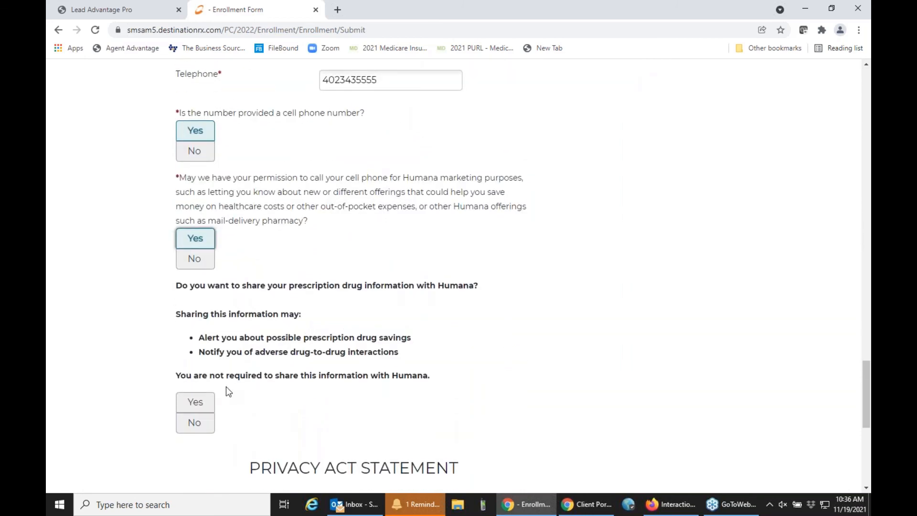
scroll(226, 386, "down", 6)
left_click(456, 315)
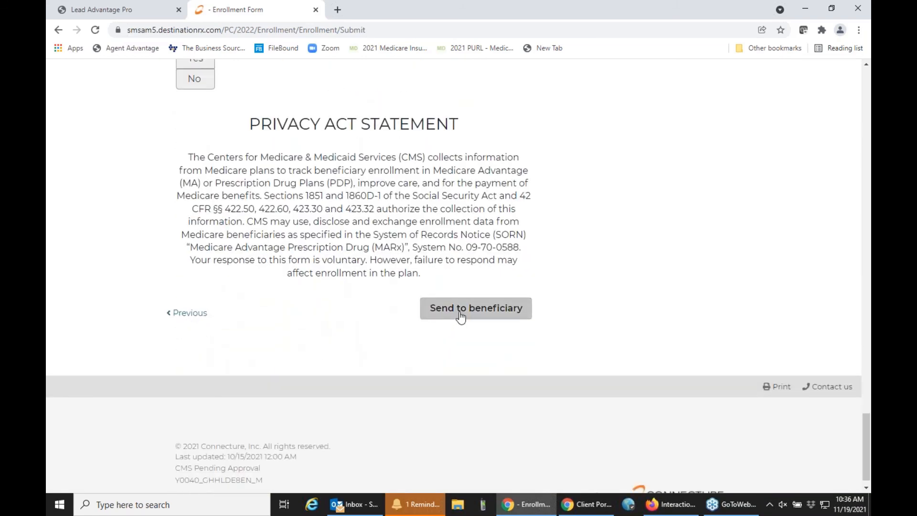
left_click(460, 316)
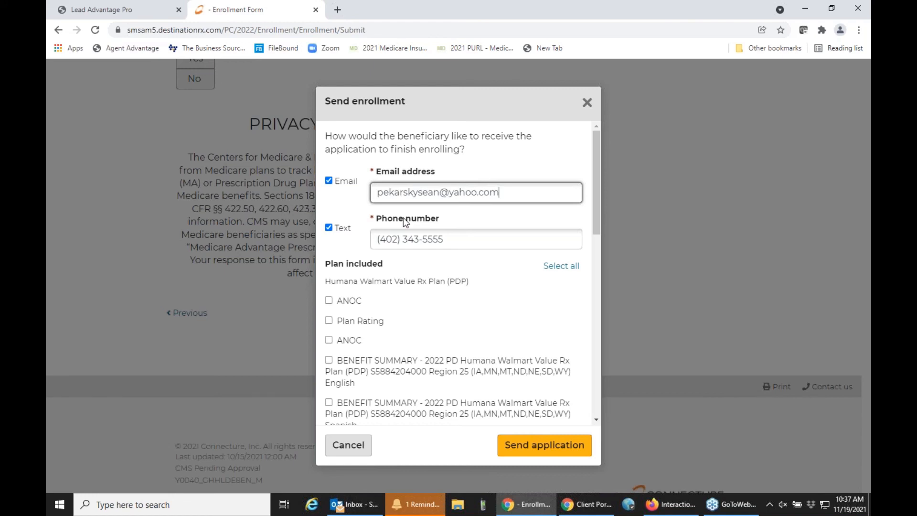
left_click(328, 228)
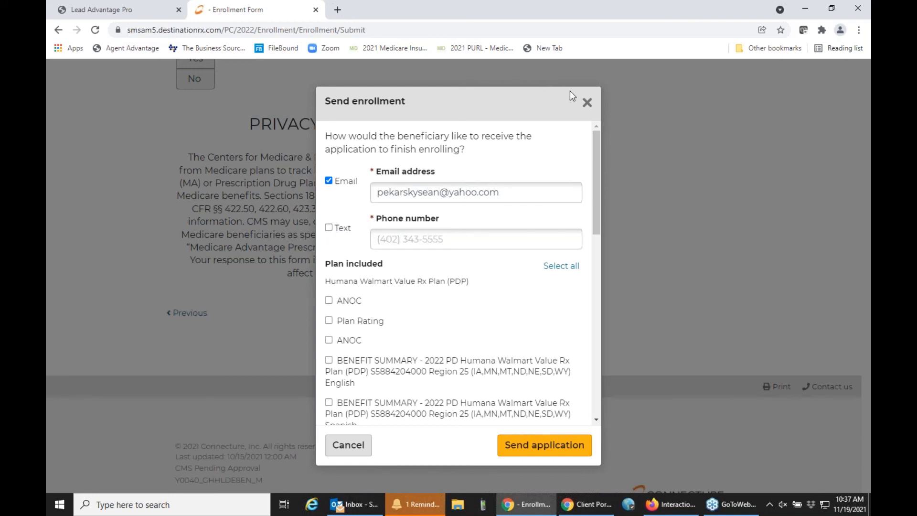
left_click(586, 101)
Step: Glance at the Personal Information summary, then go back to the Lead Advantage Pro Part D quotes
scroll(516, 233, "up", 15)
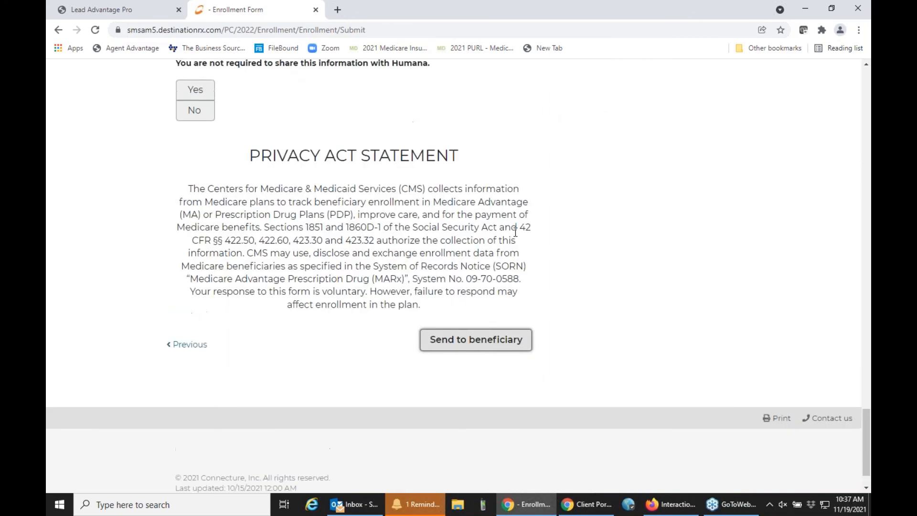
scroll(515, 232, "up", 15)
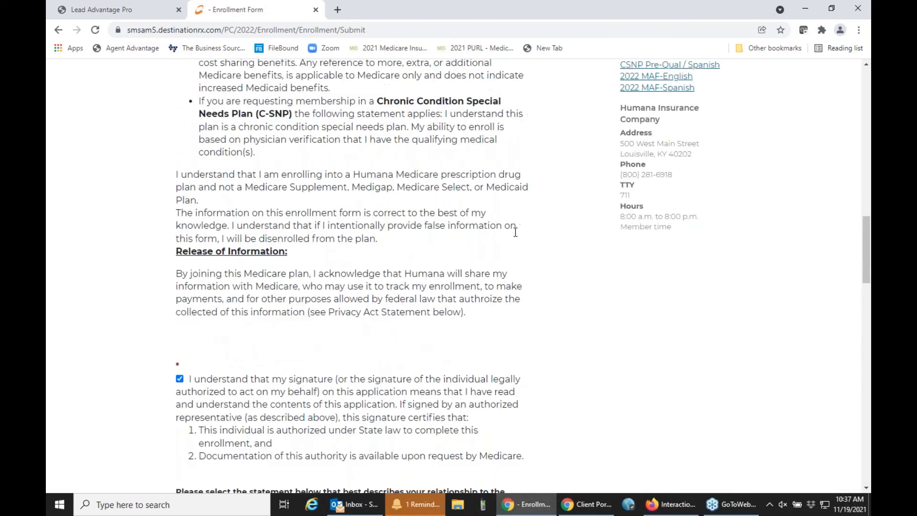
scroll(516, 232, "up", 10)
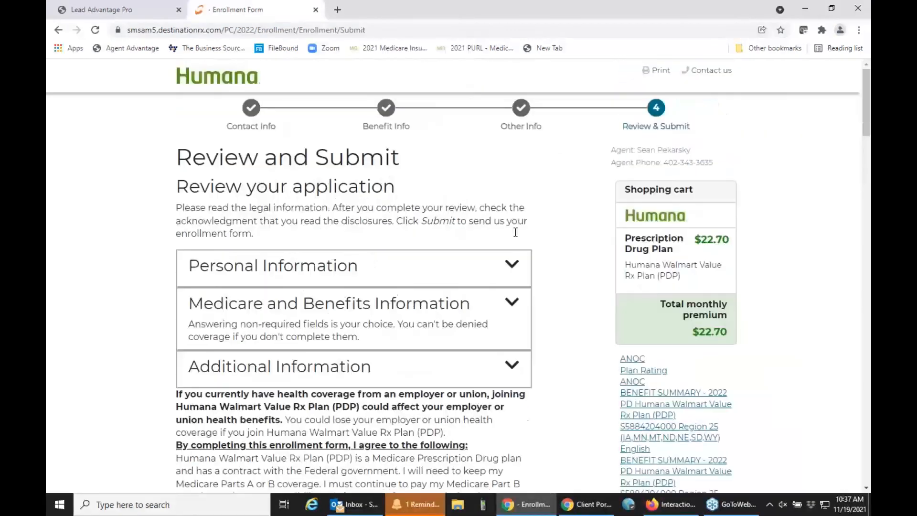
left_click(375, 275)
left_click(375, 275)
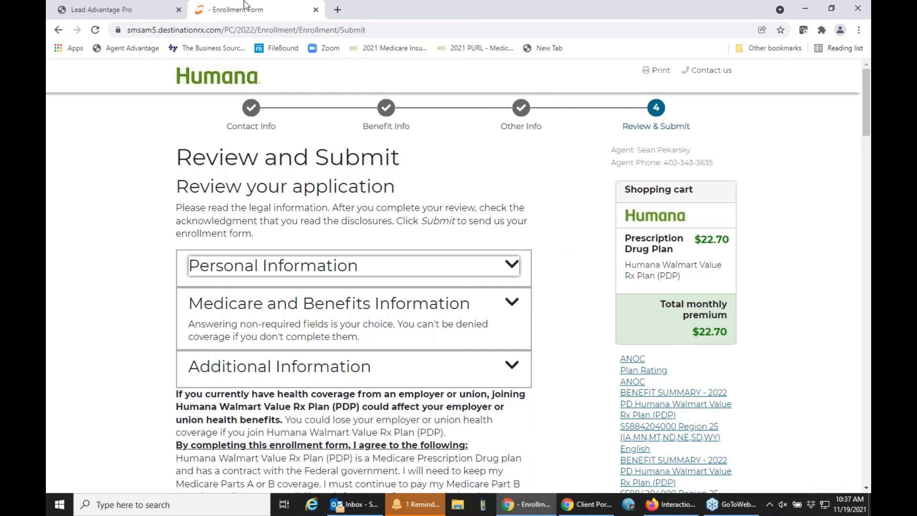
left_click(152, 9)
Step: Close the open application, then start an on-device F2F Humana Walmart Value Rx enrollment, accepting SOA and contracting acknowledgments
left_click(316, 10)
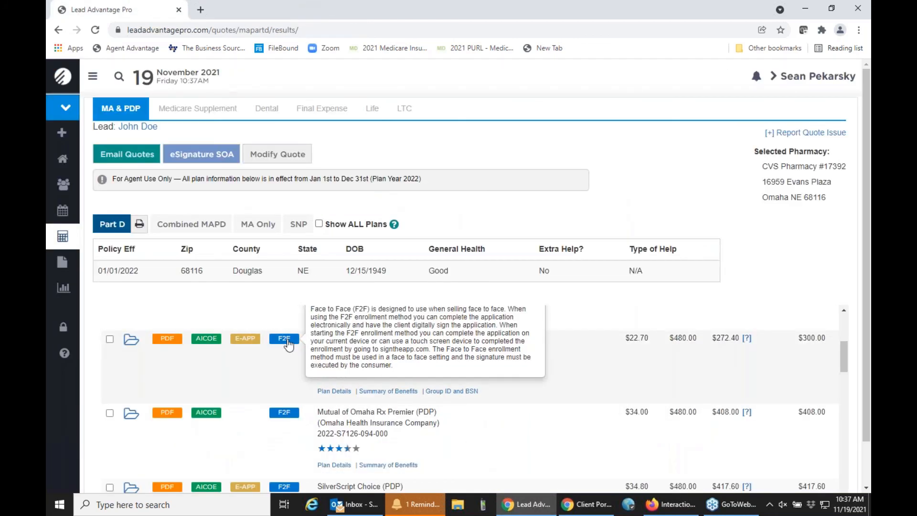
left_click(288, 344)
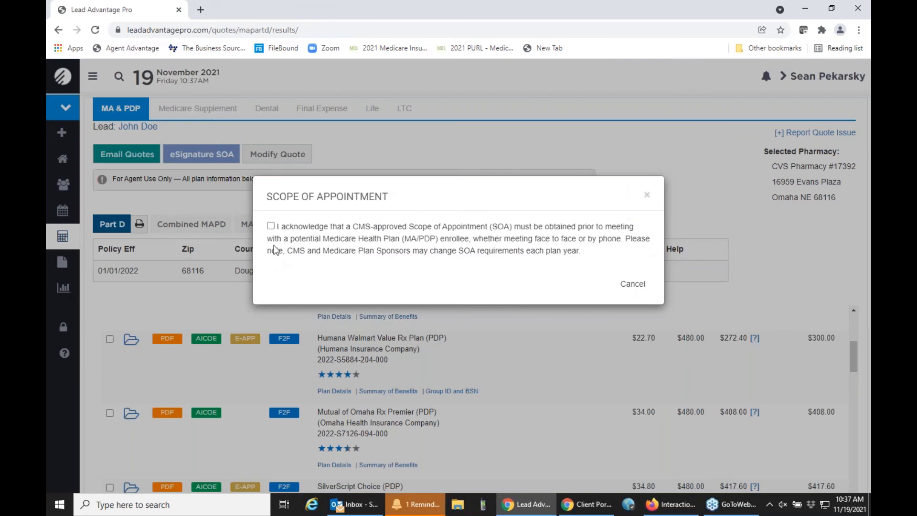
left_click(271, 227)
left_click(635, 285)
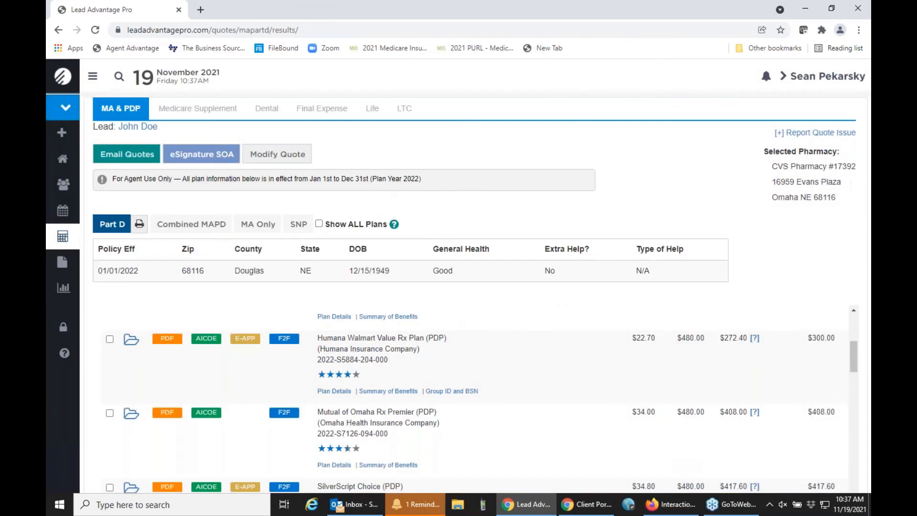
left_click(273, 251)
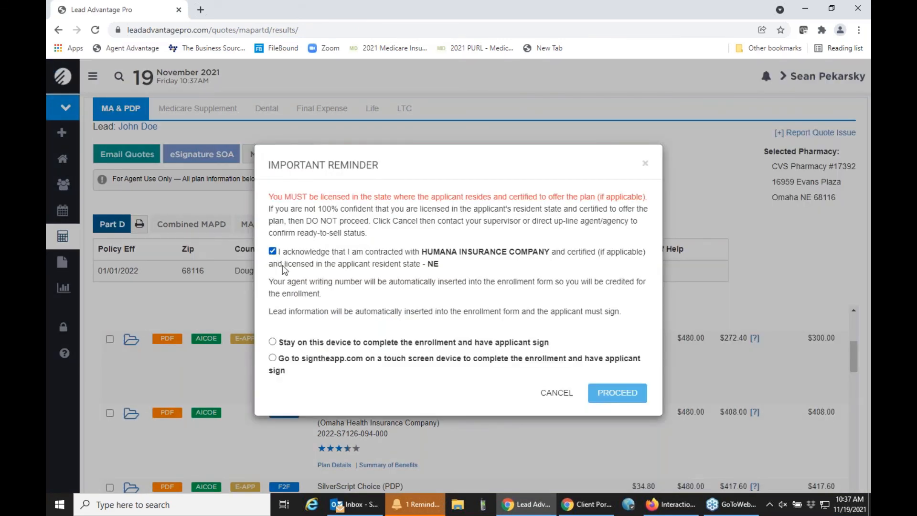
left_click(273, 341)
left_click(636, 394)
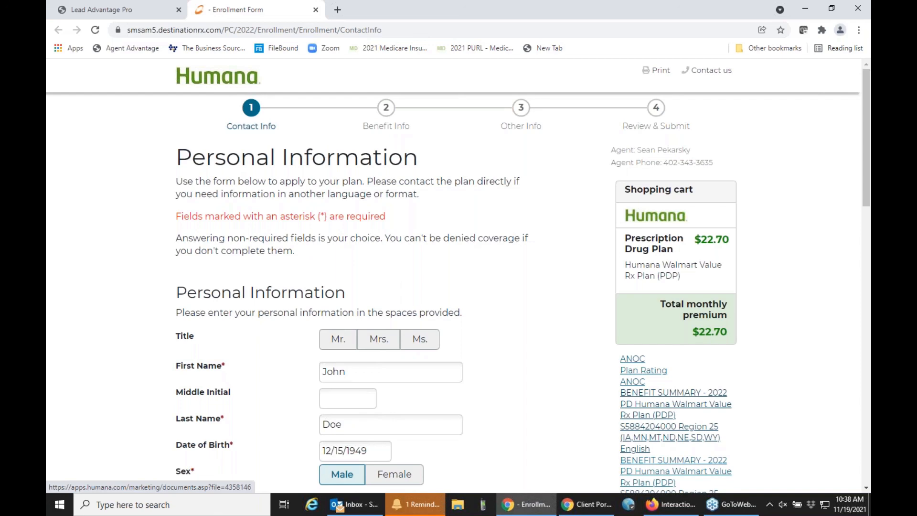
Step: Close the reopened Humana enrollment form and review the Part D plan results list
left_click(316, 10)
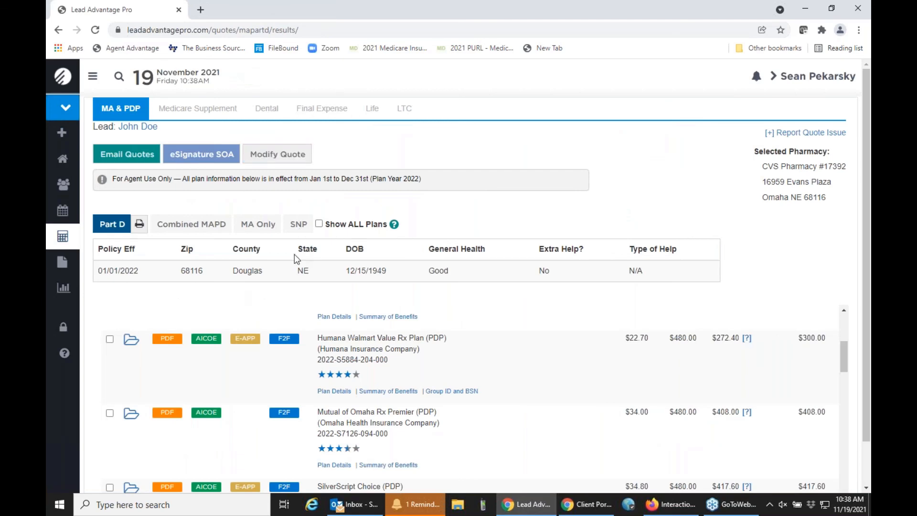
scroll(264, 398, "down", 5)
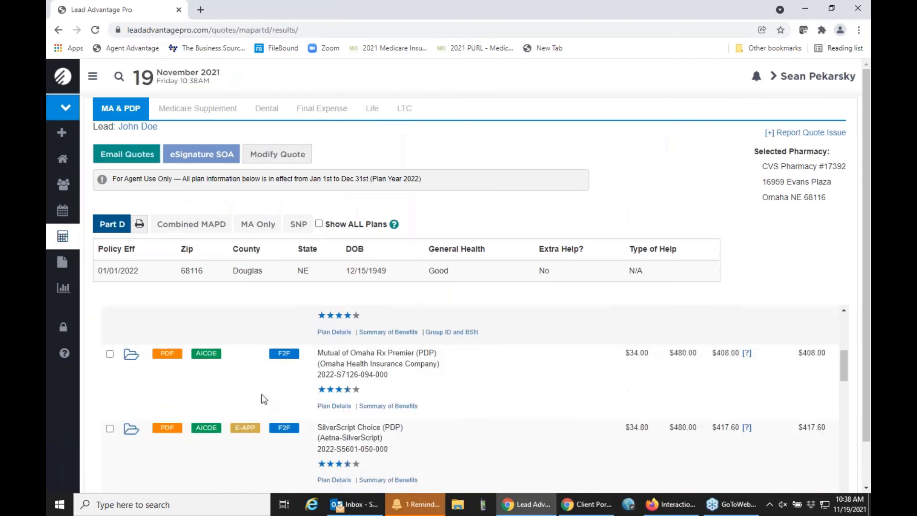
scroll(264, 399, "down", 6)
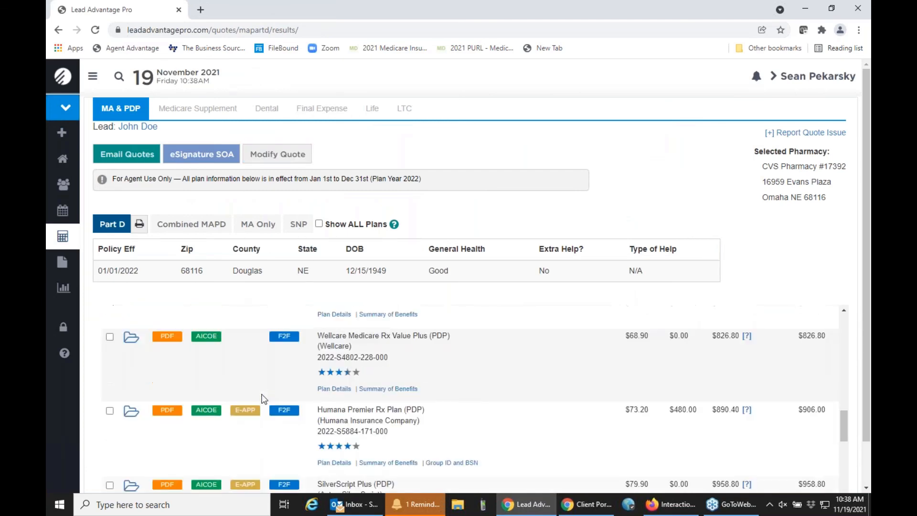
scroll(264, 398, "down", 5)
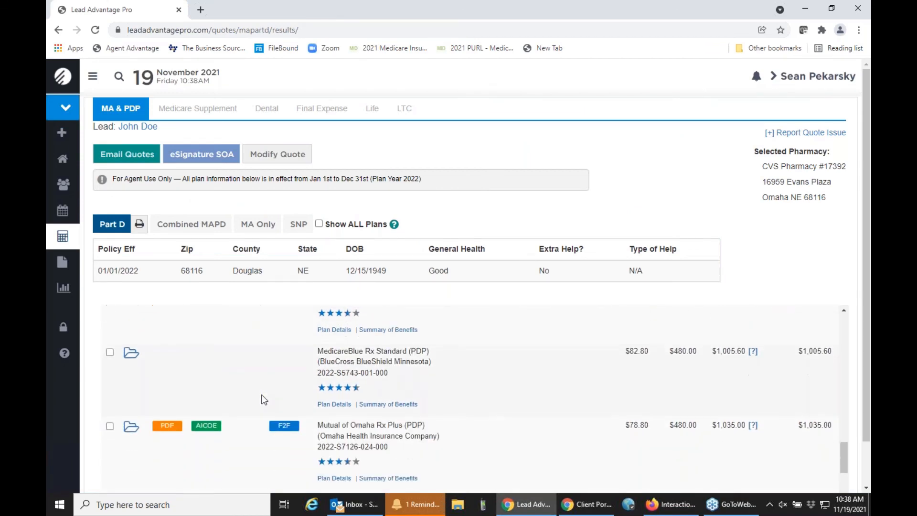
scroll(264, 398, "up", 6)
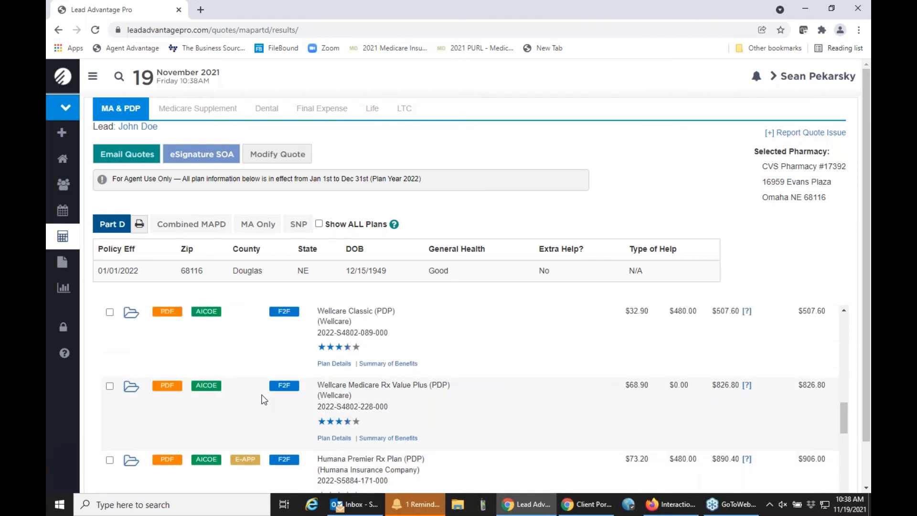
scroll(264, 399, "up", 3)
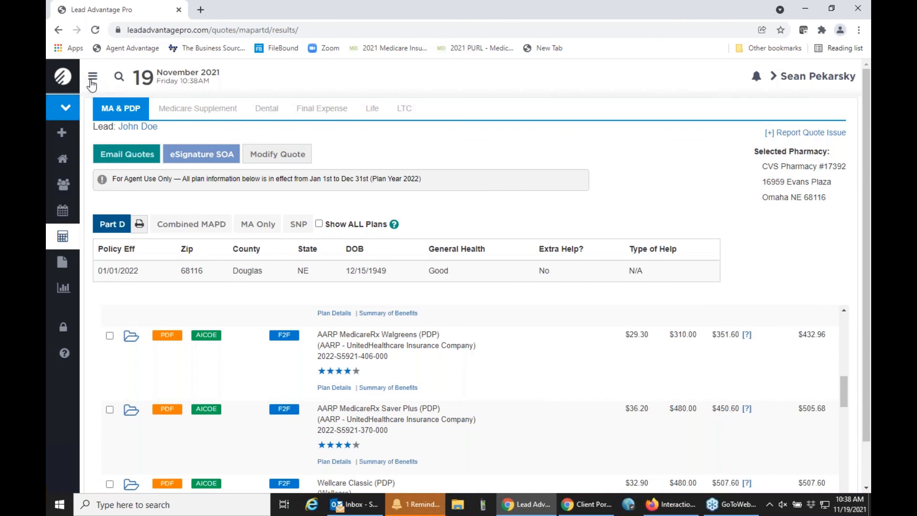
Step: Expand the sidebar menu and go to the Medicare Forms page
left_click(92, 77)
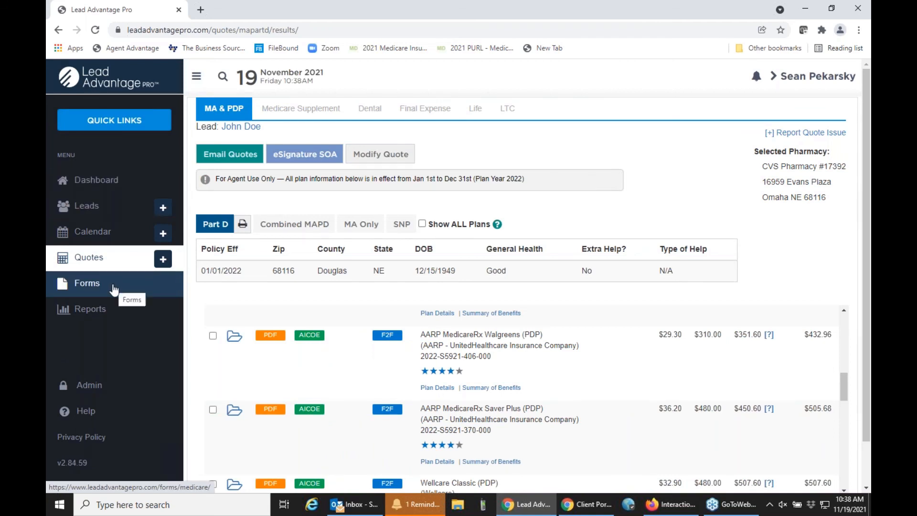
left_click(113, 286)
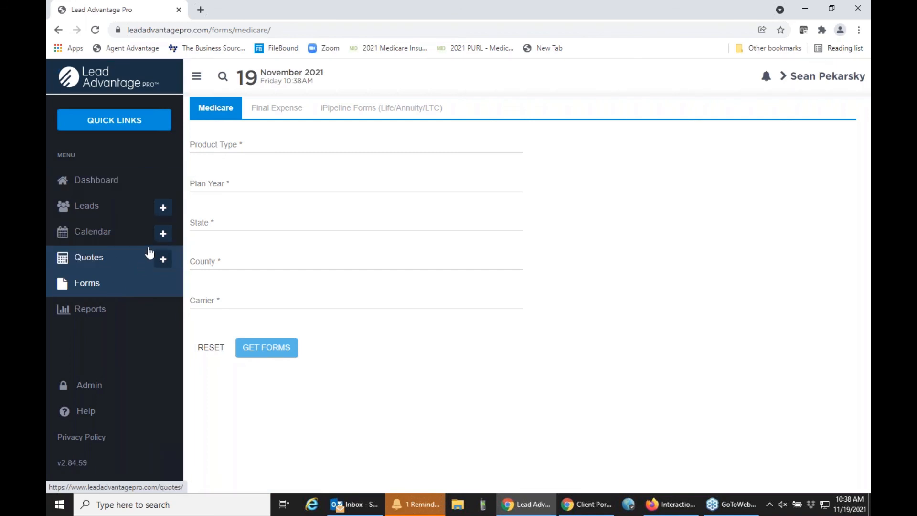
Step: Get forms for Medicare Part D, plan year 2022, state Arizona, carrier Aetna-SilverScript
left_click(232, 149)
left_click(252, 191)
left_click(248, 187)
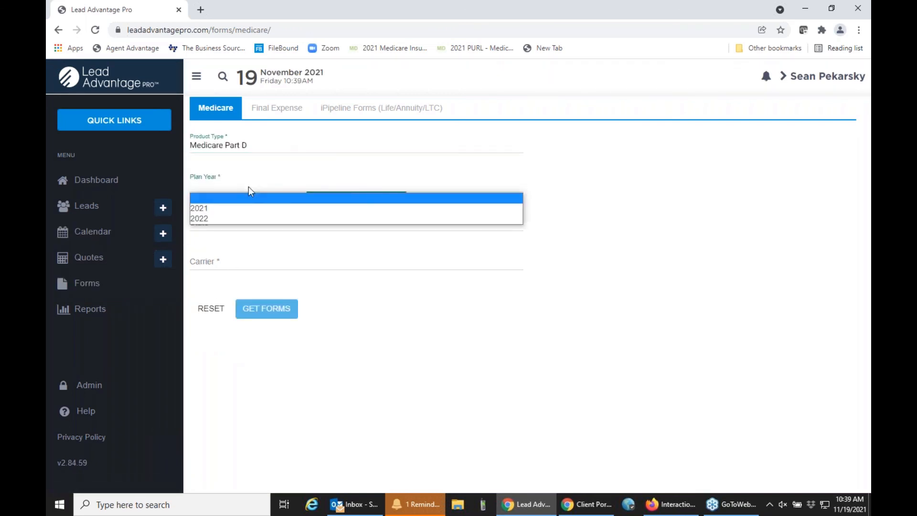
left_click(235, 219)
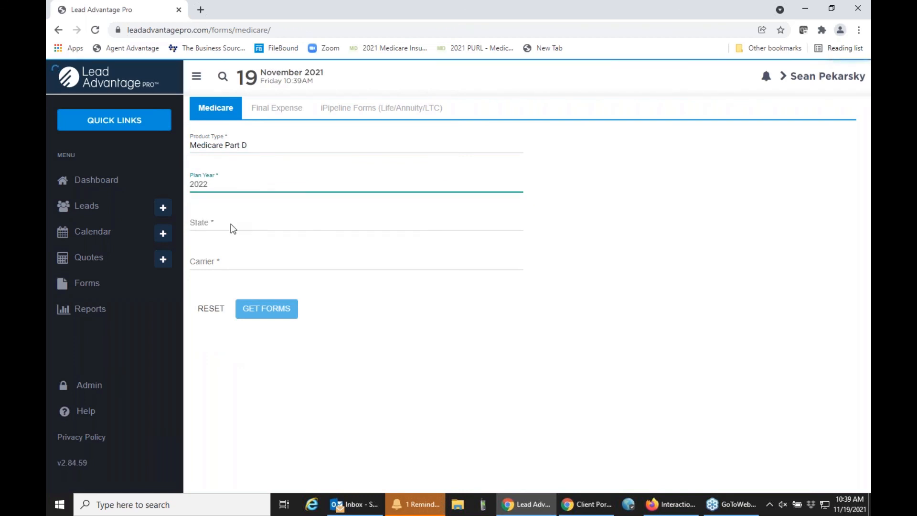
left_click(231, 224)
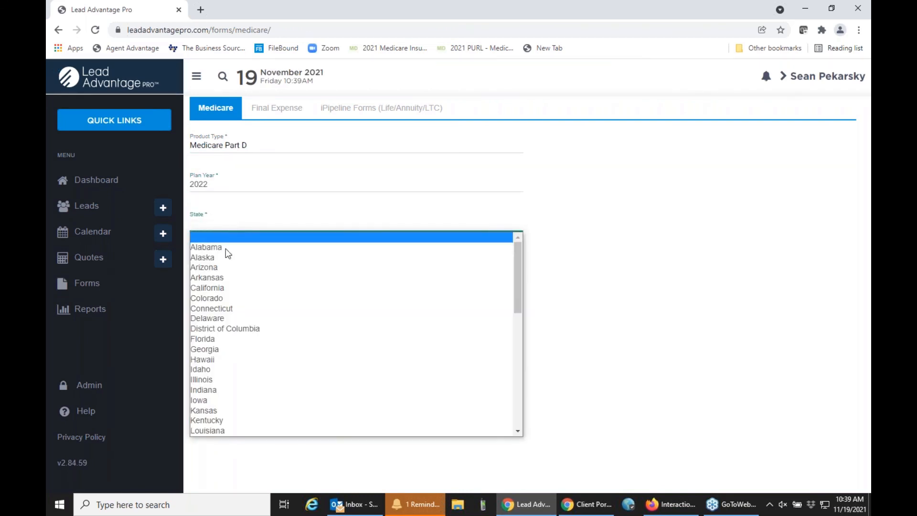
left_click(225, 266)
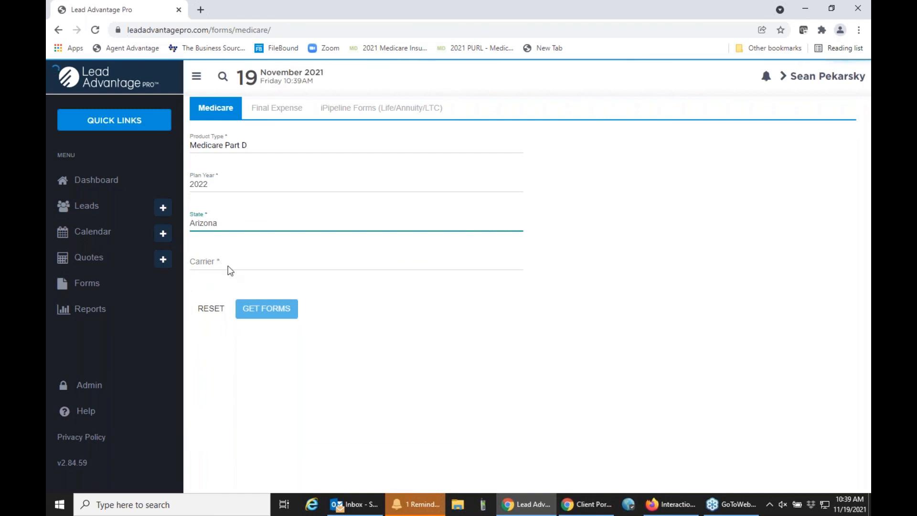
left_click(228, 267)
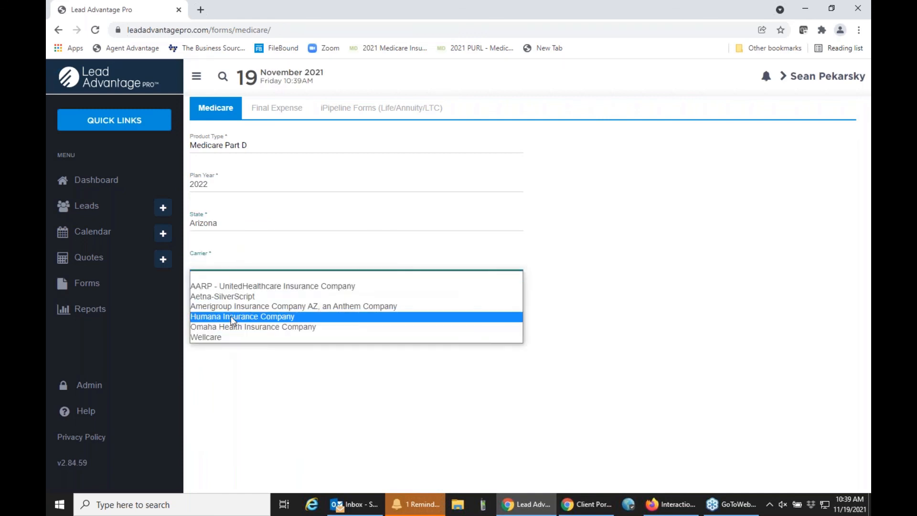
left_click(231, 298)
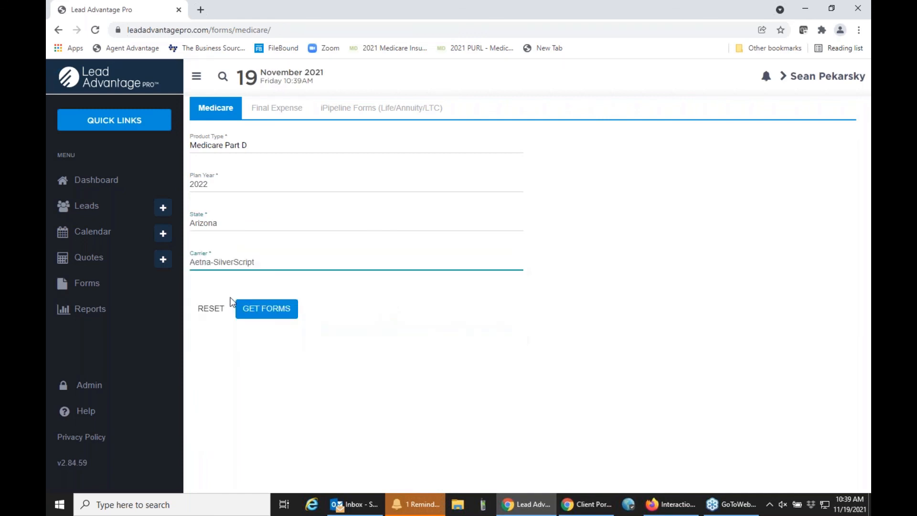
left_click(251, 309)
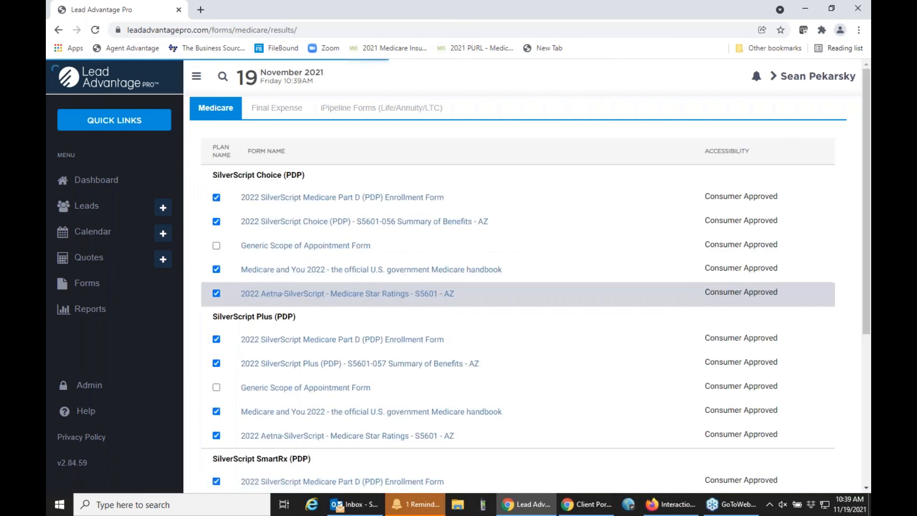
Step: View the 2022 SilverScript Part D (PDP) Enrollment Form PDF, then return to the forms list
left_click(331, 204)
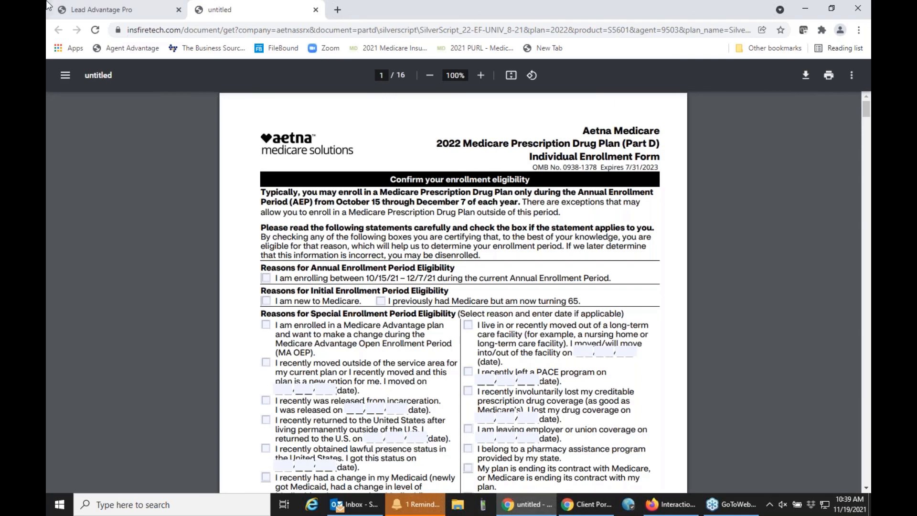
left_click(74, 6)
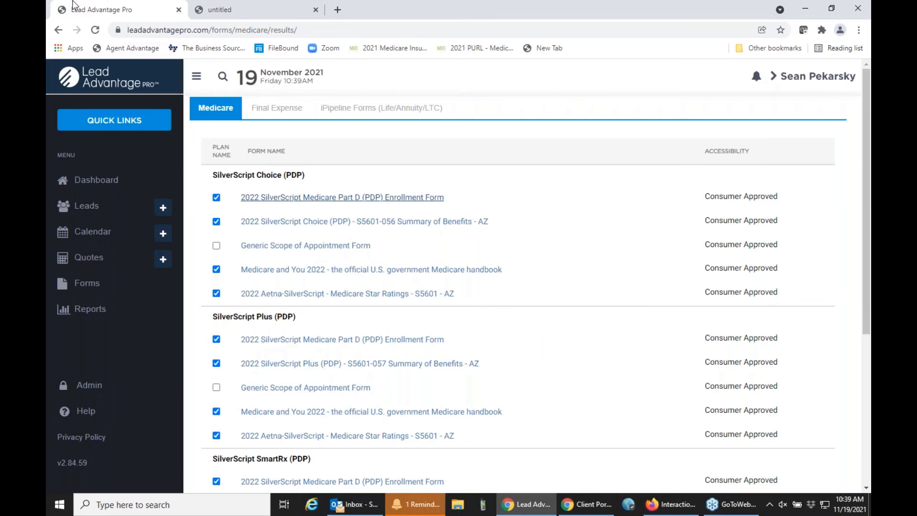
Step: Show the Dashboard with new leads, leads by state and applications by product type
left_click(101, 183)
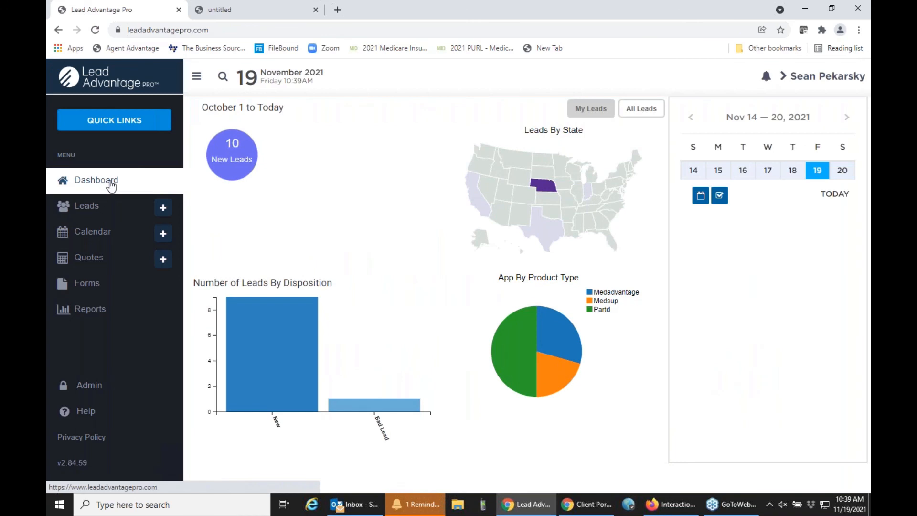